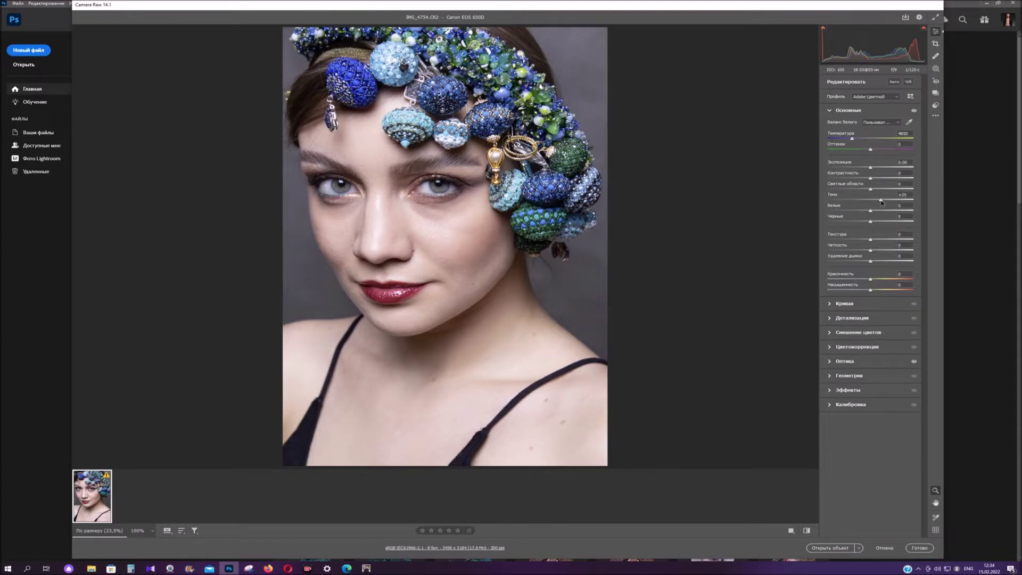
# Step: Set the hue of the reds to +30 and the yellows to -30 in the raw settings and open the photo as an object
pyautogui.moveTo(871, 224); pyautogui.dragTo(866, 210)
pyautogui.click(839, 332)
pyautogui.moveTo(870, 194); pyautogui.dragTo(879, 198)
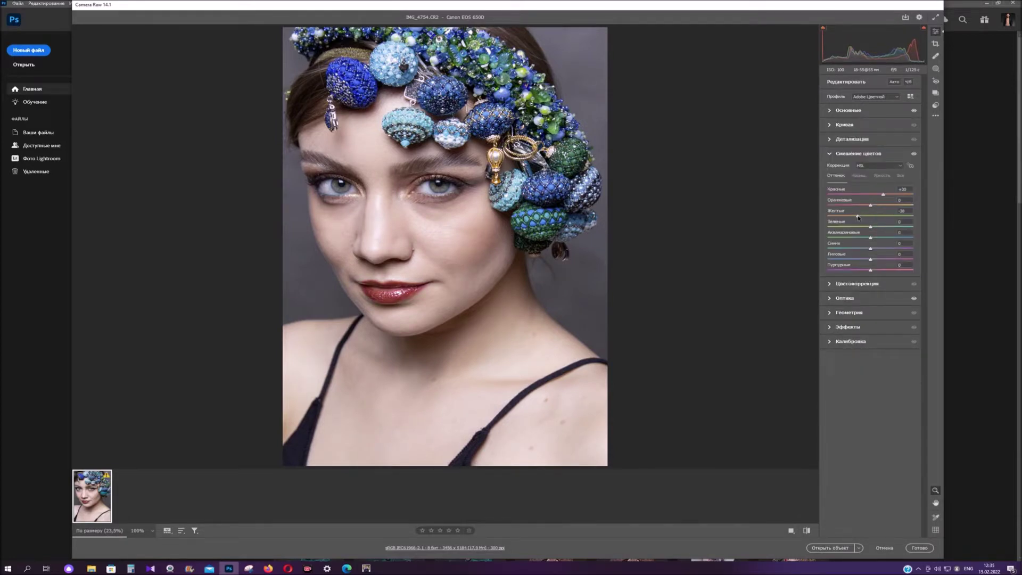
pyautogui.click(831, 548)
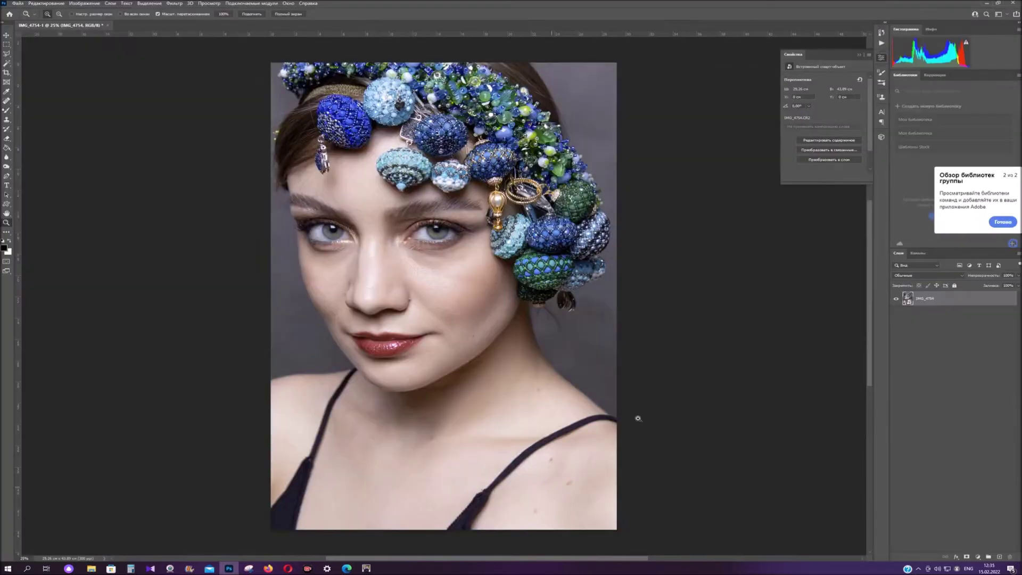
# Step: Create an empty layer and retouch around both eyes on it with a small healing brush
pyautogui.click(1000, 557)
pyautogui.click(6, 101)
pyautogui.click(6, 222)
pyautogui.click(358, 222)
pyautogui.click(358, 221)
pyautogui.click(357, 221)
pyautogui.click(6, 100)
pyautogui.rightClick(258, 244)
pyautogui.moveTo(257, 240); pyautogui.dragTo(236, 247)
pyautogui.moveTo(238, 246)
pyautogui.mouseDown()
pyautogui.moveTo(258, 265)
pyautogui.moveTo(236, 264)
pyautogui.mouseUp()
pyautogui.moveTo(524, 251)
pyautogui.mouseDown()
pyautogui.moveTo(534, 258)
pyautogui.moveTo(520, 262)
pyautogui.moveTo(553, 266)
pyautogui.moveTo(608, 260)
pyautogui.mouseUp()
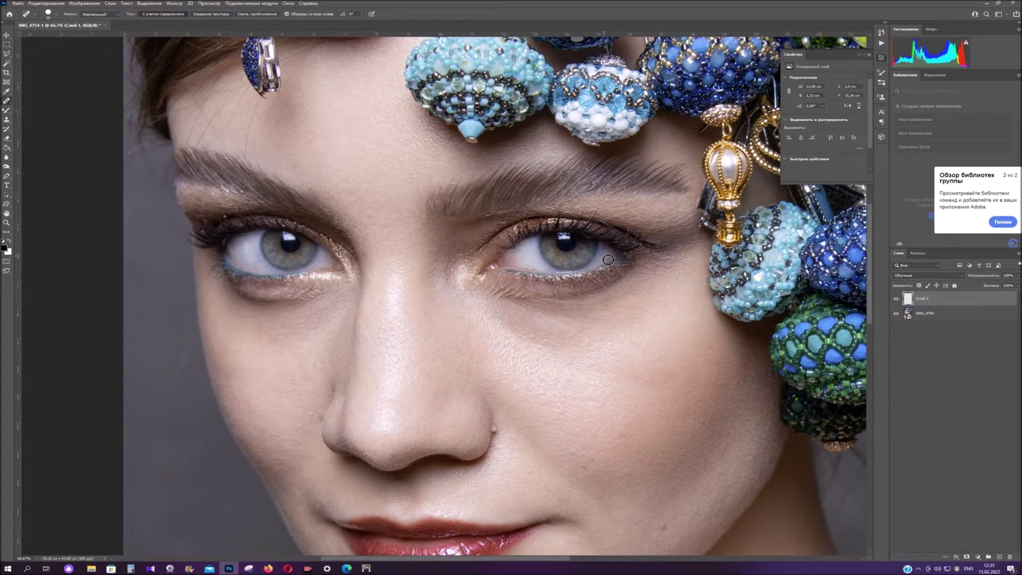
# Step: Heal the small mole beside the nostril
pyautogui.scroll(-3, 511, 386)
pyautogui.moveTo(500, 359); pyautogui.dragTo(497, 359)
pyautogui.scroll(-3, 474, 260)
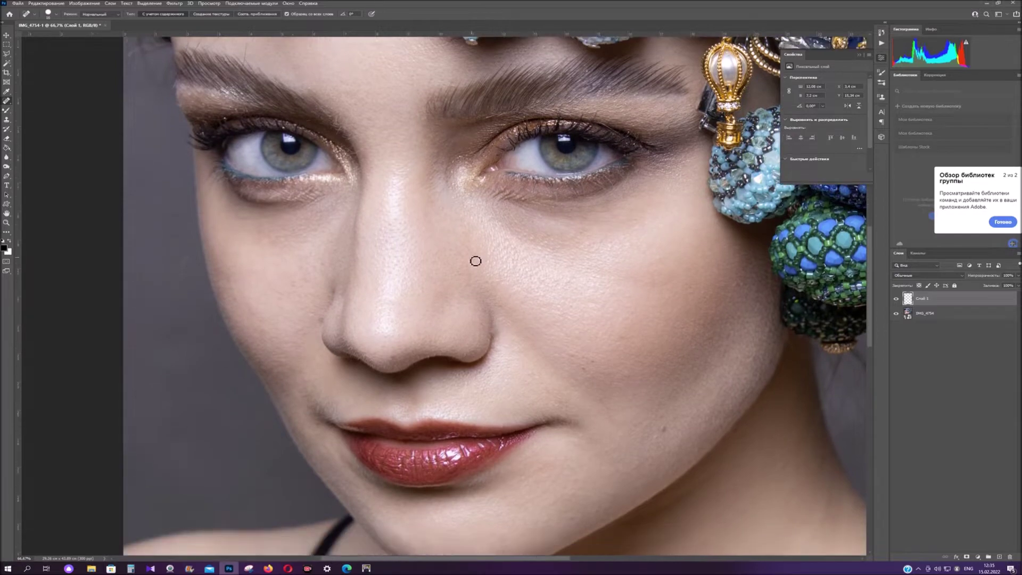
pyautogui.scroll(-3, 497, 364)
# Step: Enlarge the healing brush and paint out the upper part of the dress strap on the image's right shoulder
pyautogui.click(6, 222)
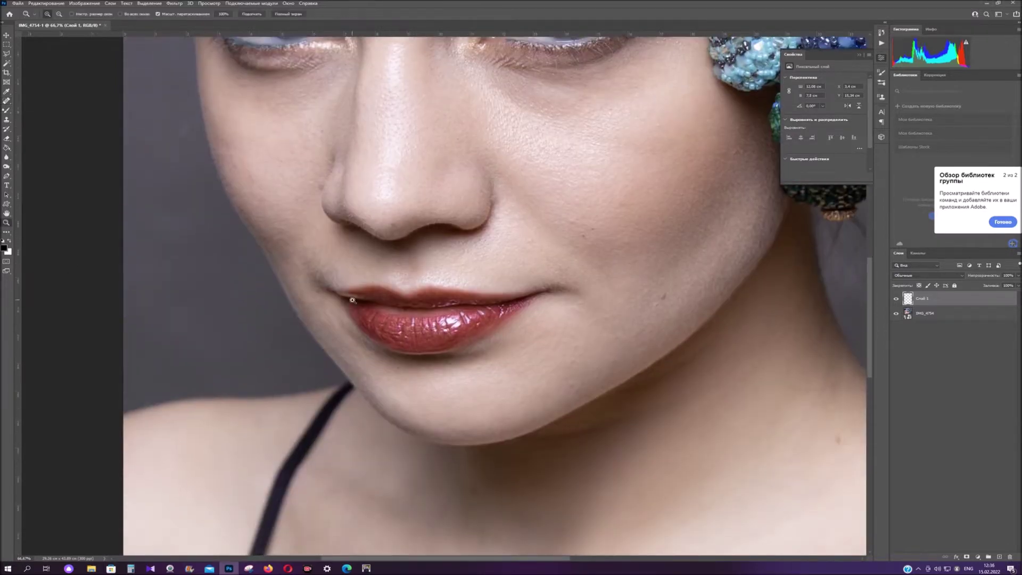
pyautogui.hotkey('ctrl', '0')
pyautogui.click(508, 487)
pyautogui.scroll(-3, 506, 479)
pyautogui.click(457, 401)
pyautogui.rightClick(458, 399)
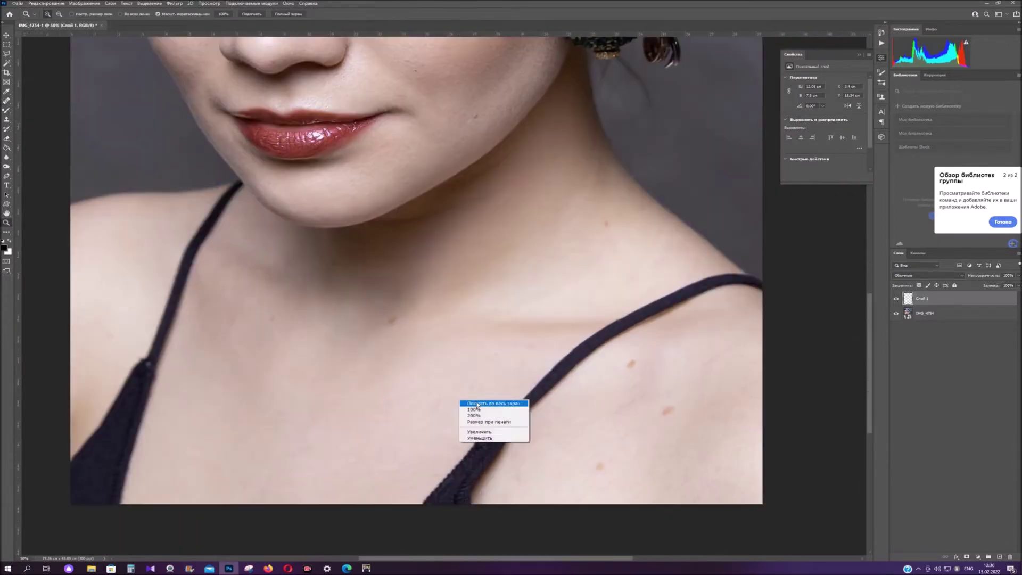
pyautogui.click(521, 402)
pyautogui.click(531, 489)
pyautogui.scroll(-1, 536, 474)
pyautogui.click(538, 470)
pyautogui.click(6, 101)
pyautogui.rightClick(619, 382)
pyautogui.moveTo(634, 397); pyautogui.dragTo(677, 397)
pyautogui.moveTo(653, 348); pyautogui.dragTo(479, 461)
pyautogui.moveTo(655, 344)
pyautogui.mouseDown()
pyautogui.moveTo(681, 360)
pyautogui.moveTo(707, 349)
pyautogui.mouseUp()
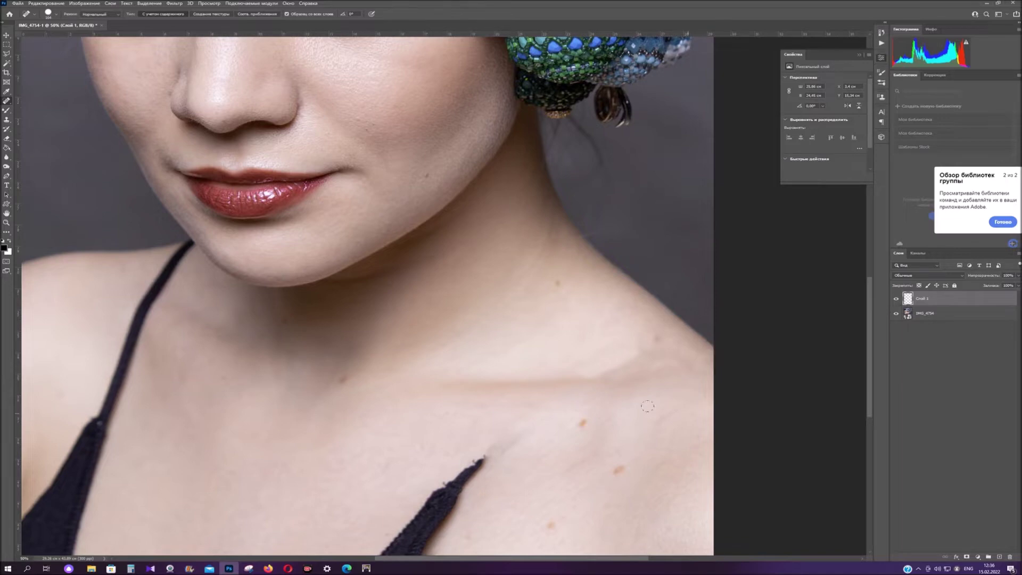
# Step: Paint out the upper part of the strap on the image's left shoulder, using a smaller brush for the remnant beside the jaw
pyautogui.moveTo(188, 249); pyautogui.dragTo(105, 412)
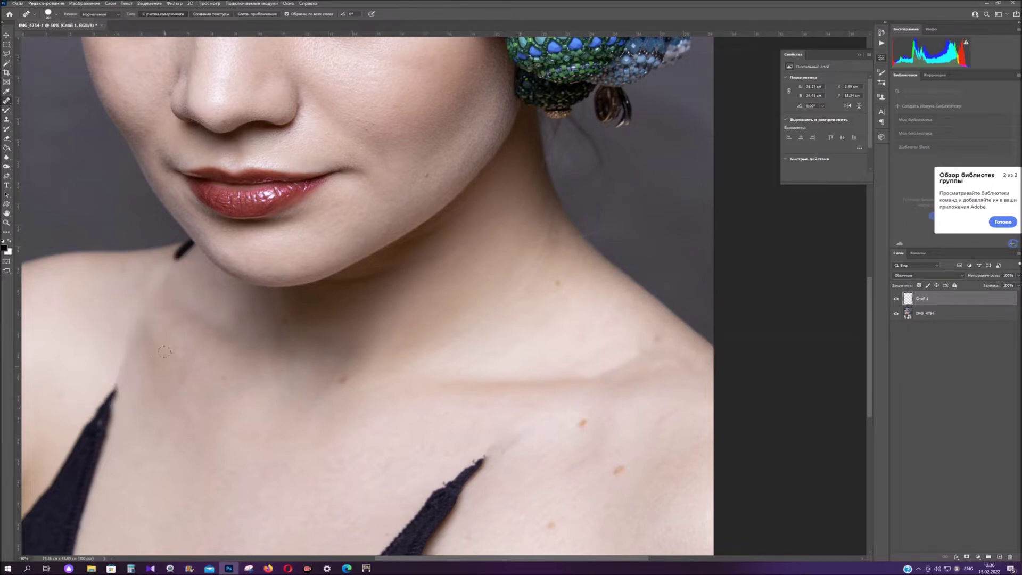
pyautogui.rightClick(189, 339)
pyautogui.moveTo(186, 242)
pyautogui.mouseDown()
pyautogui.moveTo(176, 254)
pyautogui.moveTo(189, 248)
pyautogui.mouseUp()
pyautogui.rightClick(193, 261)
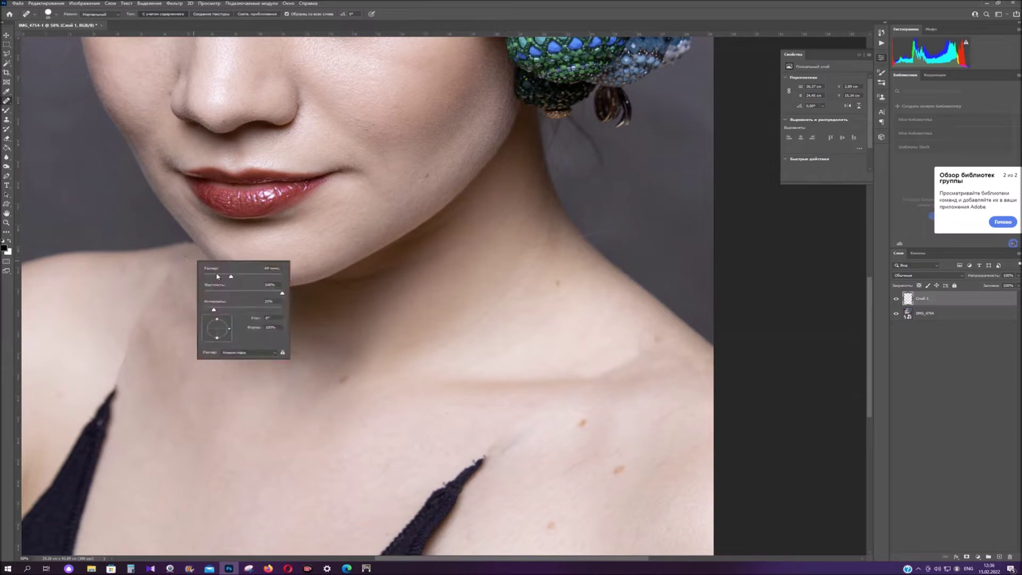
pyautogui.click(190, 246)
pyautogui.moveTo(189, 245)
pyautogui.mouseDown()
pyautogui.moveTo(159, 282)
pyautogui.moveTo(181, 255)
pyautogui.mouseUp()
# Step: Heal the three moles on the chest near the image's right shoulder
pyautogui.scroll(-3, 180, 282)
pyautogui.click(584, 341)
pyautogui.click(618, 391)
pyautogui.click(553, 443)
# Step: Adjust the healing brush size and paint out the remaining dress fabric on both sides of the chest
pyautogui.rightClick(241, 302)
pyautogui.click(305, 315)
pyautogui.moveTo(486, 384)
pyautogui.mouseDown()
pyautogui.moveTo(485, 403)
pyautogui.moveTo(492, 391)
pyautogui.mouseUp()
pyautogui.click(426, 467)
pyautogui.click(512, 363)
pyautogui.moveTo(113, 297)
pyautogui.mouseDown()
pyautogui.moveTo(74, 425)
pyautogui.moveTo(32, 469)
pyautogui.moveTo(60, 376)
pyautogui.mouseUp()
pyautogui.moveTo(122, 287); pyautogui.dragTo(99, 395)
# Step: Crop the portrait slightly tighter from a top corner
pyautogui.press('z')
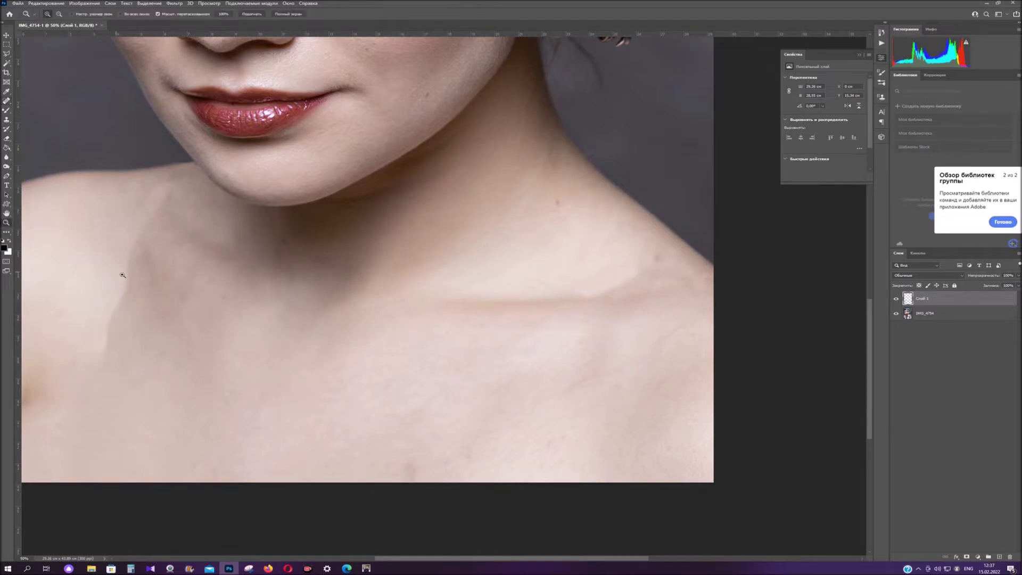
pyautogui.rightClick(138, 256)
pyautogui.click(168, 284)
pyautogui.click(7, 74)
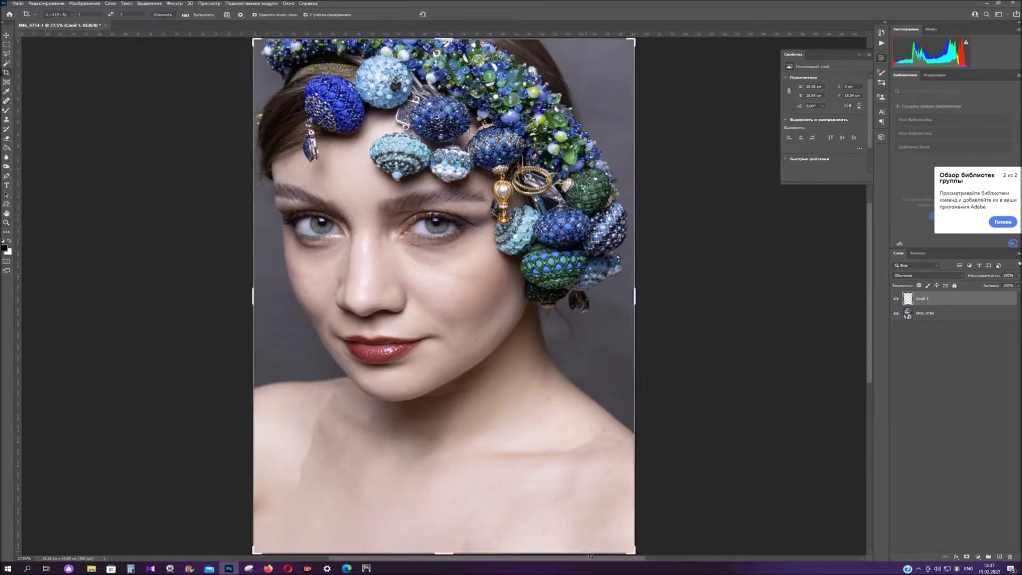
pyautogui.moveTo(633, 40); pyautogui.dragTo(631, 45)
pyautogui.click(451, 14)
# Step: Stamp all visible layers into a new merged layer and duplicate that layer
pyautogui.hotkey('ctrl', 'alt', 'shift', 'e')
pyautogui.hotkey('ctrl', 'j')
pyautogui.hotkey('ctrl', '[')
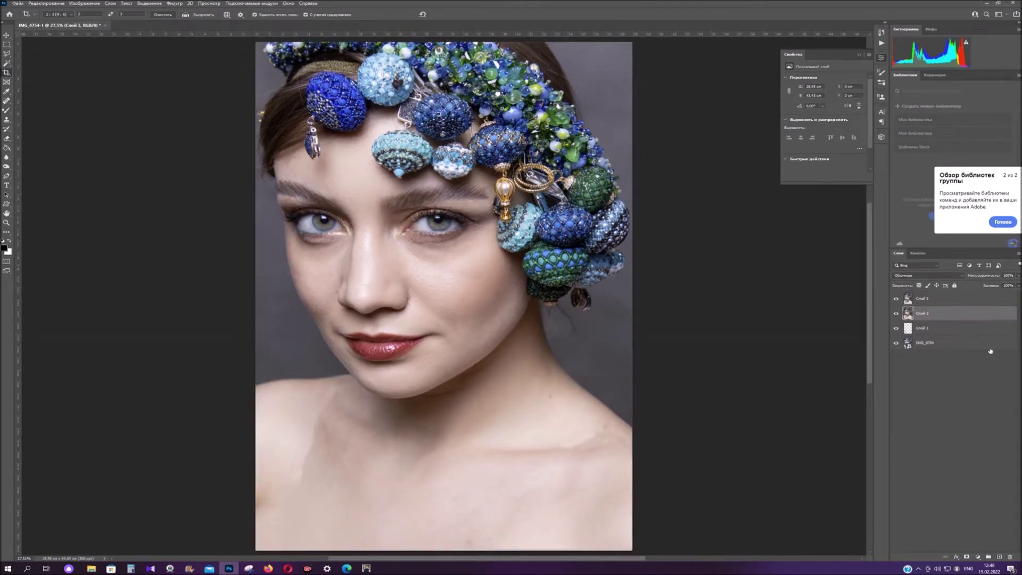
# Step: Rename the lower merged layer as цвет and the upper one as текстура
pyautogui.rightClick(924, 316)
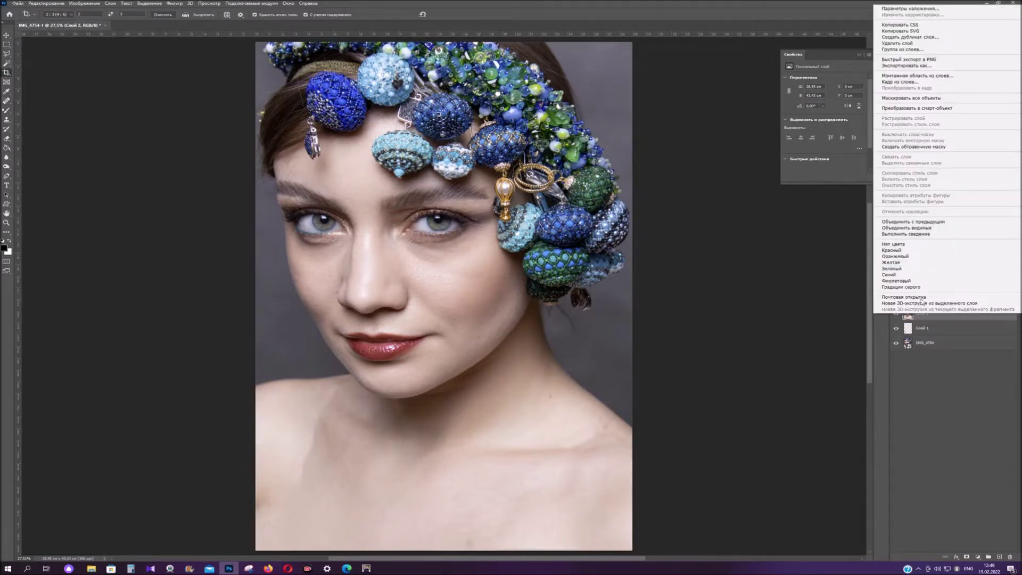
pyautogui.click(925, 316)
pyautogui.doubleClick(925, 315)
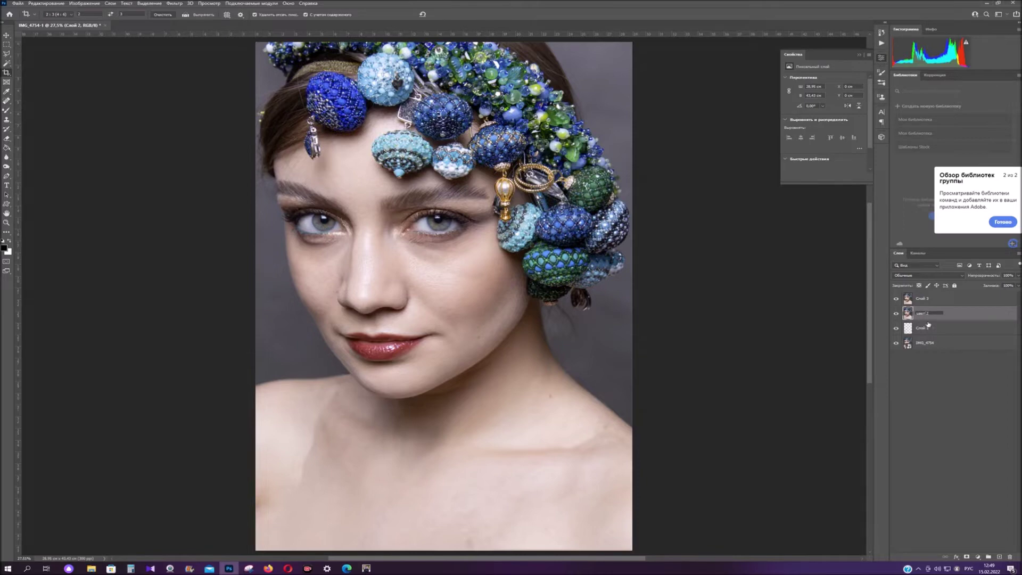
pyautogui.write('цвет')
pyautogui.hotkey('shift', 'Tab')
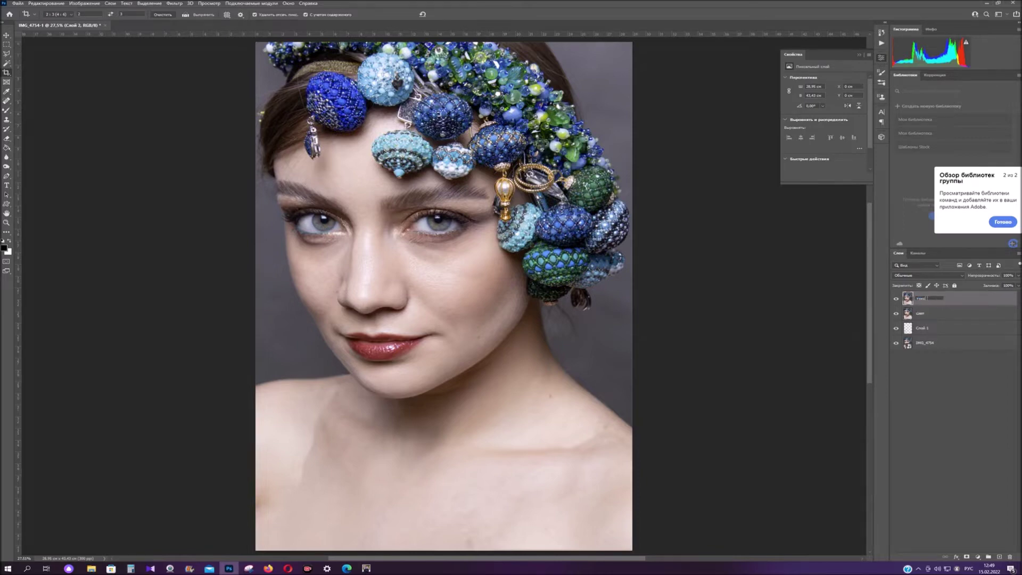
pyautogui.click(933, 314)
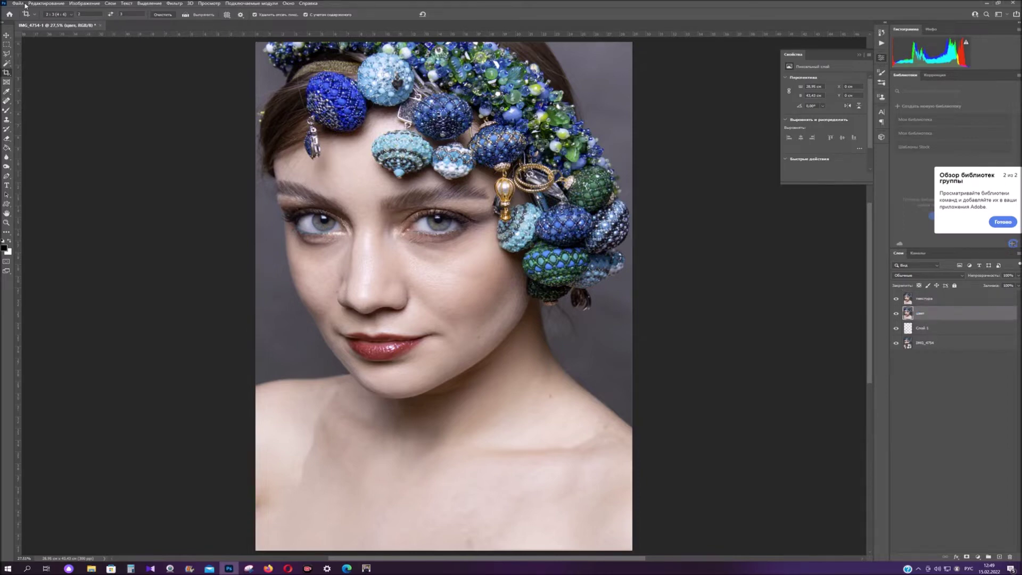
# Step: Hide the текстура layer and apply a Gaussian Blur with a radius of about 9 pixels to the цвет layer
pyautogui.click(174, 3)
pyautogui.moveTo(213, 126)
pyautogui.click(314, 158)
pyautogui.press('Return')
pyautogui.press('c')
pyautogui.press('v')
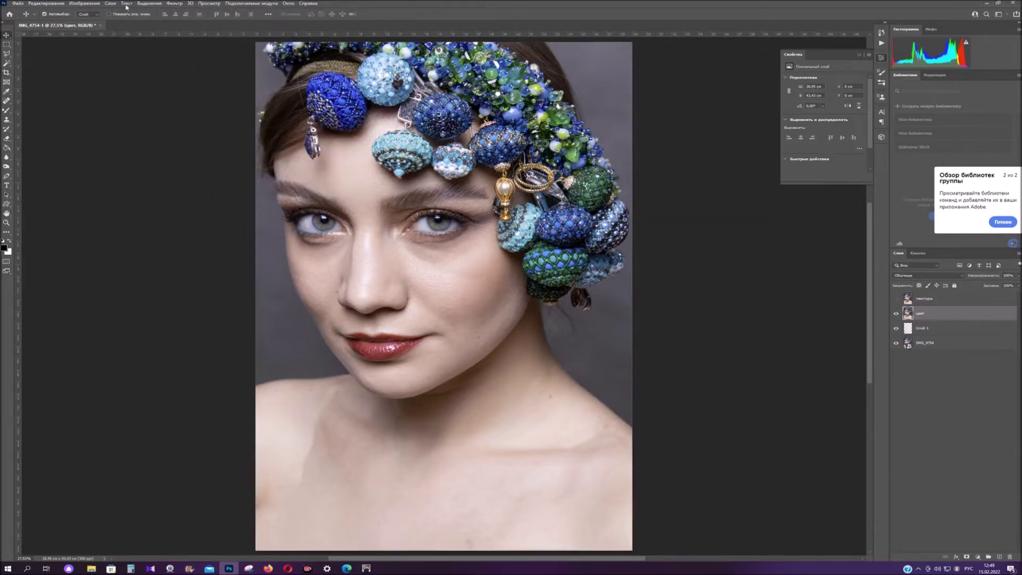
pyautogui.click(174, 3)
pyautogui.moveTo(223, 123)
pyautogui.click(337, 164)
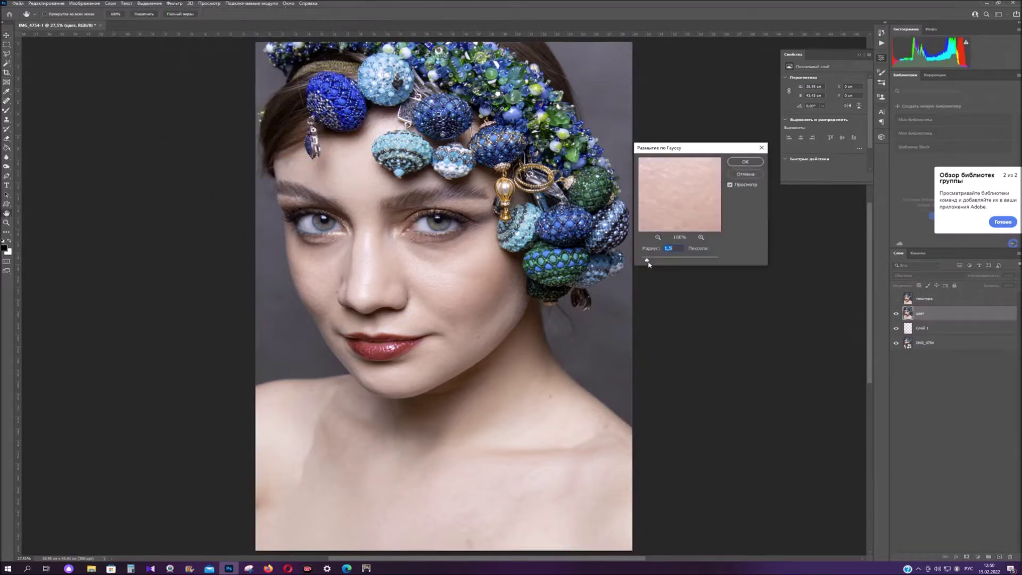
pyautogui.moveTo(649, 261); pyautogui.dragTo(668, 262)
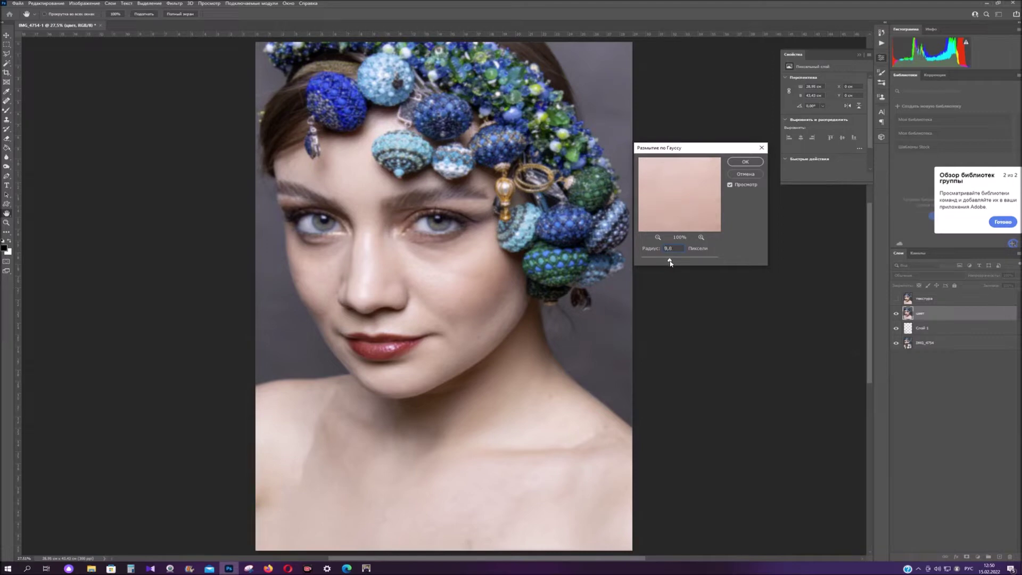
pyautogui.moveTo(670, 262); pyautogui.dragTo(671, 262)
pyautogui.click(743, 163)
# Step: Show the текстура layer and choose цвет as its source layer in Apply Image
pyautogui.click(896, 299)
pyautogui.click(925, 299)
pyautogui.click(85, 3)
pyautogui.click(94, 108)
pyautogui.moveTo(473, 143); pyautogui.dragTo(664, 144)
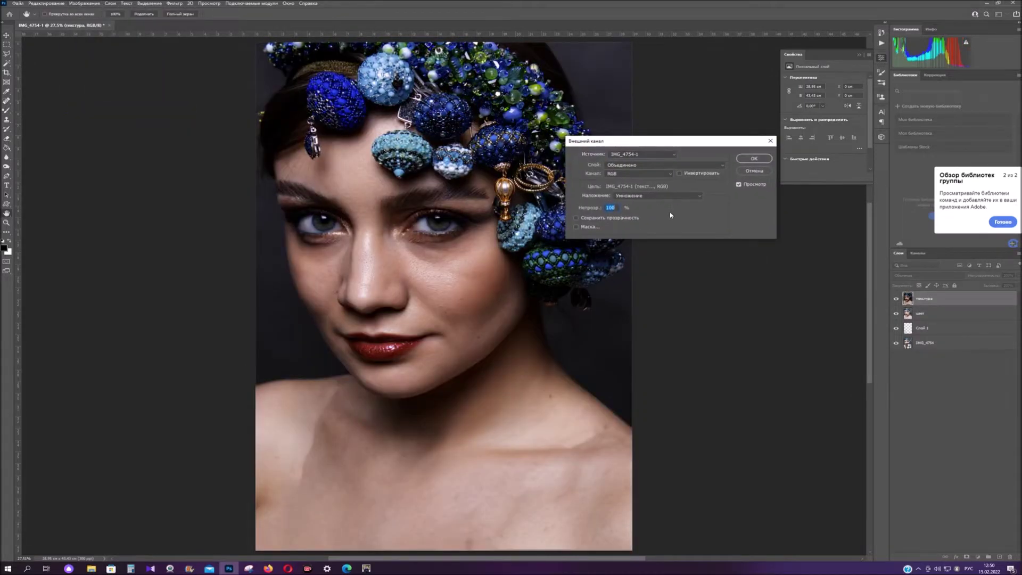
pyautogui.click(679, 166)
pyautogui.click(665, 190)
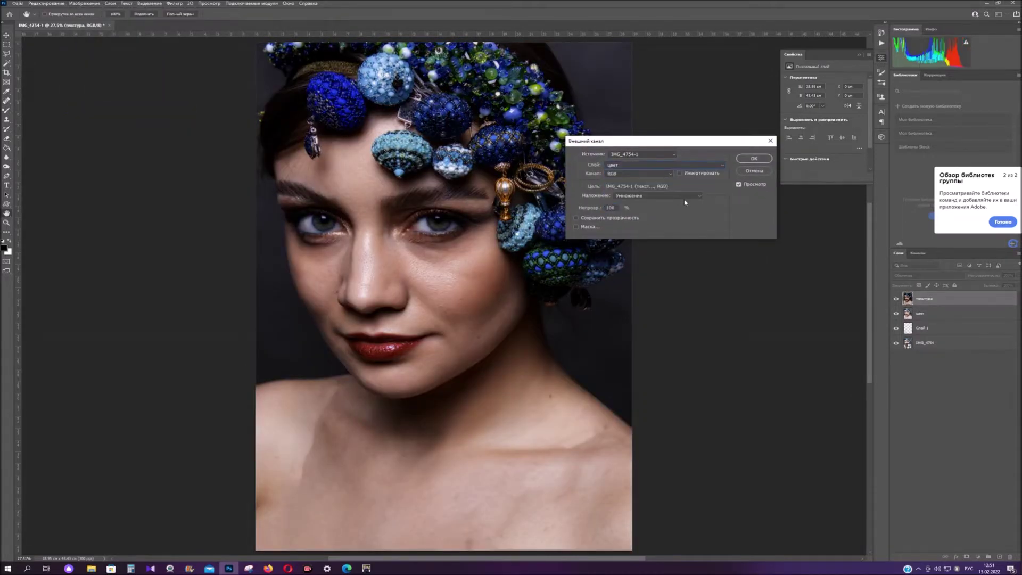
# Step: Set the Apply Image blending to Subtract with scale 2 and offset 128, and apply it to the текстура layer
pyautogui.click(683, 197)
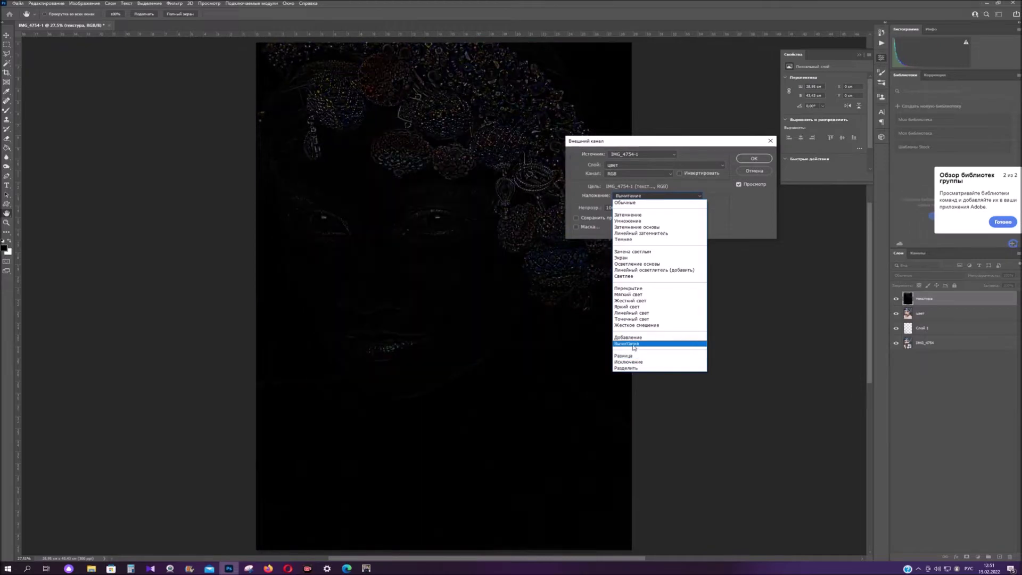
pyautogui.click(628, 344)
pyautogui.write('2')
pyautogui.press('Tab')
pyautogui.write('128')
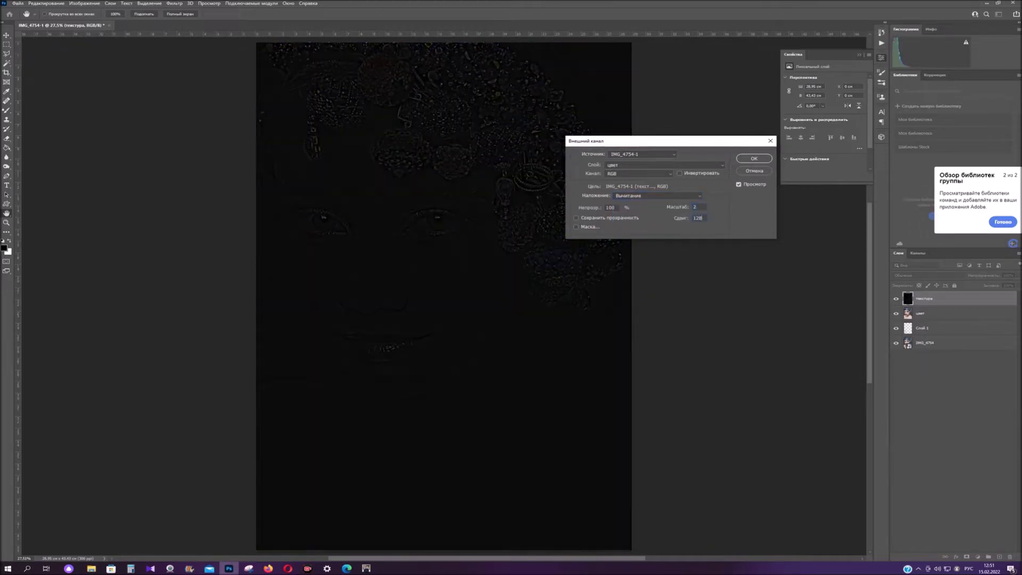
pyautogui.click(754, 158)
# Step: Set the текстура layer's blend mode to Linear Light and compare the result with the original photo
pyautogui.click(928, 275)
pyautogui.click(900, 385)
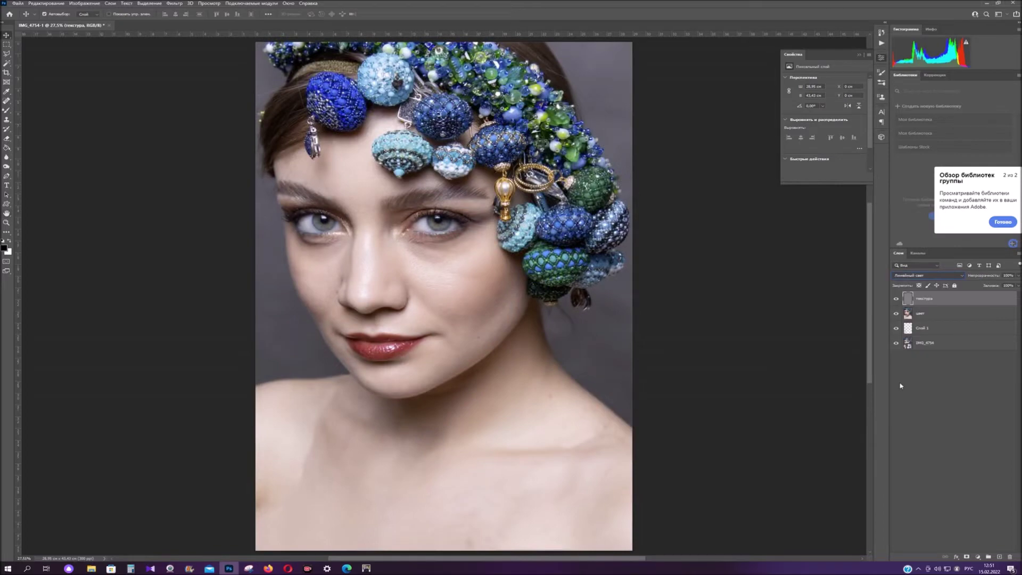
pyautogui.keyDown('alt'); pyautogui.click(895, 345); pyautogui.keyUp('alt')
pyautogui.keyDown('alt'); pyautogui.click(895, 345); pyautogui.keyUp('alt')
# Step: Duplicate the цвет layer under the name помощь
pyautogui.click(926, 316)
pyautogui.rightClick(927, 315)
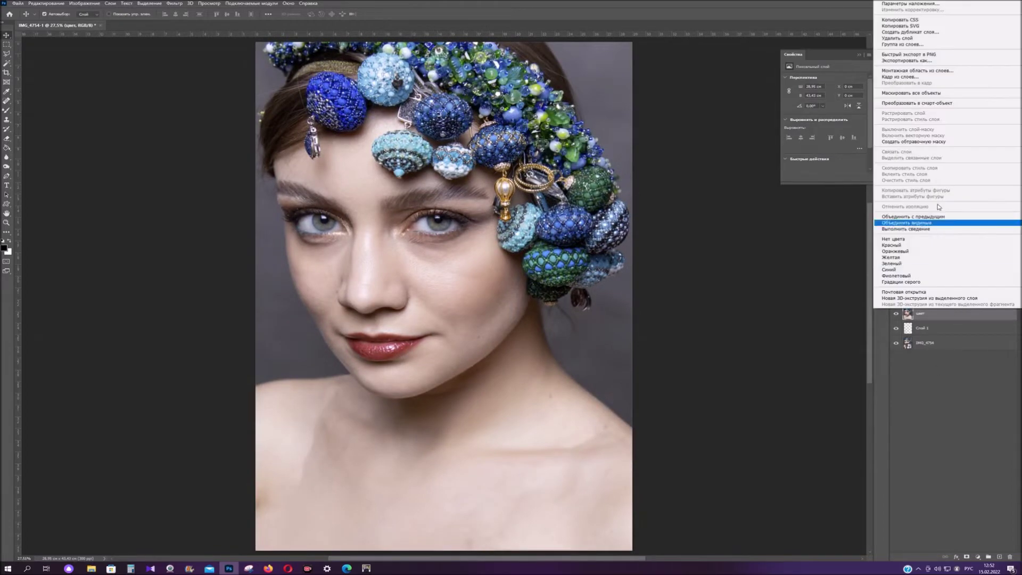
pyautogui.click(916, 35)
pyautogui.write('поно')
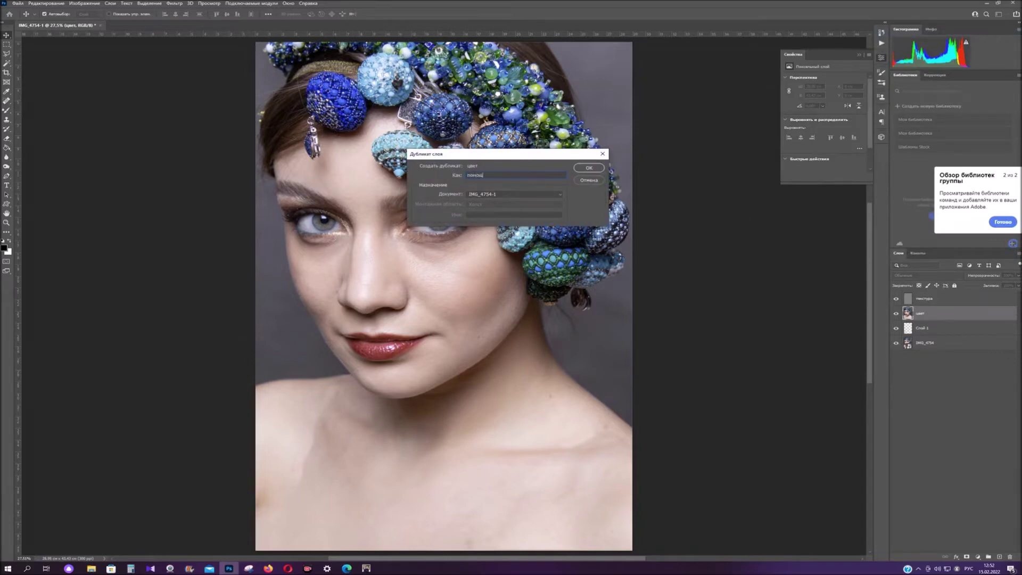
pyautogui.click(588, 168)
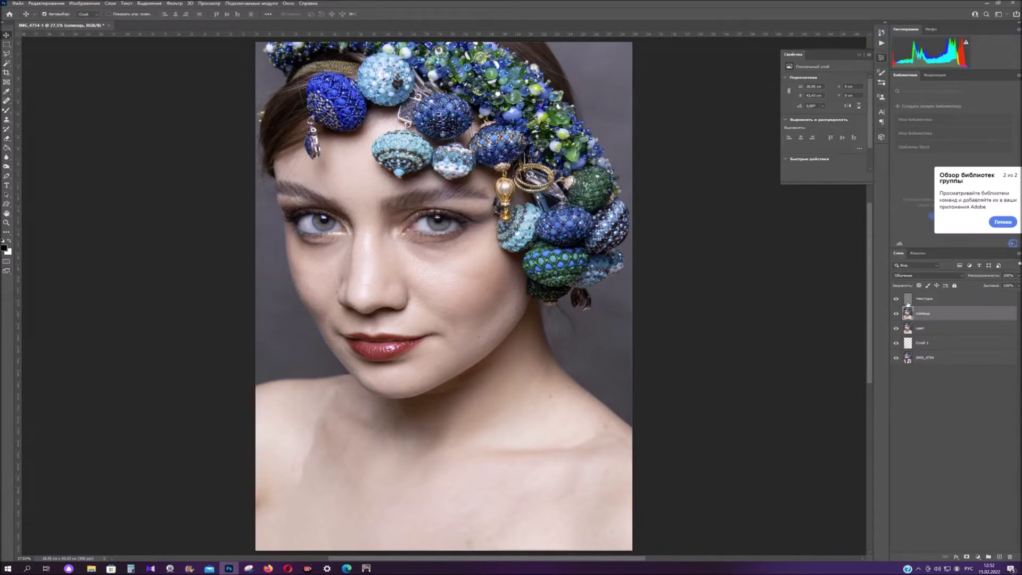
# Step: Apply a Gaussian Blur with a larger radius to the помощь layer
pyautogui.click(174, 3)
pyautogui.moveTo(186, 121)
pyautogui.click(309, 151)
pyautogui.moveTo(672, 261); pyautogui.dragTo(680, 257)
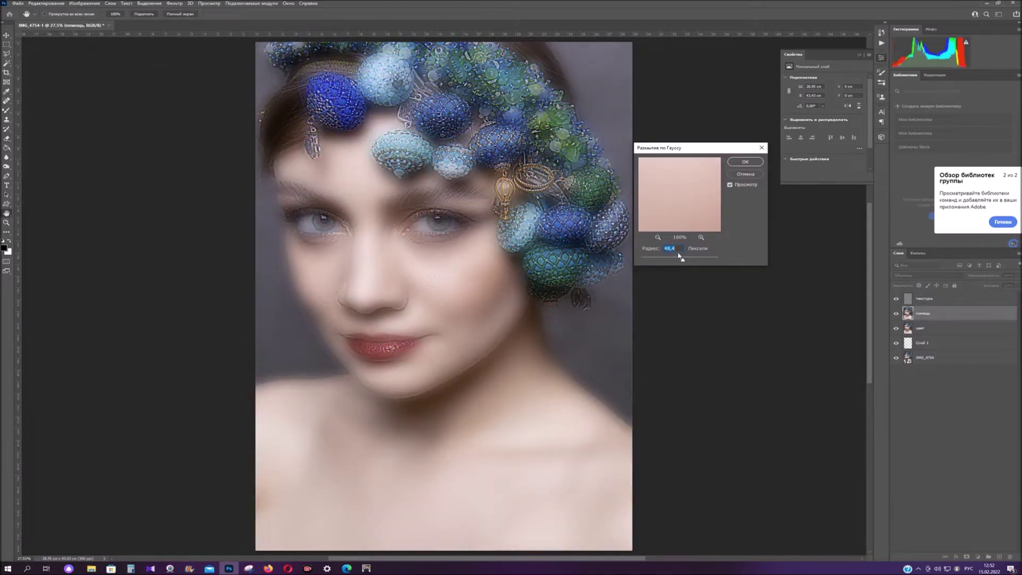
pyautogui.click(744, 162)
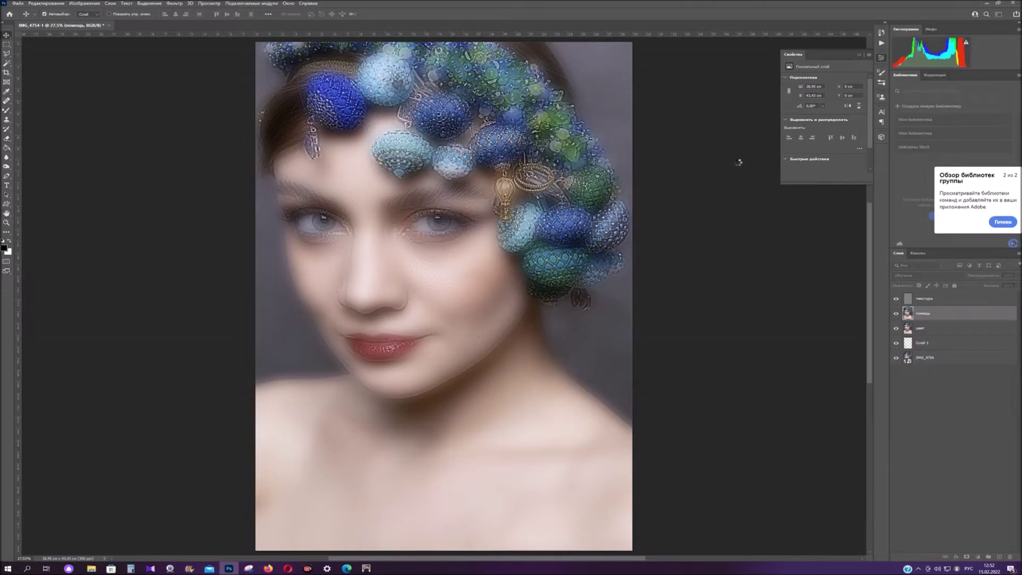
# Step: Duplicate the текстура layer under the name текстура помощь
pyautogui.rightClick(954, 301)
pyautogui.click(840, 286)
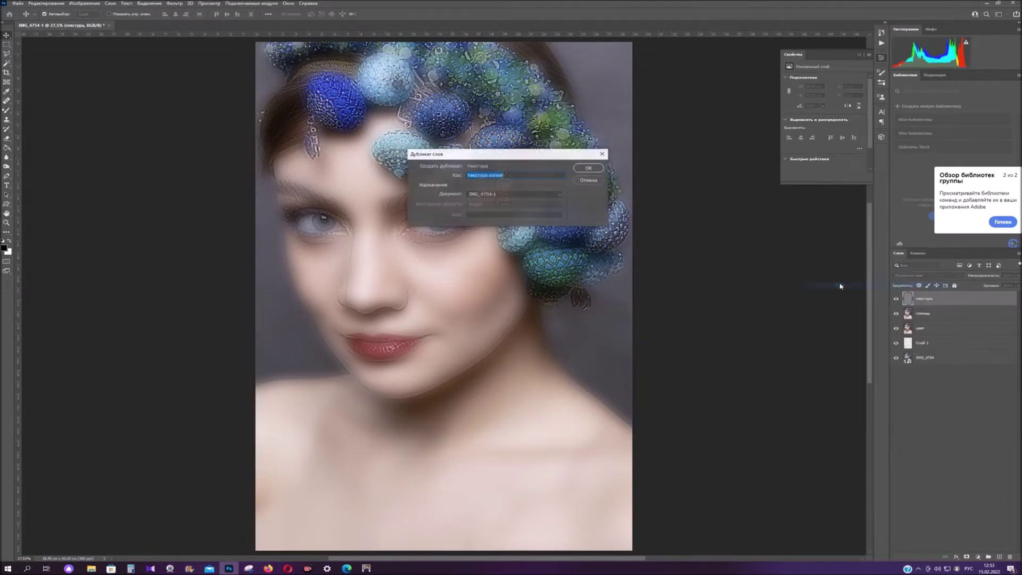
pyautogui.doubleClick(512, 175)
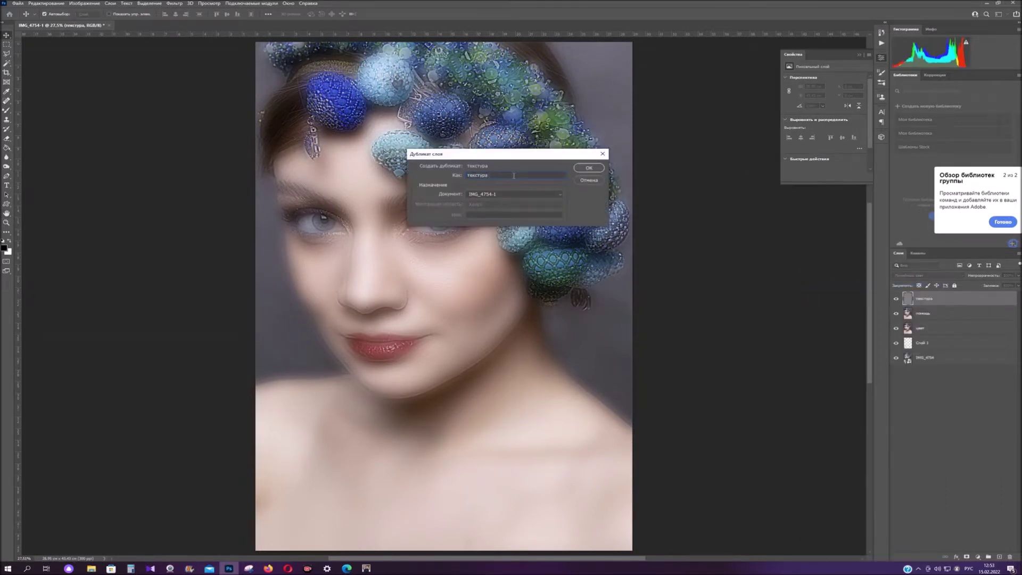
pyautogui.click(599, 169)
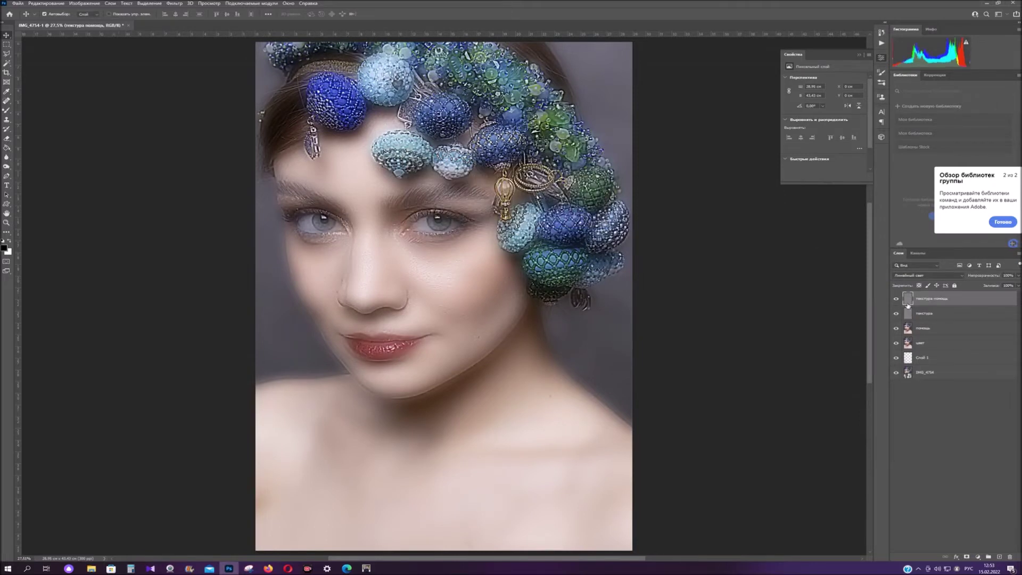
# Step: Clip the текстура помощь layer to the текстура layer and set its blend mode to Normal
pyautogui.hotkey('ctrl', 'i')
pyautogui.click(917, 275)
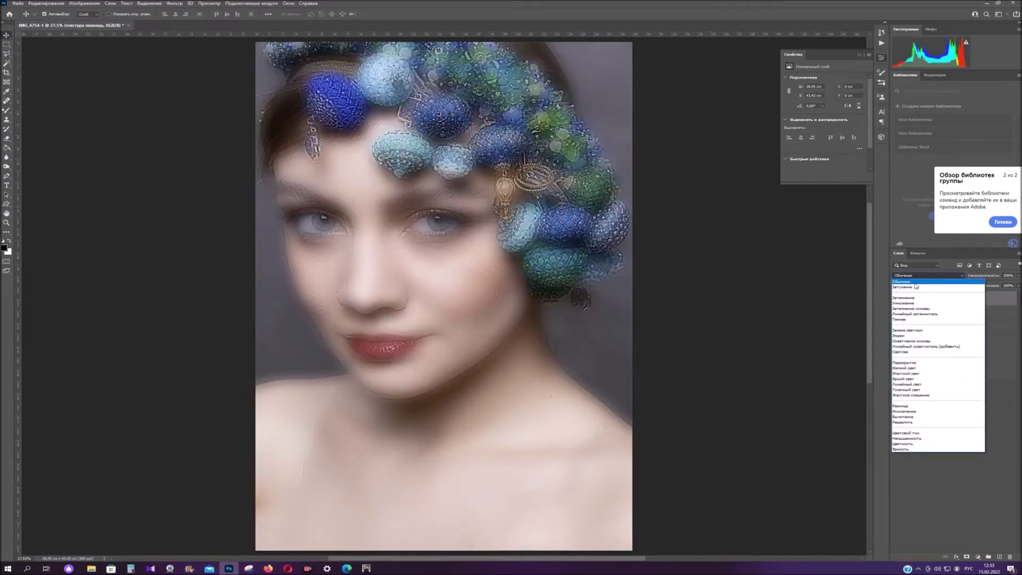
pyautogui.click(915, 281)
# Step: Add a Brightness/Contrast adjustment with raised contrast above the текстура помощь layer and clip it to the layers below
pyautogui.click(977, 557)
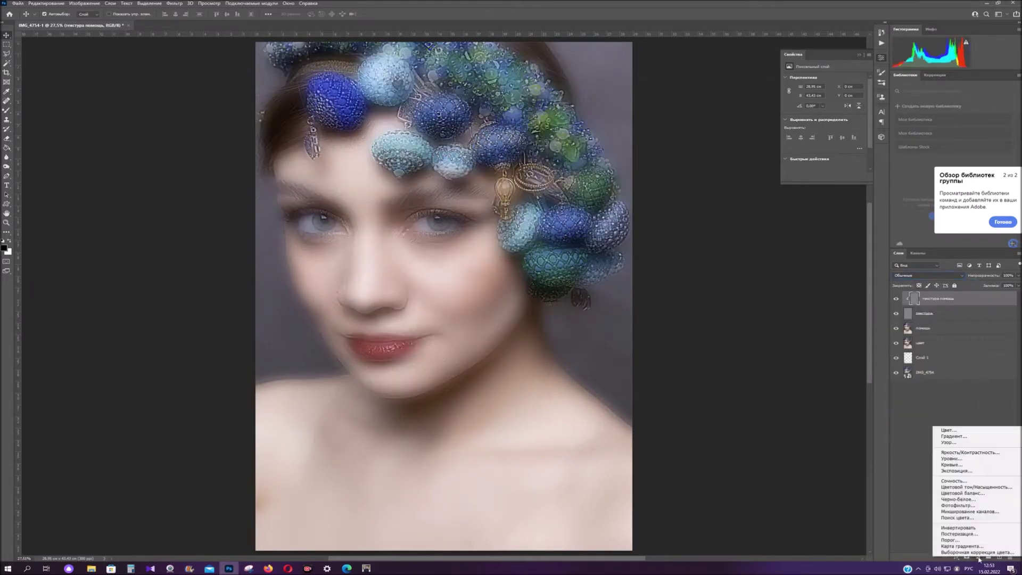
pyautogui.click(958, 465)
pyautogui.keyDown('alt'); pyautogui.click(909, 304); pyautogui.keyUp('alt')
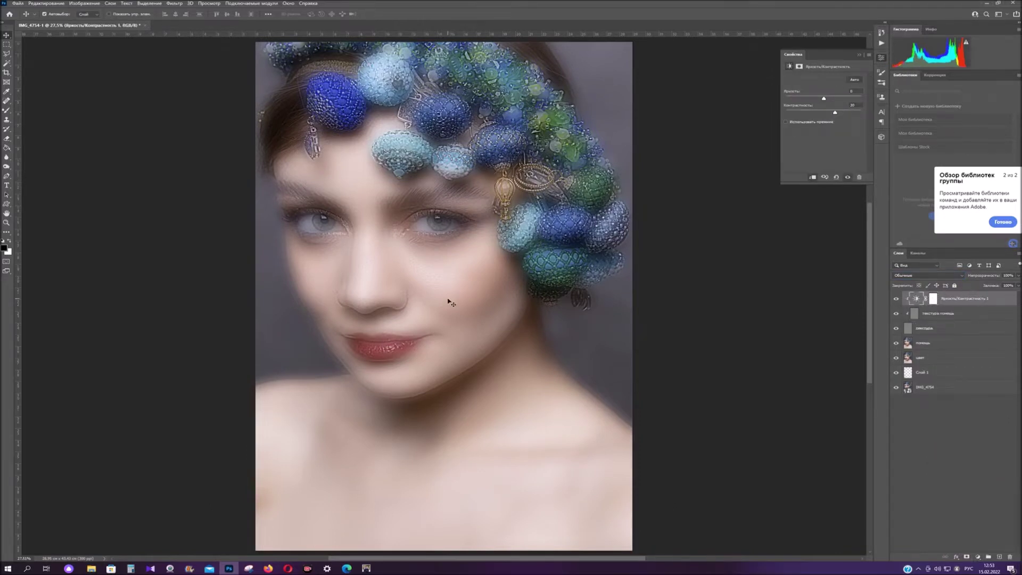
# Step: Turn on the legacy option (Использовать прежние) for the Brightness/Contrast adjustment and fine-tune its contrast
pyautogui.click(791, 123)
pyautogui.moveTo(838, 112); pyautogui.dragTo(837, 114)
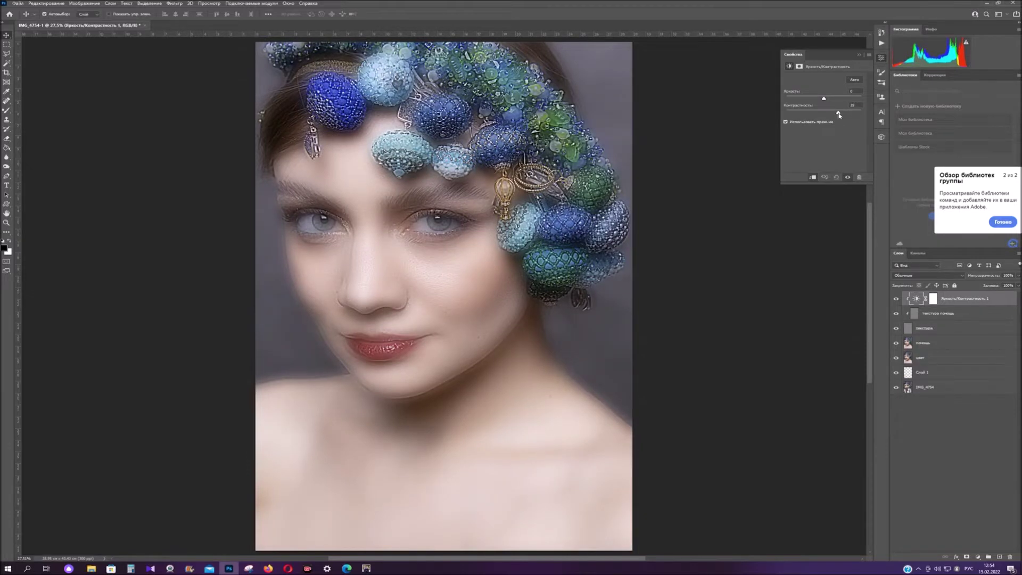
# Step: Select the текстура помощь layer and set up a Clone Stamp brush for retouching the face
pyautogui.click(947, 314)
pyautogui.press('z')
pyautogui.moveTo(341, 268); pyautogui.dragTo(450, 311)
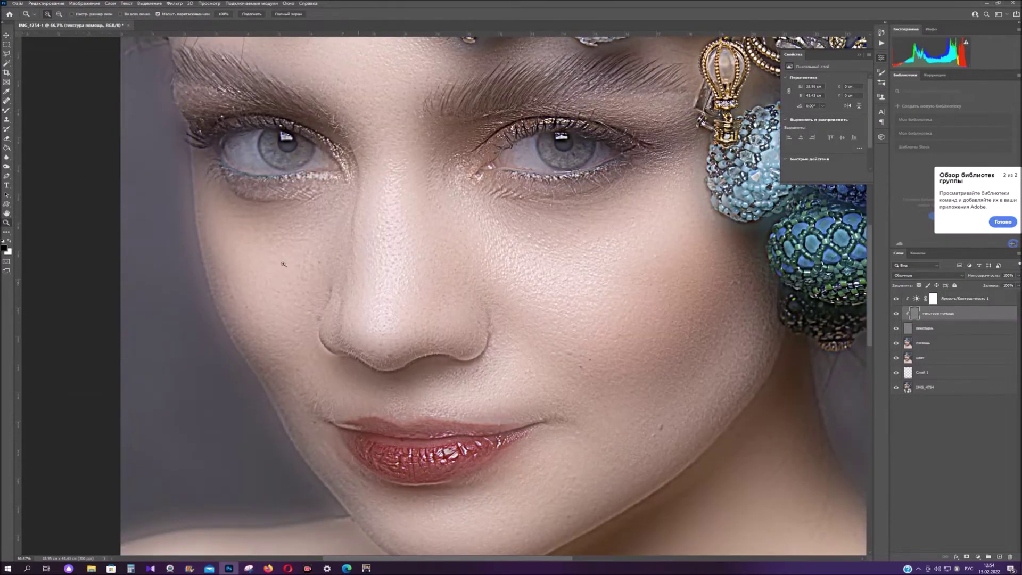
pyautogui.press('s')
pyautogui.rightClick(636, 315)
pyautogui.click(643, 297)
pyautogui.keyDown('alt'); pyautogui.click(501, 315); pyautogui.keyUp('alt')
pyautogui.click(493, 328)
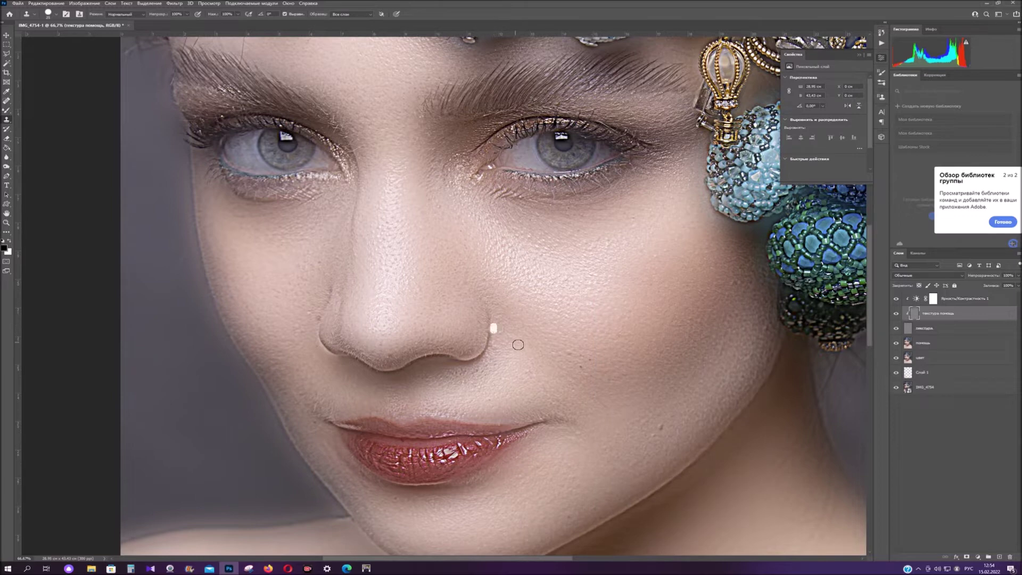
pyautogui.hotkey('ctrl', 'z')
# Step: Set the Clone Stamp to sample the active layer (Активный слой) and clone skin texture under the eyes and on the chin
pyautogui.click(350, 14)
pyautogui.click(347, 15)
pyautogui.moveTo(313, 227)
pyautogui.mouseDown()
pyautogui.moveTo(303, 236)
pyautogui.moveTo(324, 226)
pyautogui.mouseUp()
pyautogui.click(540, 237)
pyautogui.keyDown('alt'); pyautogui.click(440, 206); pyautogui.keyUp('alt')
pyautogui.click(532, 267)
pyautogui.keyDown('alt'); pyautogui.click(371, 159); pyautogui.keyUp('alt')
pyautogui.click(588, 230)
pyautogui.keyDown('alt'); pyautogui.click(490, 524); pyautogui.keyUp('alt')
pyautogui.moveTo(488, 503); pyautogui.dragTo(479, 502)
# Step: Clone smoother skin texture over the coarse pores on the cheek beside the nose
pyautogui.scroll(-1, 477, 463)
pyautogui.scroll(2, 653, 368)
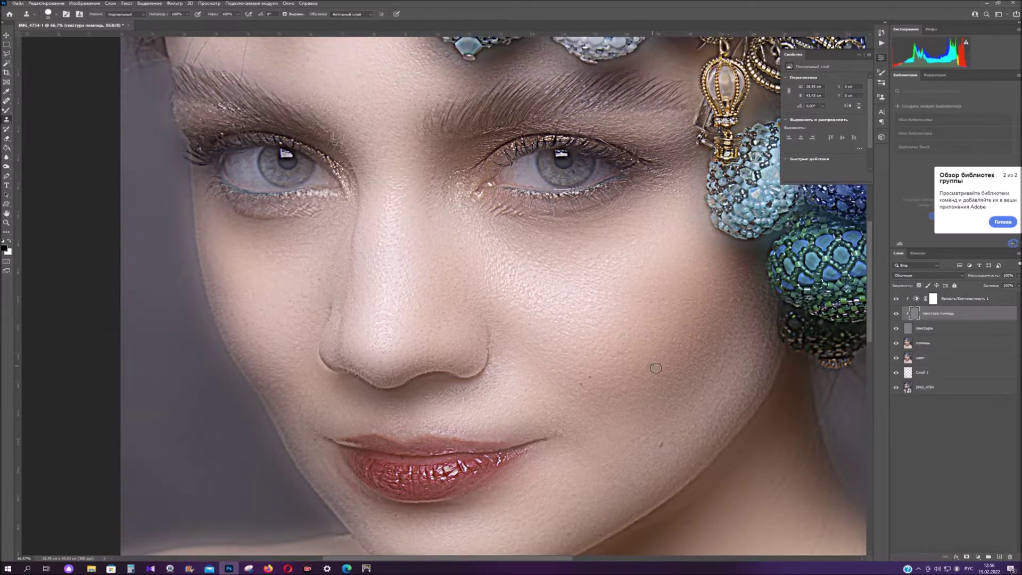
pyautogui.scroll(2, 639, 326)
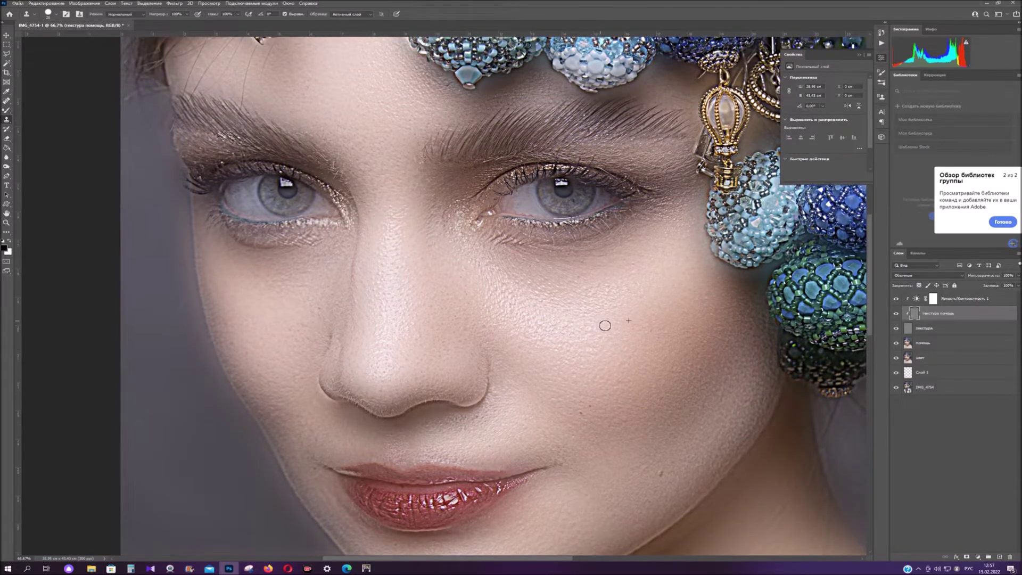
pyautogui.keyDown('alt'); pyautogui.click(571, 336); pyautogui.keyUp('alt')
pyautogui.click(549, 331)
pyautogui.keyDown('alt'); pyautogui.click(534, 326); pyautogui.keyUp('alt')
pyautogui.click(524, 317)
pyautogui.keyDown('alt'); pyautogui.click(507, 292); pyautogui.keyUp('alt')
pyautogui.click(513, 297)
pyautogui.keyDown('alt'); pyautogui.click(524, 312); pyautogui.keyUp('alt')
pyautogui.click(510, 299)
# Step: Clone over the uneven texture at the inner part of the eye beside the nose bridge
pyautogui.scroll(4, 510, 302)
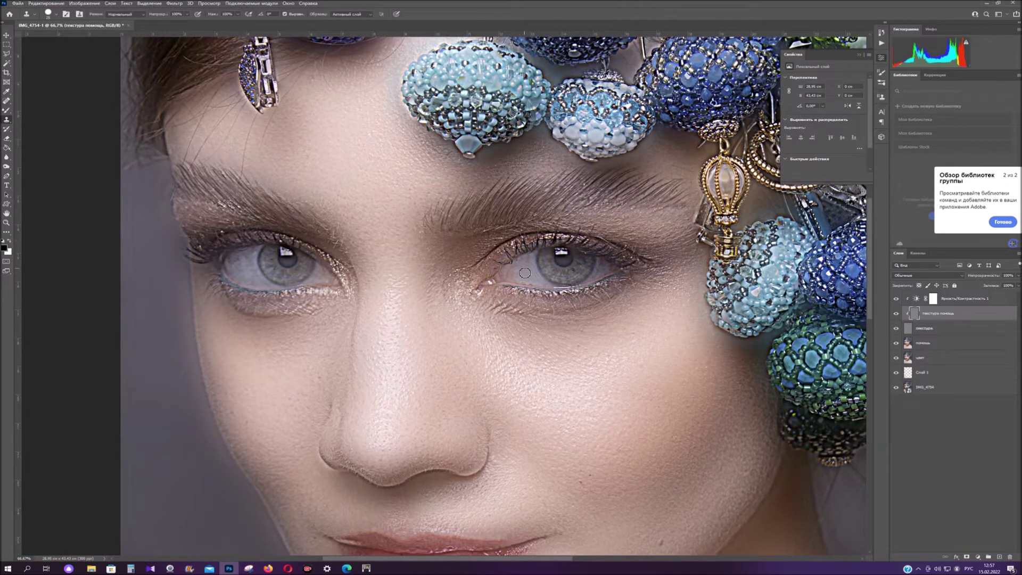
pyautogui.moveTo(518, 271); pyautogui.dragTo(518, 275)
pyautogui.keyDown('alt'); pyautogui.click(513, 280); pyautogui.keyUp('alt')
pyautogui.click(519, 281)
pyautogui.click(533, 285)
pyautogui.keyDown('alt'); pyautogui.click(526, 271); pyautogui.keyUp('alt')
pyautogui.moveTo(532, 260); pyautogui.dragTo(532, 269)
# Step: Set the clone brush size to 10 and clone skin texture below the eye on the upper cheek
pyautogui.rightClick(635, 276)
pyautogui.write('10')
pyautogui.press('Return')
pyautogui.scroll(-3, 343, 178)
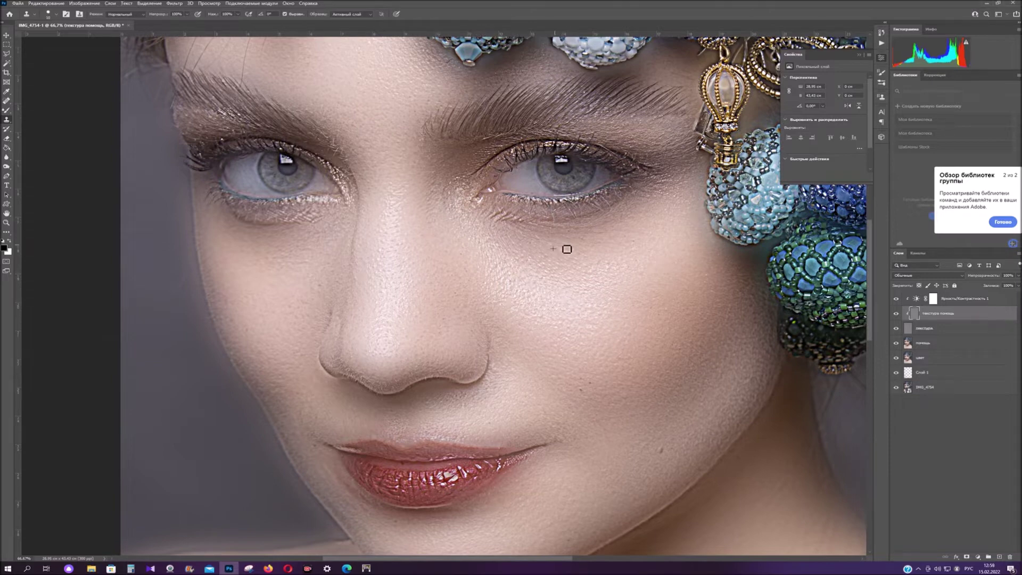
pyautogui.keyDown('alt'); pyautogui.click(593, 255); pyautogui.keyUp('alt')
pyautogui.click(586, 264)
pyautogui.keyDown('alt'); pyautogui.click(611, 276); pyautogui.keyUp('alt')
pyautogui.click(611, 271)
# Step: Clone clean skin texture over the cheek beside the nose, the lower cheek and the chin
pyautogui.click(544, 279)
pyautogui.keyDown('alt'); pyautogui.click(518, 293); pyautogui.keyUp('alt')
pyautogui.click(517, 285)
pyautogui.keyDown('alt'); pyautogui.click(499, 271); pyautogui.keyUp('alt')
pyautogui.click(511, 280)
pyautogui.keyDown('alt'); pyautogui.click(509, 359); pyautogui.keyUp('alt')
pyautogui.click(505, 340)
pyautogui.keyDown('alt'); pyautogui.click(577, 413); pyautogui.keyUp('alt')
pyautogui.click(628, 399)
pyautogui.scroll(-3, 435, 296)
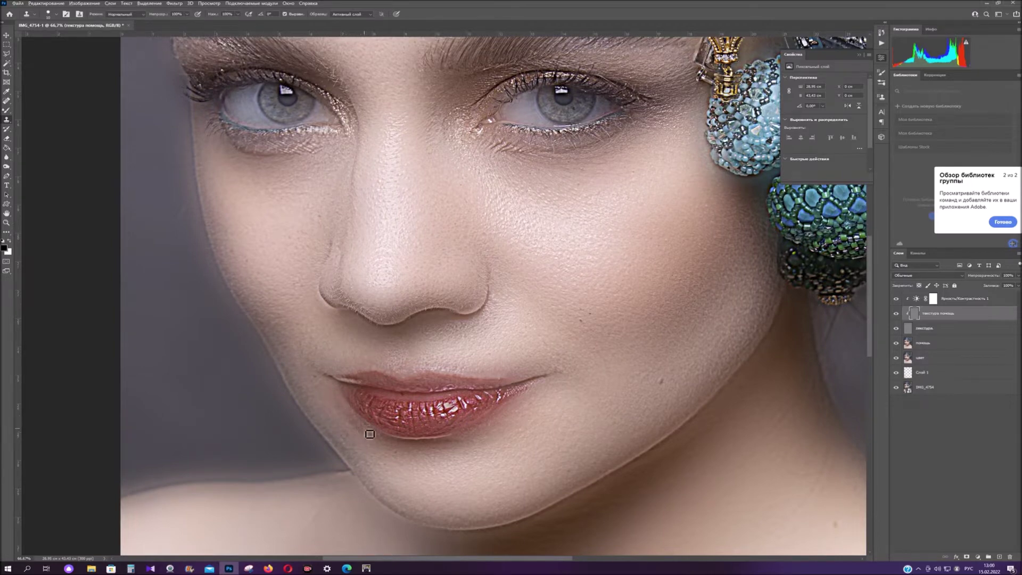
pyautogui.click(389, 482)
pyautogui.scroll(5, 548, 276)
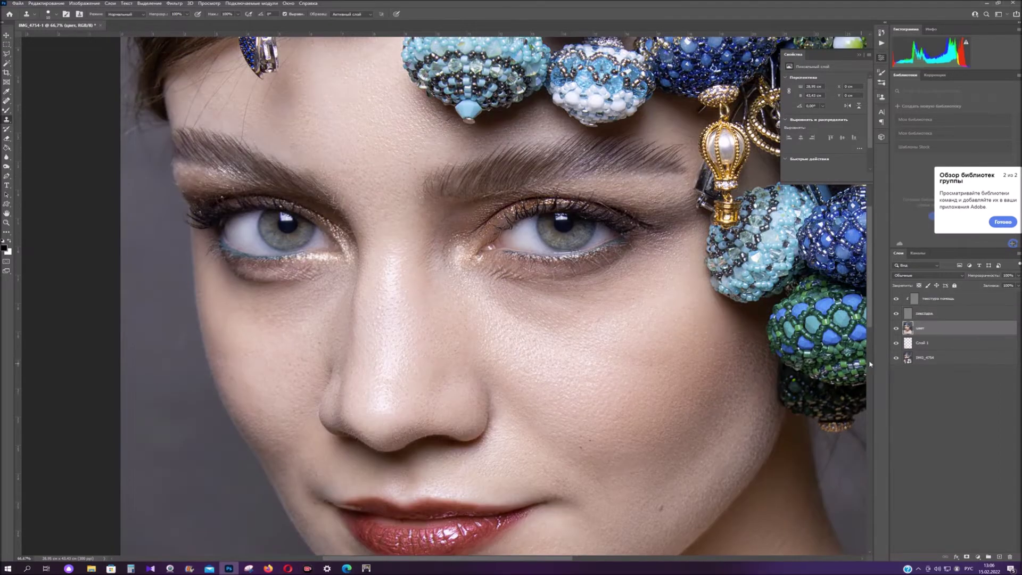
# Step: Hide the текстура layer and activate the Healing Brush for the цвет layer
pyautogui.click(897, 314)
pyautogui.click(6, 101)
pyautogui.click(59, 108)
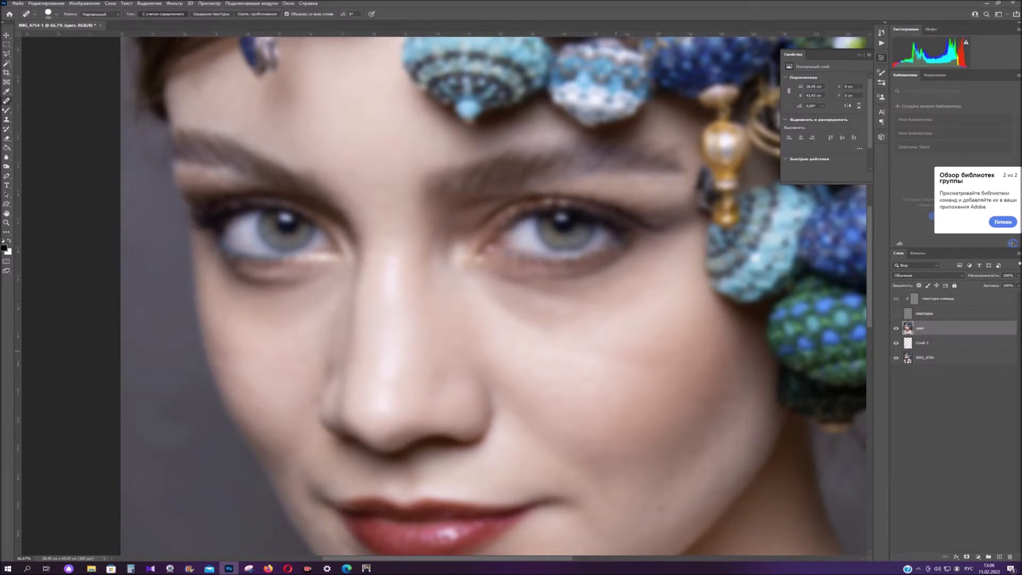
pyautogui.click(6, 101)
pyautogui.click(41, 111)
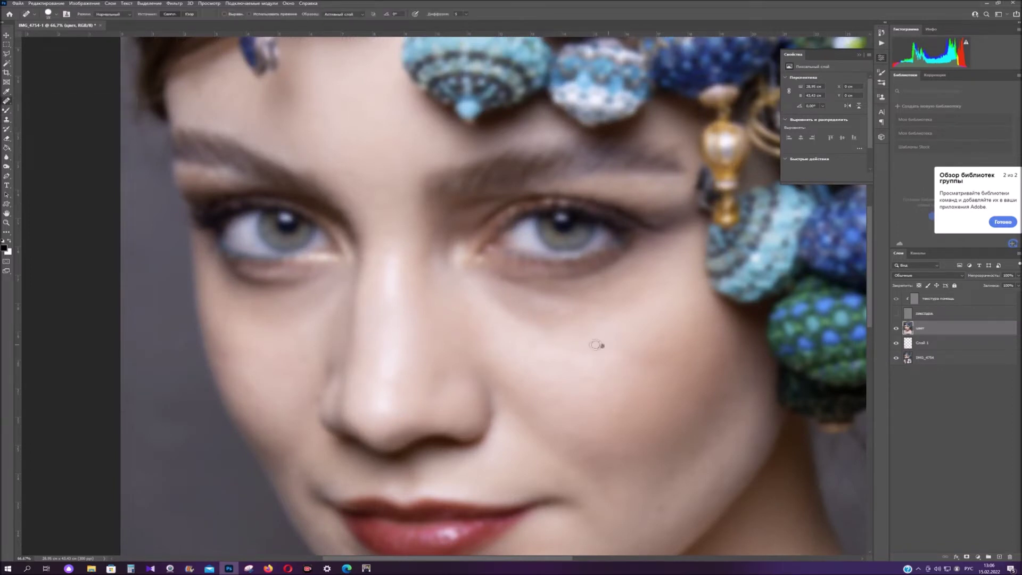
# Step: Adjust the Healing Brush size and heal the dark spot on the lower cheek
pyautogui.scroll(-1, 589, 324)
pyautogui.rightClick(571, 311)
pyautogui.click(659, 462)
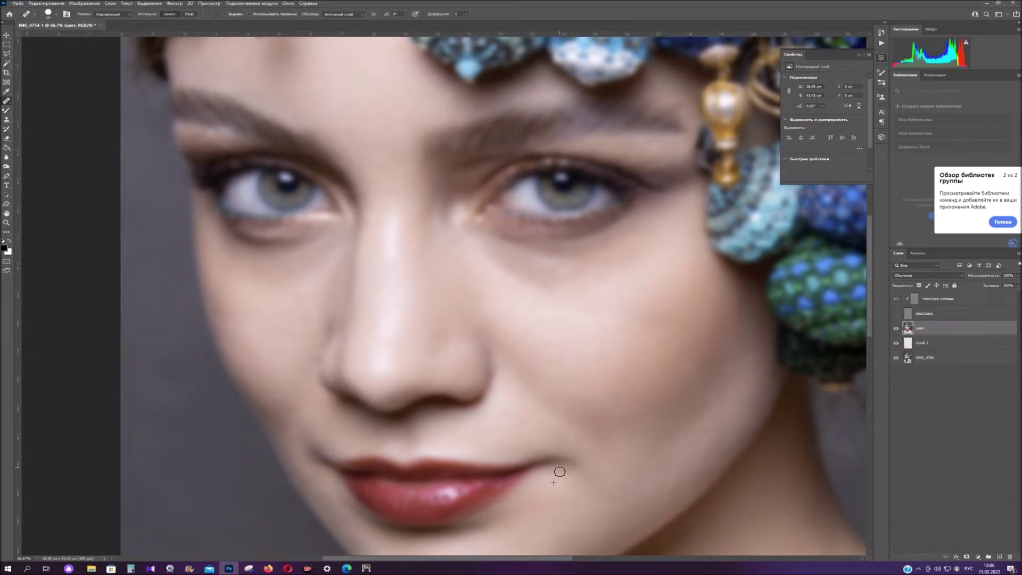
pyautogui.rightClick(314, 342)
pyautogui.click(380, 167)
# Step: Switch to the Mixer Brush, adjust its size and blend the skin tones on the cheeks below the eyes
pyautogui.press('b')
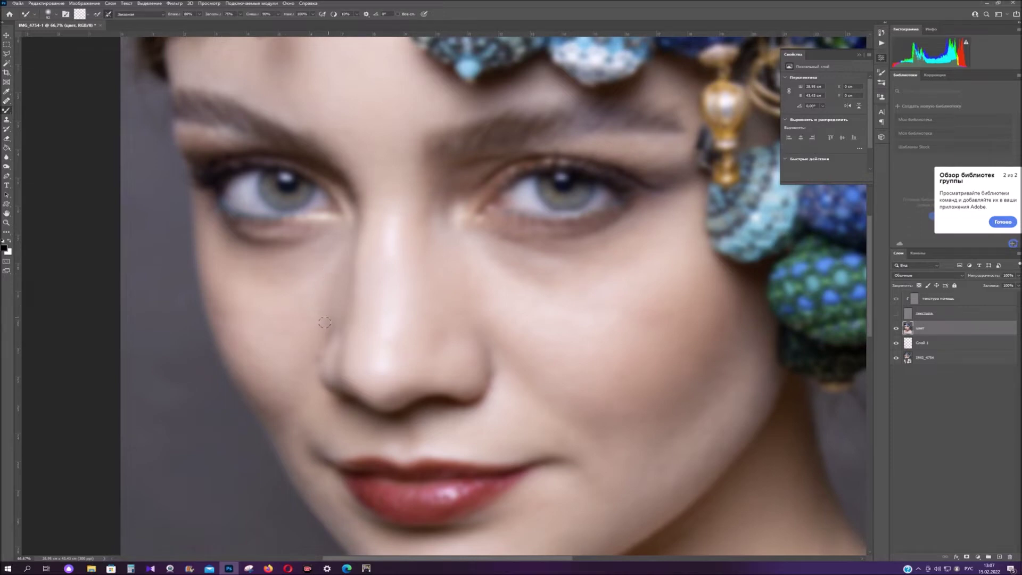
pyautogui.scroll(-4, 490, 351)
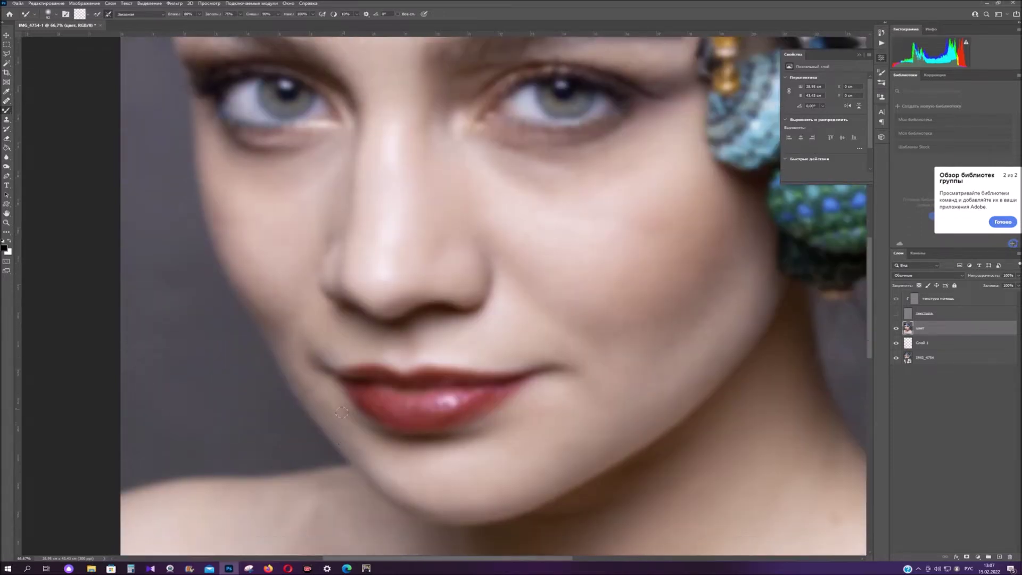
pyautogui.rightClick(344, 371)
pyautogui.click(434, 336)
pyautogui.click(511, 261)
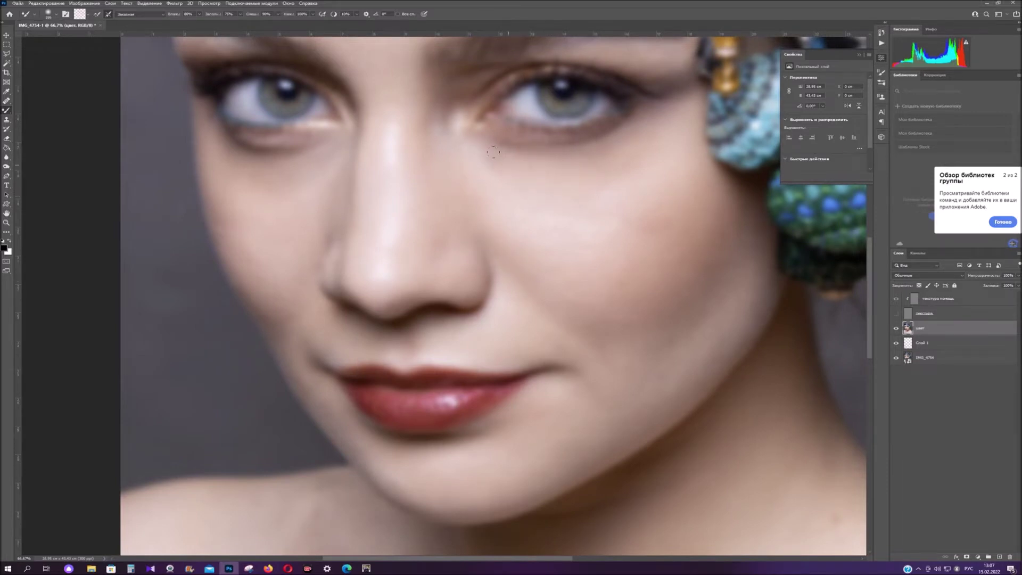
pyautogui.moveTo(233, 157)
pyautogui.mouseDown()
pyautogui.moveTo(246, 175)
pyautogui.moveTo(268, 167)
pyautogui.mouseUp()
# Step: Blend the color transitions along the jawline and outer cheek with the Mixer Brush
pyautogui.scroll(3, 418, 243)
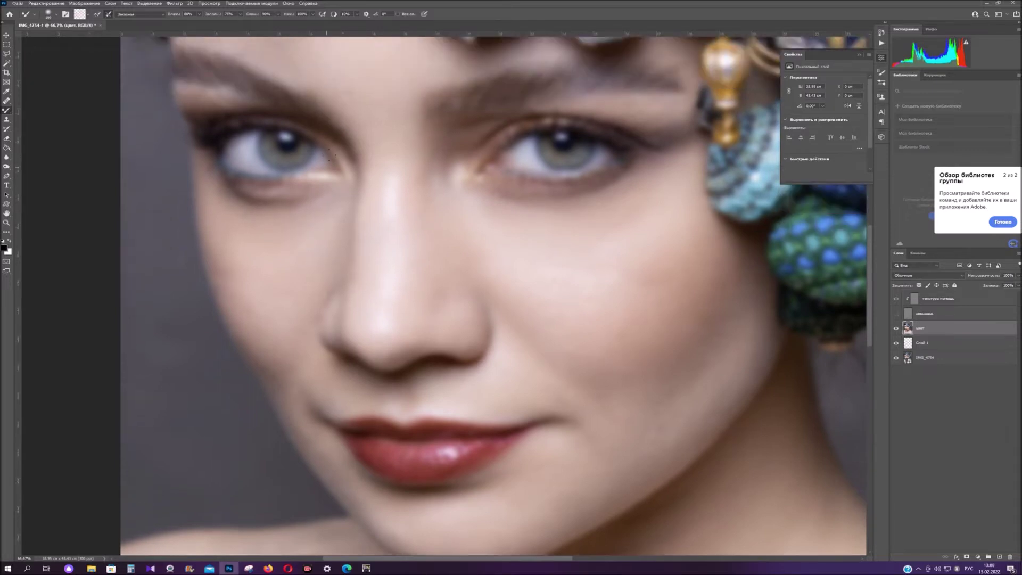
pyautogui.scroll(3, 369, 160)
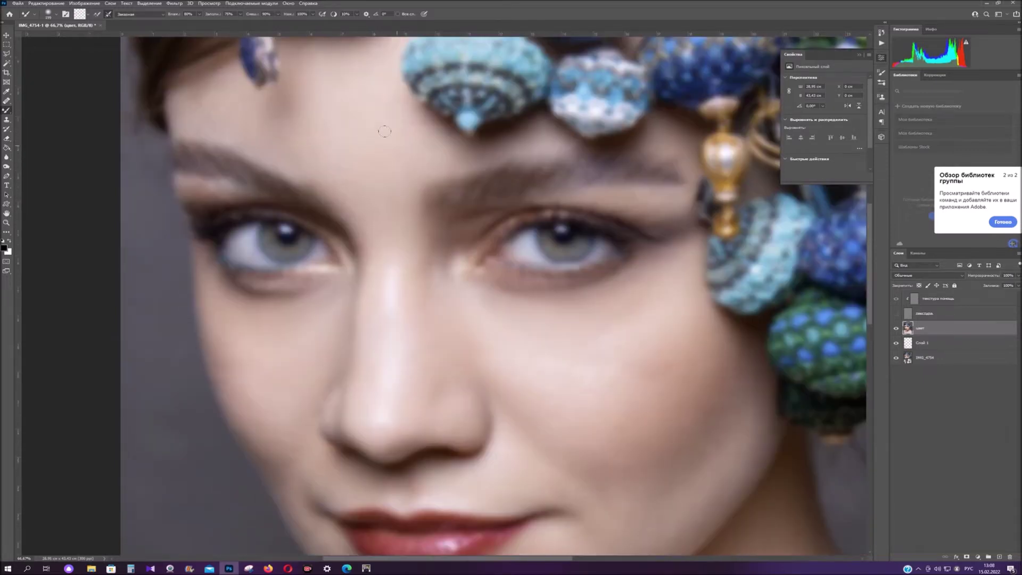
pyautogui.scroll(-5, 462, 300)
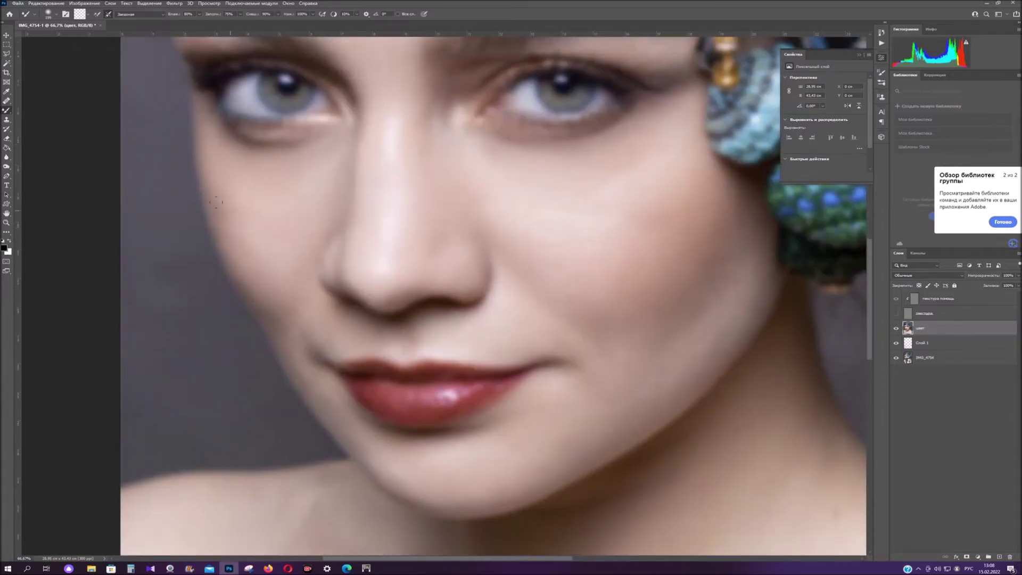
pyautogui.scroll(-3, 317, 327)
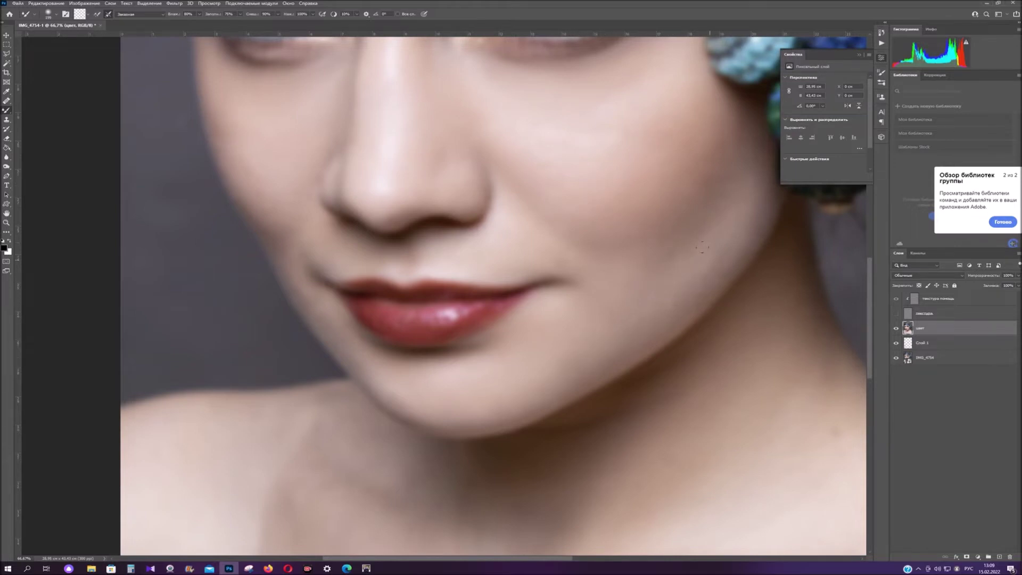
pyautogui.moveTo(732, 202); pyautogui.dragTo(663, 278)
pyautogui.scroll(3, 716, 249)
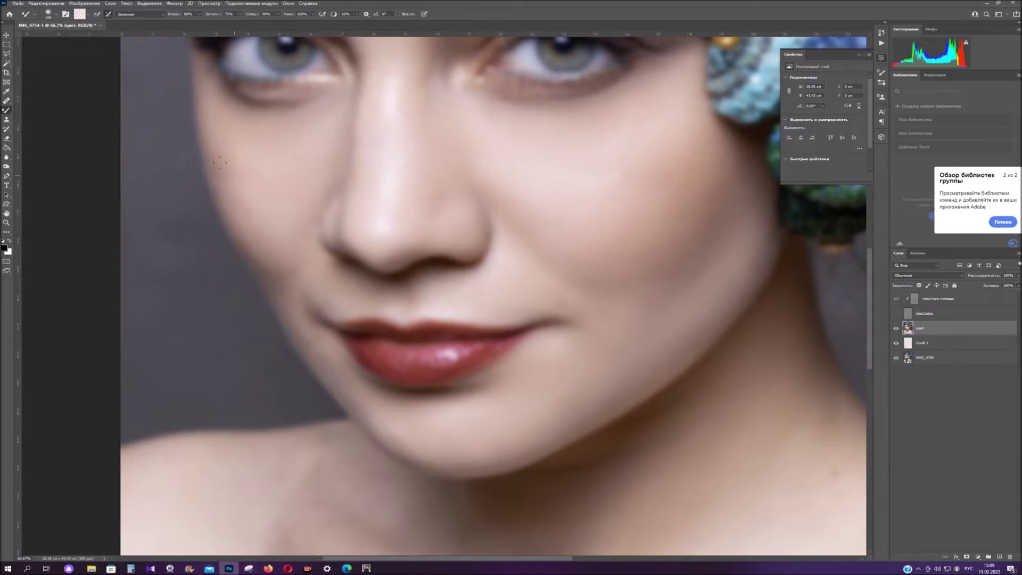
pyautogui.scroll(3, 439, 186)
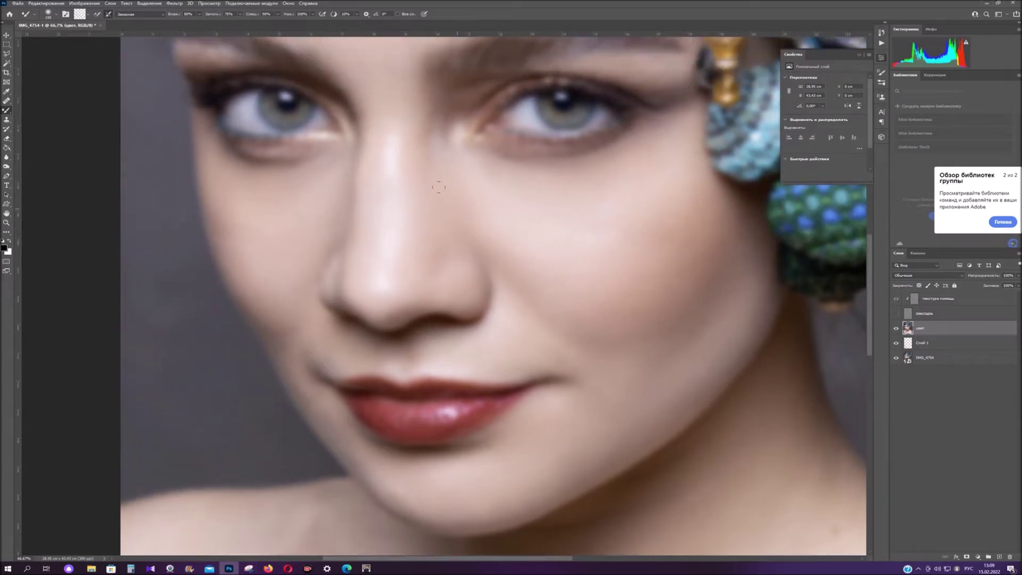
# Step: Blend the shadow edges across the collarbone and shoulder with the Mixer Brush
pyautogui.scroll(-7, 617, 285)
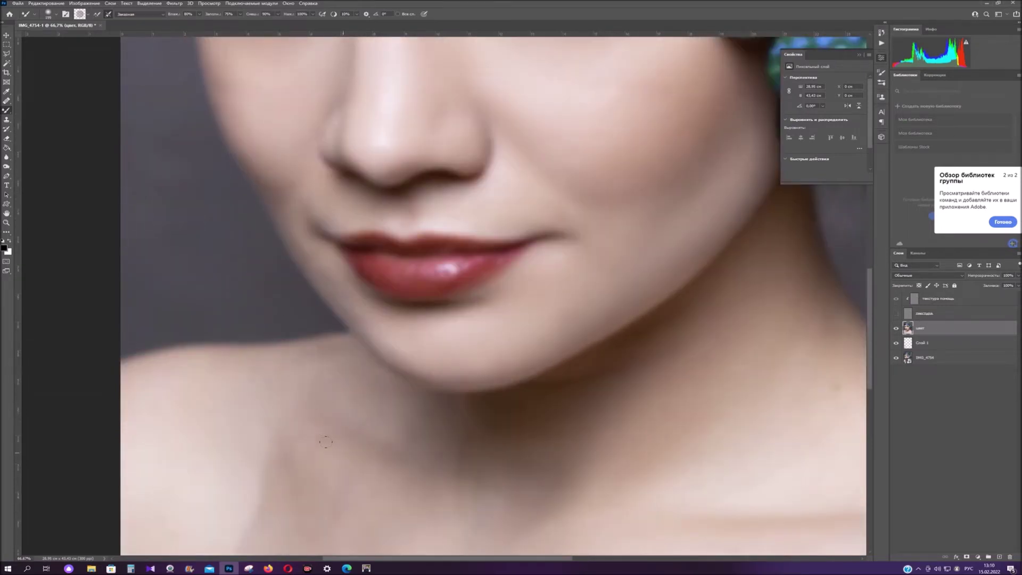
pyautogui.scroll(-4, 326, 441)
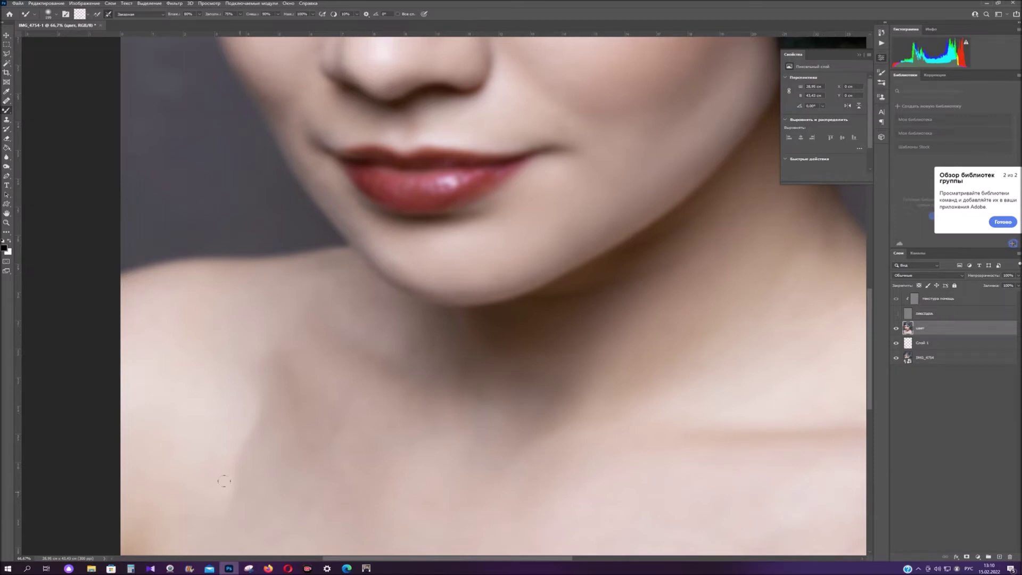
pyautogui.moveTo(237, 423); pyautogui.dragTo(222, 381)
pyautogui.moveTo(154, 493); pyautogui.dragTo(139, 543)
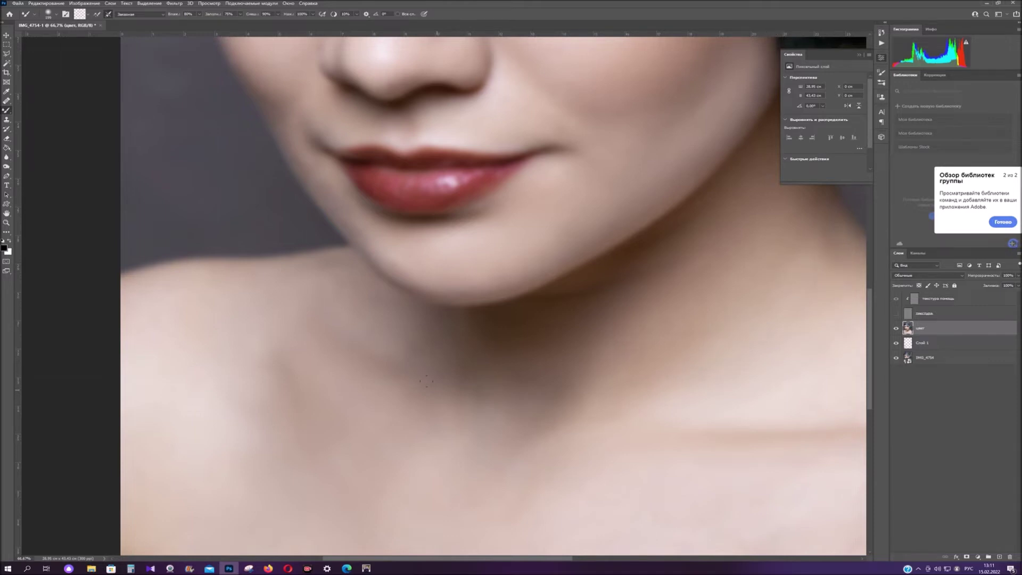
# Step: Change the Mixer Brush size and smooth the tones on the chin below the lips
pyautogui.scroll(5, 417, 374)
pyautogui.rightClick(421, 329)
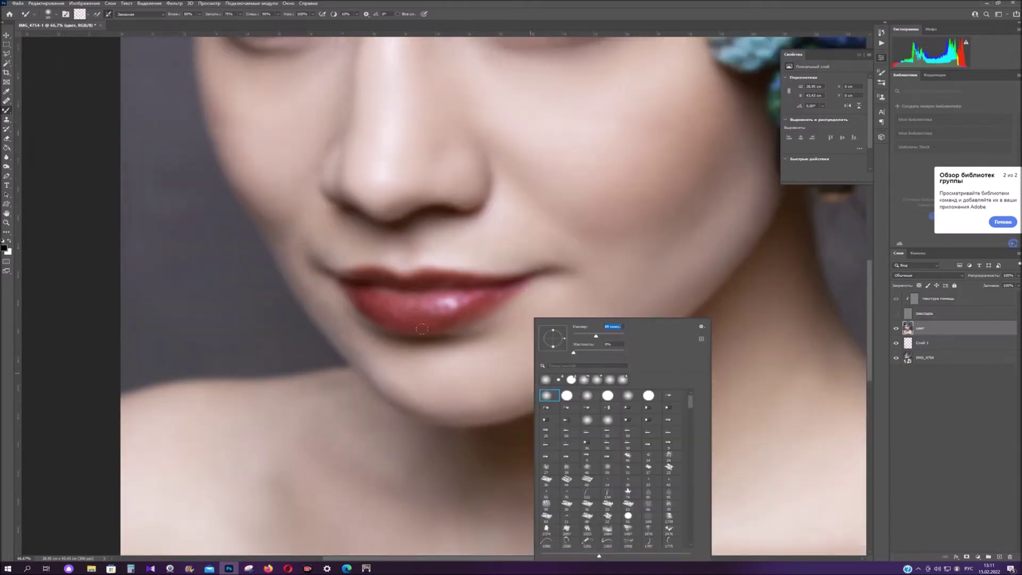
pyautogui.click(390, 381)
pyautogui.rightClick(481, 393)
pyautogui.moveTo(588, 337); pyautogui.dragTo(575, 336)
pyautogui.click(468, 383)
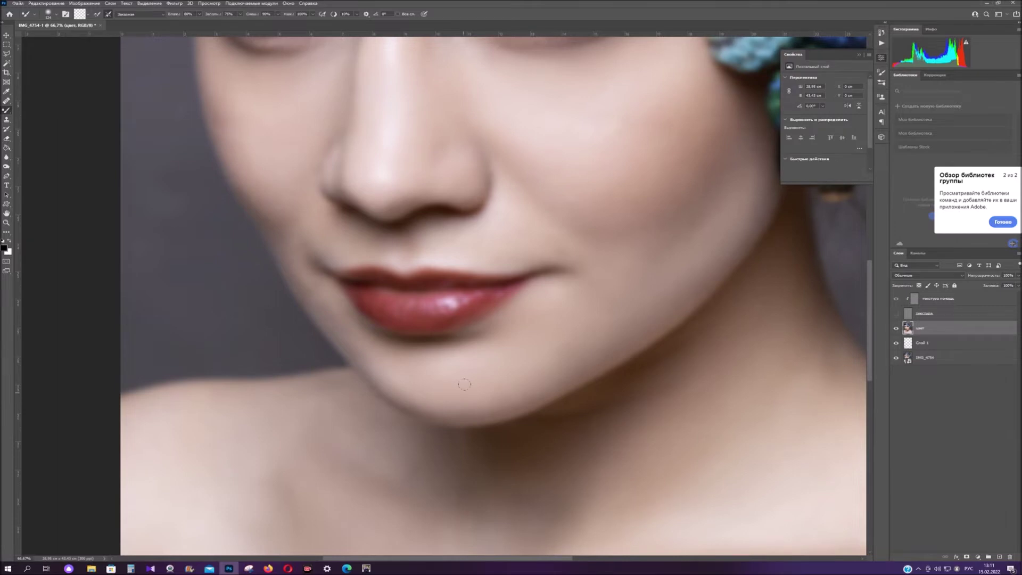
# Step: Adjust the Mixer Brush size and soften the shadows around the nose and the corners of the mouth
pyautogui.scroll(2, 464, 380)
pyautogui.rightClick(466, 347)
pyautogui.click(467, 347)
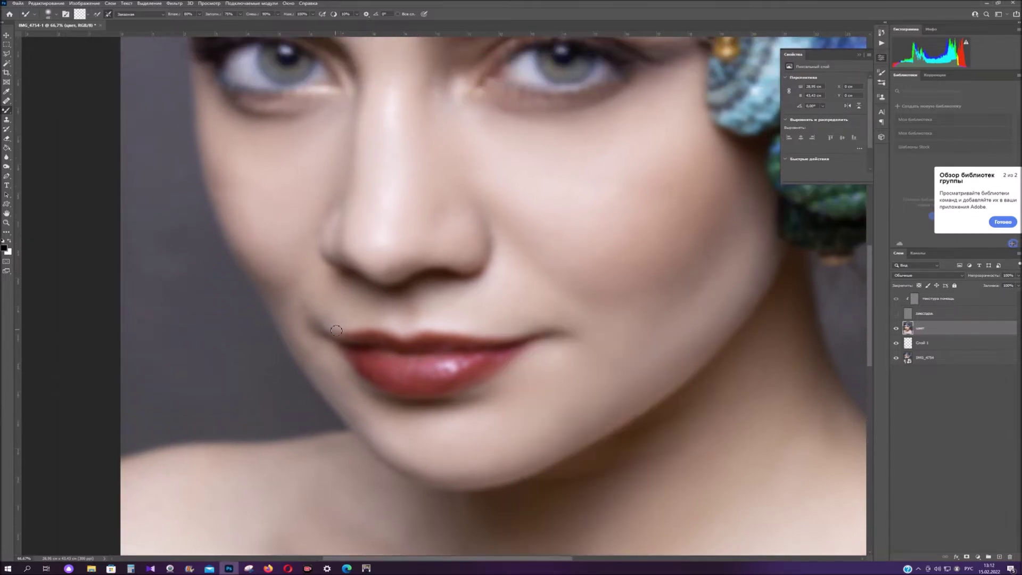
pyautogui.scroll(3, 452, 324)
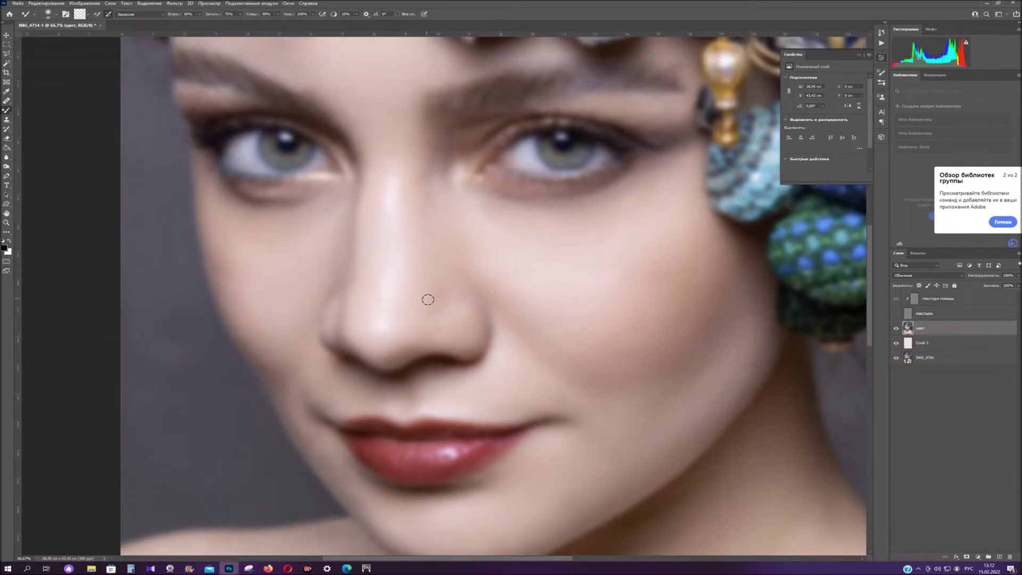
pyautogui.scroll(-3, 427, 296)
pyautogui.rightClick(568, 388)
pyautogui.click(573, 355)
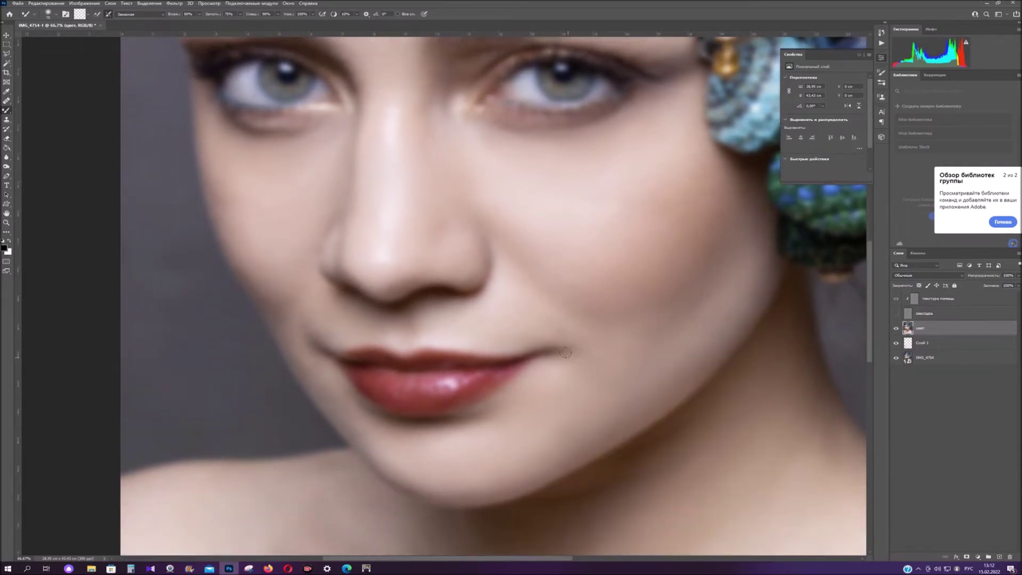
# Step: Resize the Mixer Brush and blend the cheek fold between the nose and the mouth corner
pyautogui.rightClick(615, 350)
pyautogui.click(551, 298)
pyautogui.rightClick(602, 301)
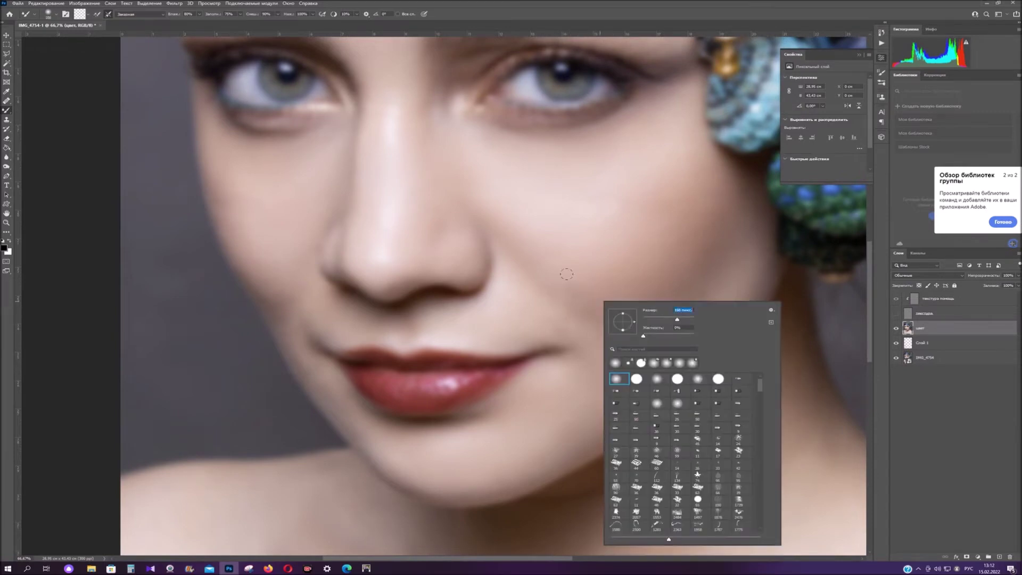
pyautogui.click(587, 296)
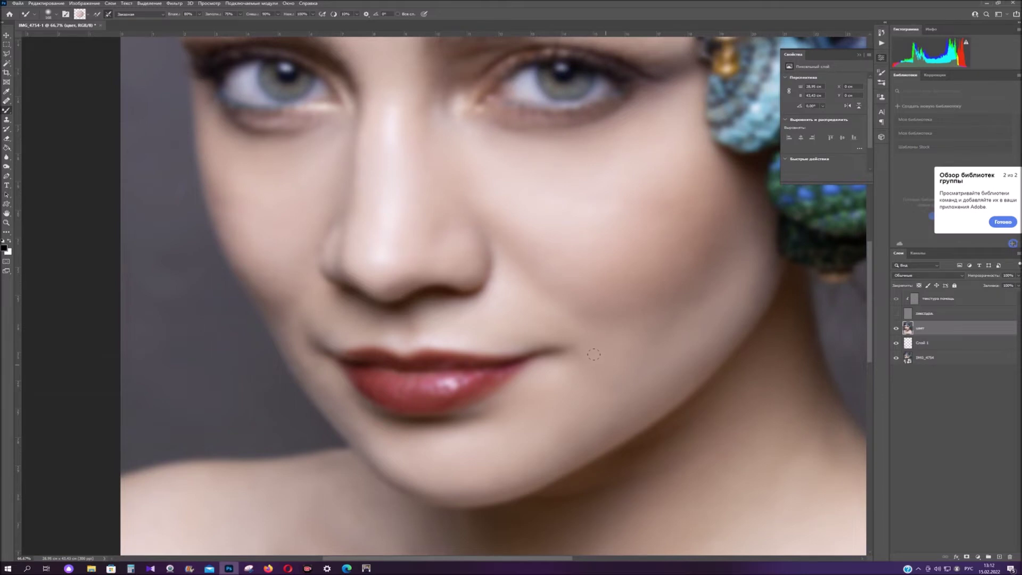
# Step: Smooth the uneven skin tones across the chest with the Mixer Brush
pyautogui.scroll(5, 611, 231)
pyautogui.click(6, 222)
pyautogui.rightClick(308, 281)
pyautogui.click(332, 286)
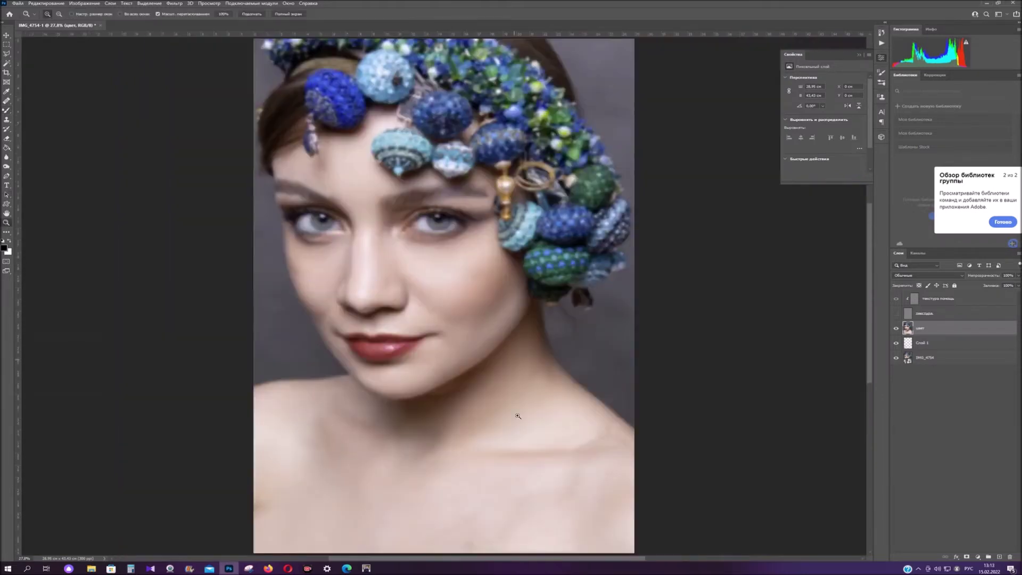
pyautogui.click(578, 524)
pyautogui.scroll(-2, 580, 506)
pyautogui.click(7, 111)
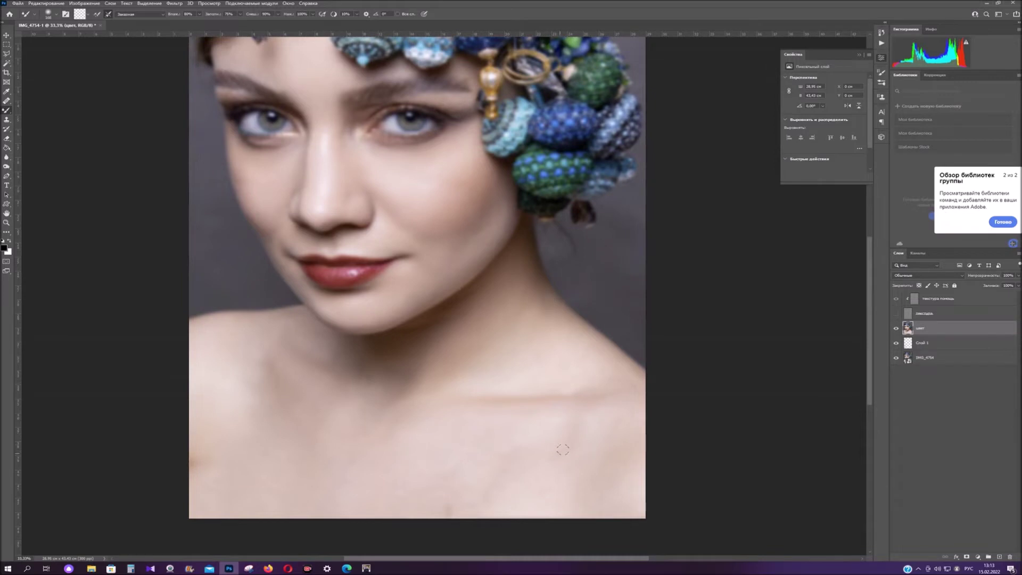
pyautogui.moveTo(545, 477); pyautogui.dragTo(502, 474)
# Step: Reduce the Mixer Brush size and blend away the dark spot at the lower edge of the chest
pyautogui.rightClick(470, 482)
pyautogui.moveTo(553, 338); pyautogui.dragTo(546, 338)
pyautogui.click(439, 500)
# Step: Show the текстура layer again over the smoothed цвет layer
pyautogui.scroll(3, 472, 346)
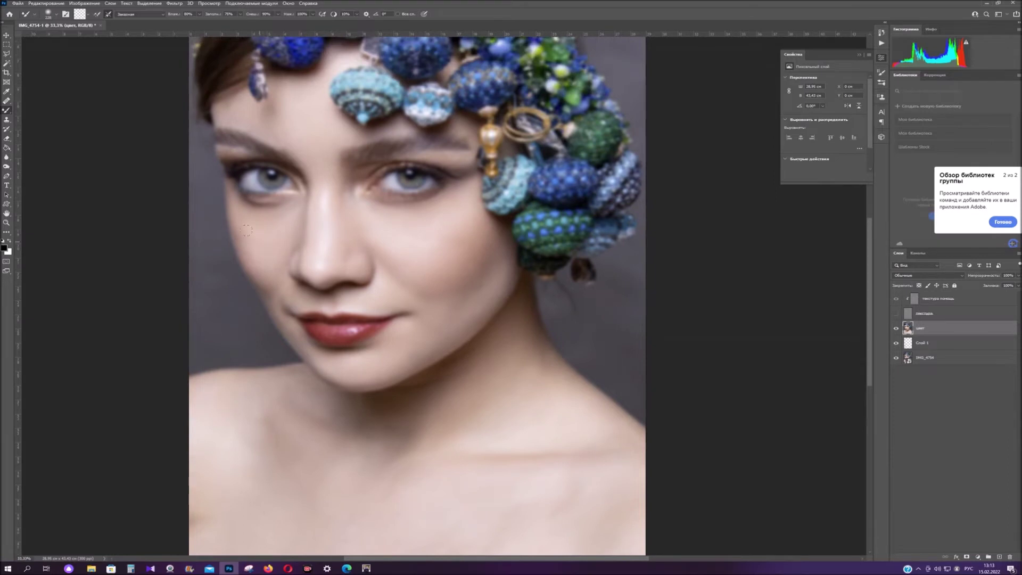
pyautogui.click(897, 314)
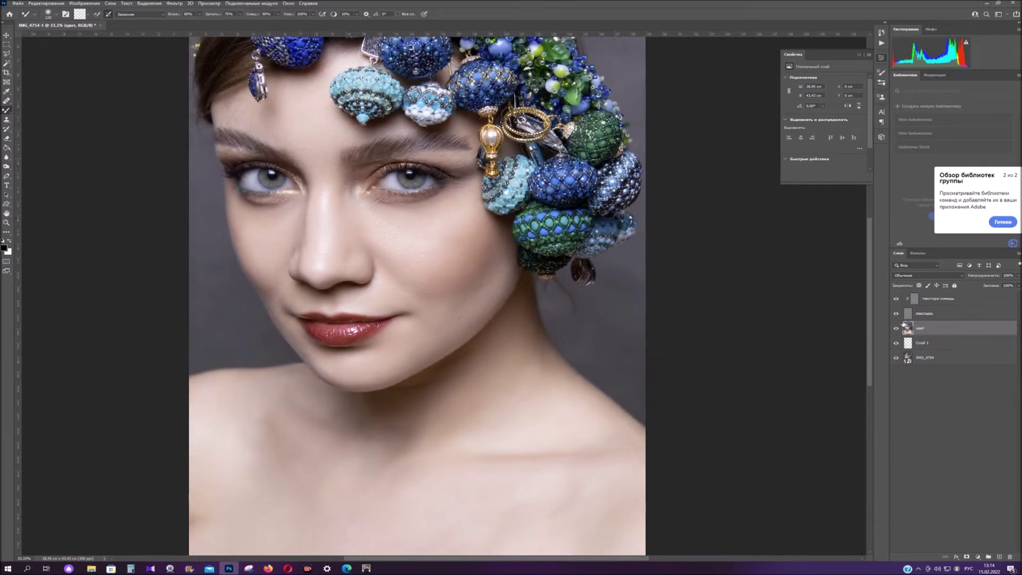
# Step: Compare the smoothed portrait with the original photo by isolating the bottom layer and restoring the others
pyautogui.keyDown('alt'); pyautogui.click(897, 358); pyautogui.keyUp('alt')
pyautogui.keyDown('alt'); pyautogui.click(897, 359); pyautogui.keyUp('alt')
pyautogui.keyDown('alt'); pyautogui.click(897, 359); pyautogui.keyUp('alt')
pyautogui.keyDown('alt'); pyautogui.click(896, 358); pyautogui.keyUp('alt')
# Step: Resize the Clone Stamp brush and clone clean skin texture across the chest and shoulders on the текстура помощь layer
pyautogui.click(914, 305)
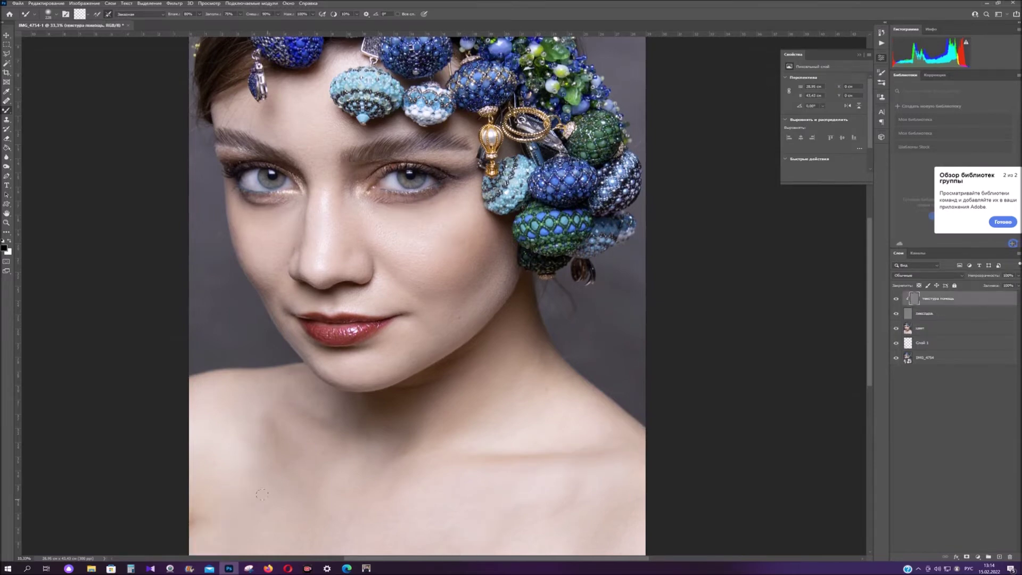
pyautogui.click(8, 119)
pyautogui.rightClick(283, 486)
pyautogui.rightClick(289, 484)
pyautogui.moveTo(329, 335); pyautogui.dragTo(347, 336)
pyautogui.click(254, 464)
pyautogui.moveTo(259, 454); pyautogui.dragTo(262, 437)
pyautogui.keyDown('alt'); pyautogui.click(581, 436); pyautogui.keyUp('alt')
pyautogui.moveTo(584, 447); pyautogui.dragTo(611, 434)
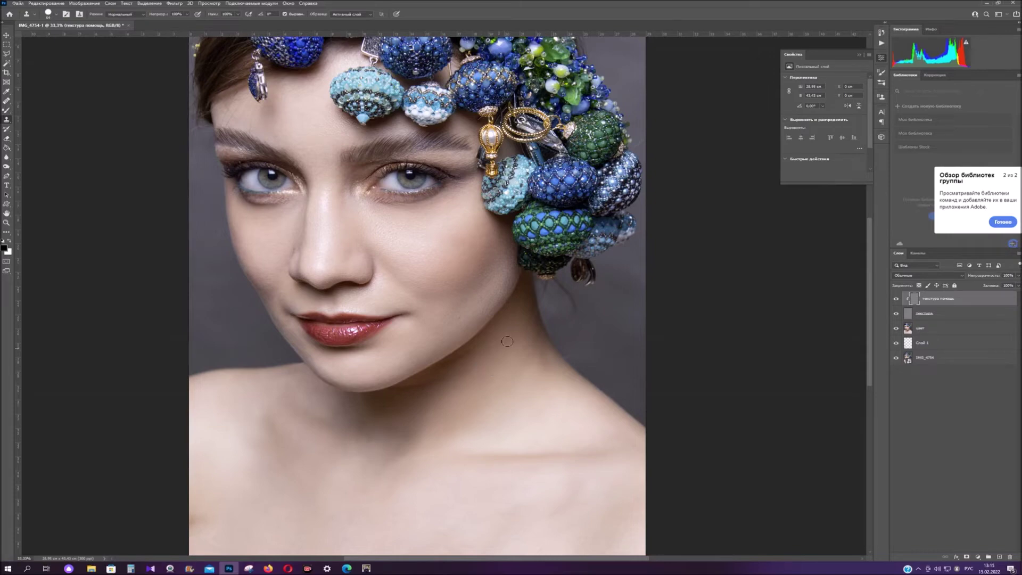
pyautogui.keyDown('alt'); pyautogui.click(294, 375); pyautogui.keyUp('alt')
# Step: Check the cloned skin texture against the original photo by toggling the visibility of all retouching layers
pyautogui.keyDown('alt'); pyautogui.click(896, 361); pyautogui.keyUp('alt')
pyautogui.keyDown('alt'); pyautogui.click(896, 361); pyautogui.keyUp('alt')
pyautogui.keyDown('alt'); pyautogui.click(896, 360); pyautogui.keyUp('alt')
pyautogui.keyDown('alt'); pyautogui.click(896, 361); pyautogui.keyUp('alt')
# Step: Add a new Soft Light layer filled with neutral gray at the top of the layer stack
pyautogui.keyDown('alt'); pyautogui.click(999, 556); pyautogui.keyUp('alt')
pyautogui.click(426, 202)
pyautogui.click(421, 306)
pyautogui.click(397, 212)
pyautogui.click(628, 172)
# Step: Lighten both irises, the lower eyelids and the lips on the цвет layer with the Dodge tool set to midtones
pyautogui.rightClick(6, 167)
pyautogui.click(48, 166)
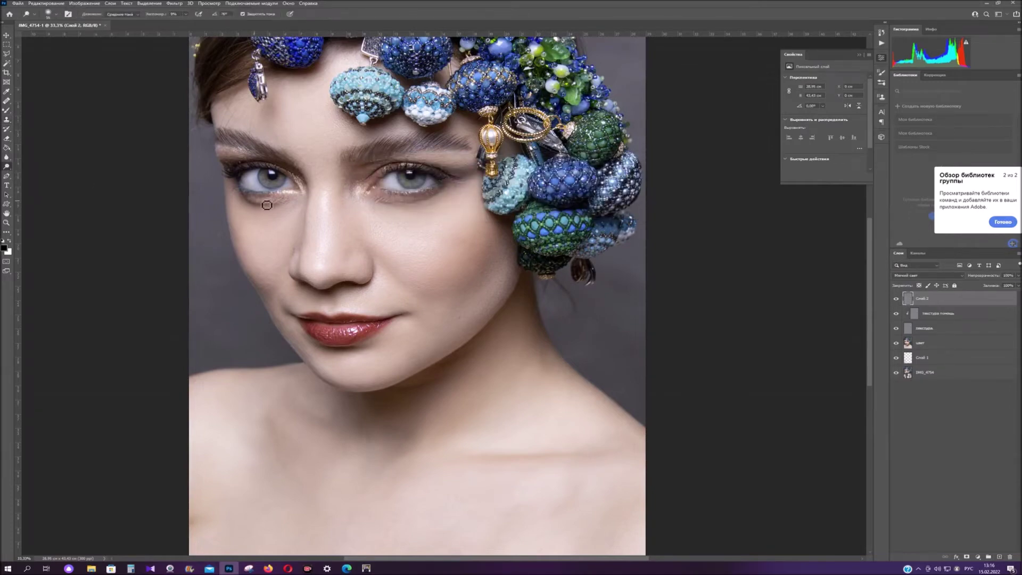
pyautogui.click(908, 348)
pyautogui.rightClick(429, 192)
pyautogui.moveTo(416, 186)
pyautogui.mouseDown()
pyautogui.moveTo(407, 186)
pyautogui.moveTo(420, 184)
pyautogui.mouseUp()
pyautogui.moveTo(266, 184)
pyautogui.mouseDown()
pyautogui.moveTo(282, 184)
pyautogui.moveTo(269, 186)
pyautogui.mouseUp()
pyautogui.moveTo(370, 193); pyautogui.dragTo(430, 193)
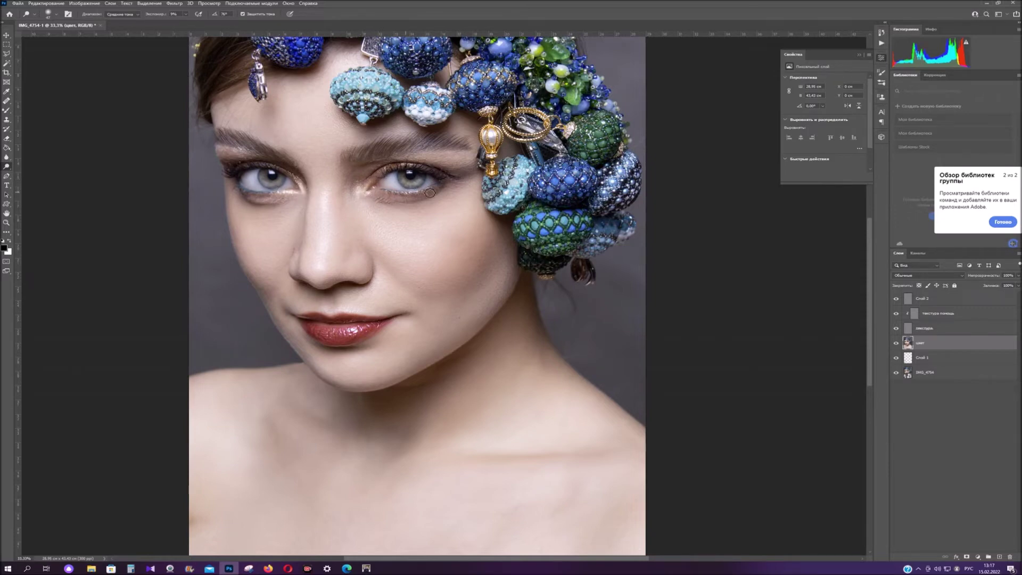
pyautogui.moveTo(354, 339)
pyautogui.mouseDown()
pyautogui.moveTo(328, 335)
pyautogui.moveTo(359, 336)
pyautogui.moveTo(323, 321)
pyautogui.moveTo(354, 334)
pyautogui.moveTo(308, 322)
pyautogui.mouseUp()
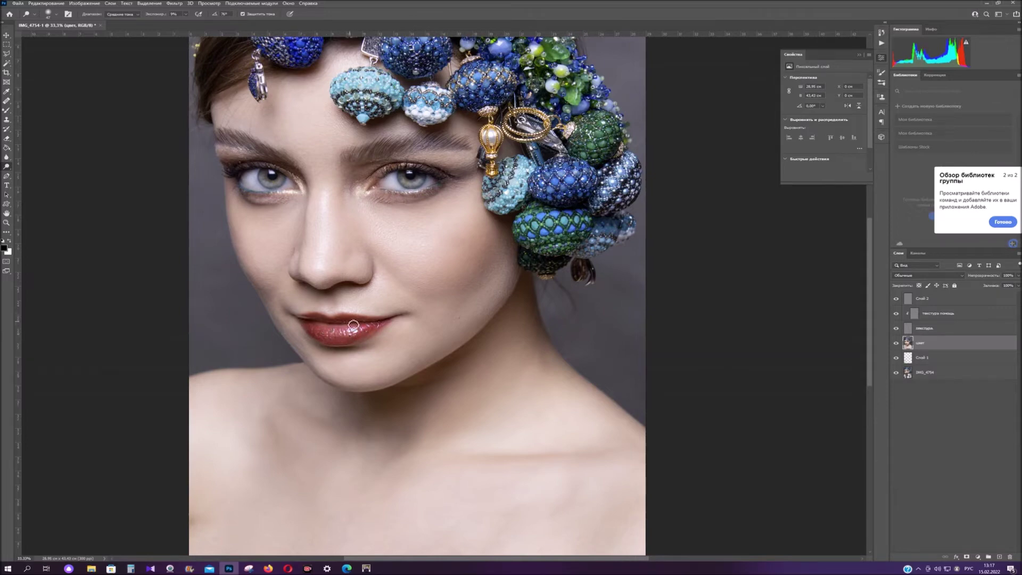
# Step: Return to the gray Soft Light layer and lighten the eyes and lips with a resized Dodge brush
pyautogui.click(910, 329)
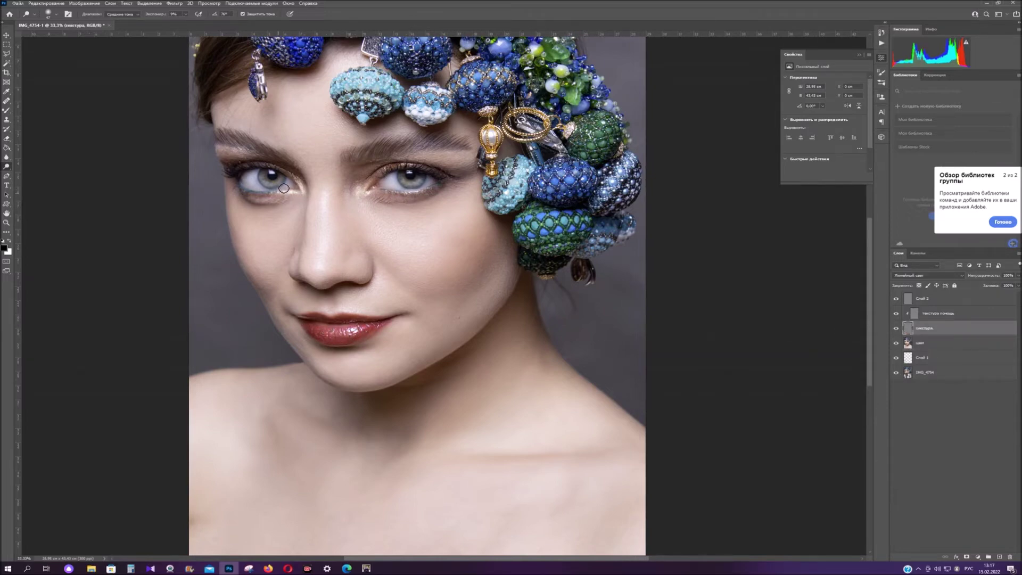
pyautogui.click(901, 314)
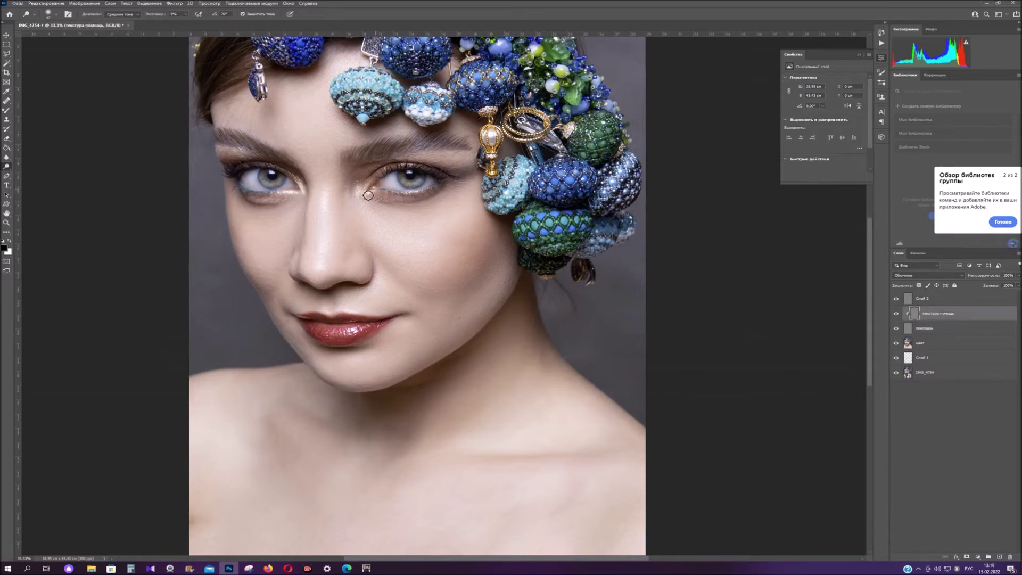
pyautogui.click(913, 299)
pyautogui.rightClick(434, 202)
pyautogui.press('Escape')
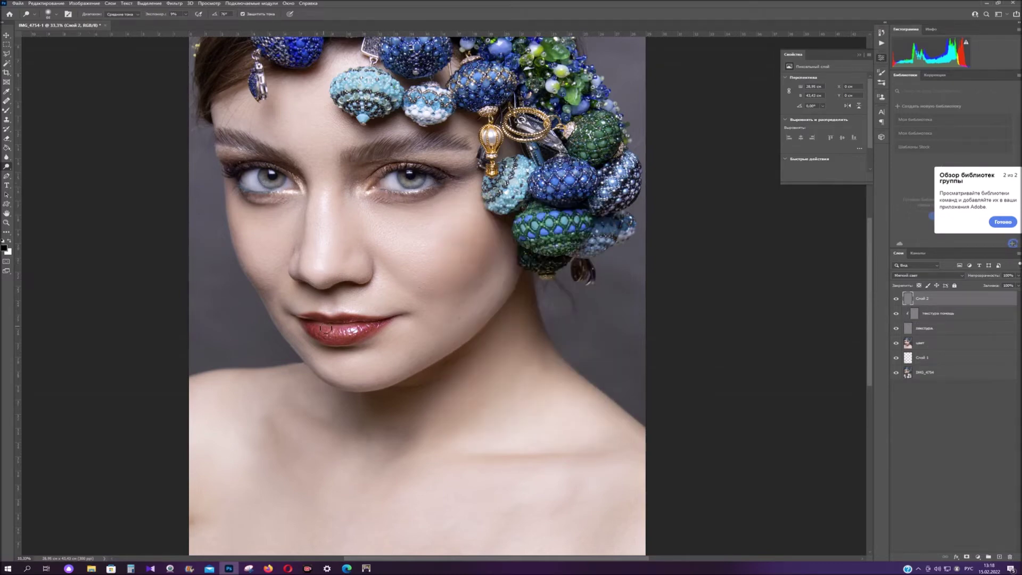
pyautogui.rightClick(423, 301)
pyautogui.press('Escape')
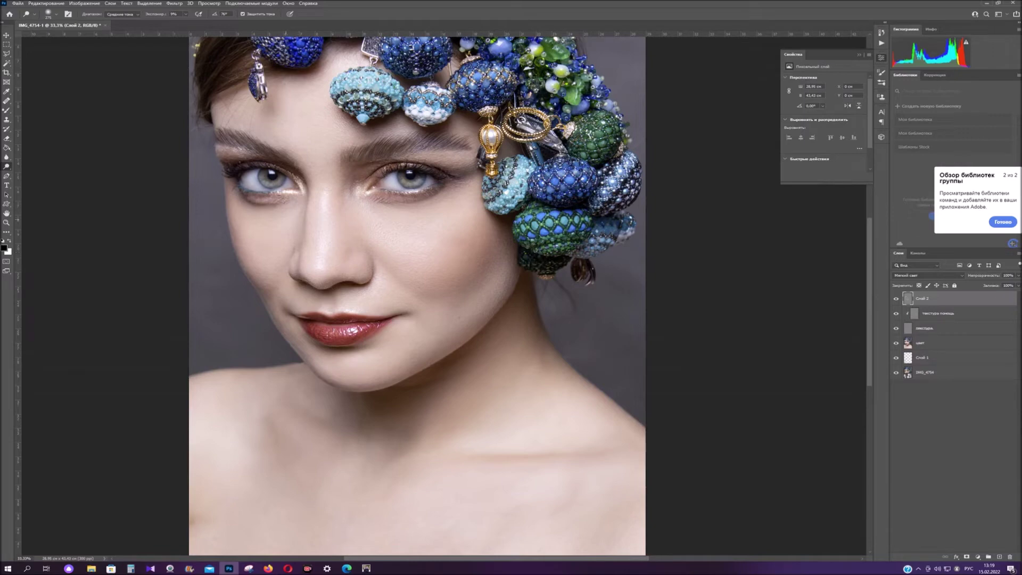
# Step: Adjust the Dodge brush size and brighten the skin under both eyes and around the cheek on the Soft Light layer
pyautogui.rightClick(277, 215)
pyautogui.click(287, 207)
pyautogui.rightClick(409, 214)
pyautogui.click(375, 206)
pyautogui.rightClick(413, 347)
pyautogui.click(497, 335)
# Step: Darken the facial contours, jawline and neck shadows on the Soft Light layer with the Burn tool at varying brush sizes
pyautogui.rightClick(5, 167)
pyautogui.click(40, 174)
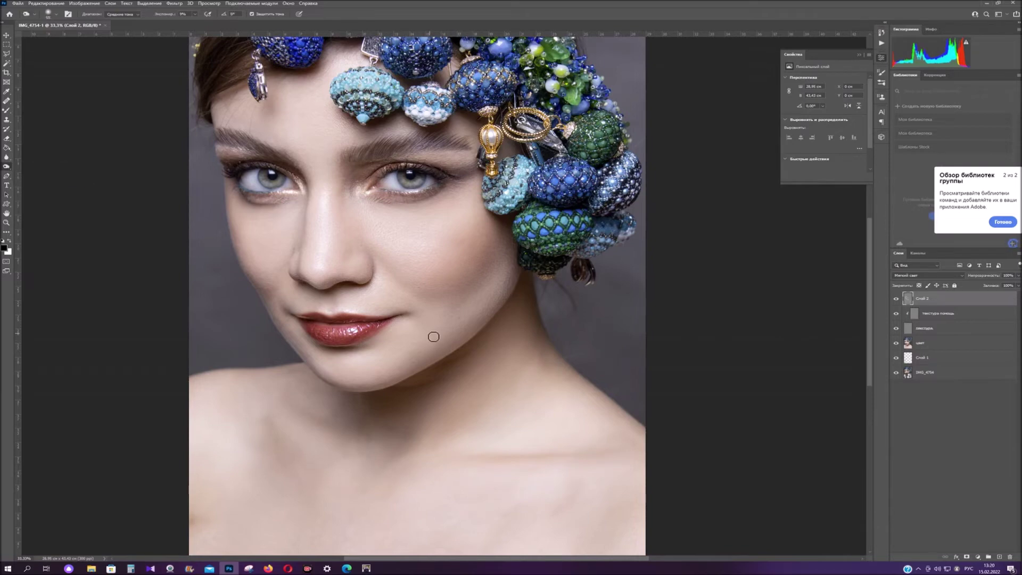
pyautogui.rightClick(400, 196)
pyautogui.click(470, 217)
pyautogui.rightClick(280, 170)
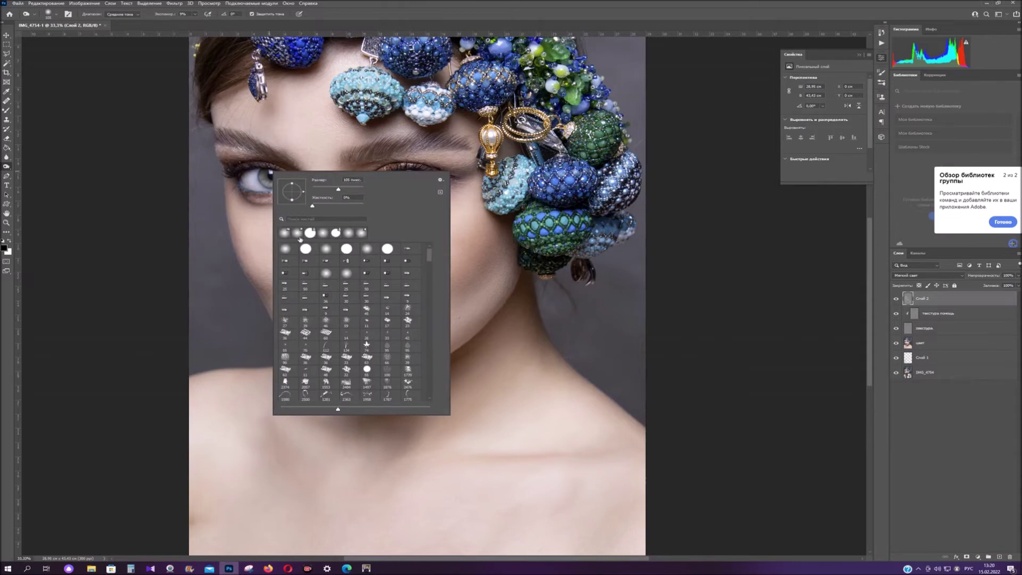
pyautogui.click(229, 172)
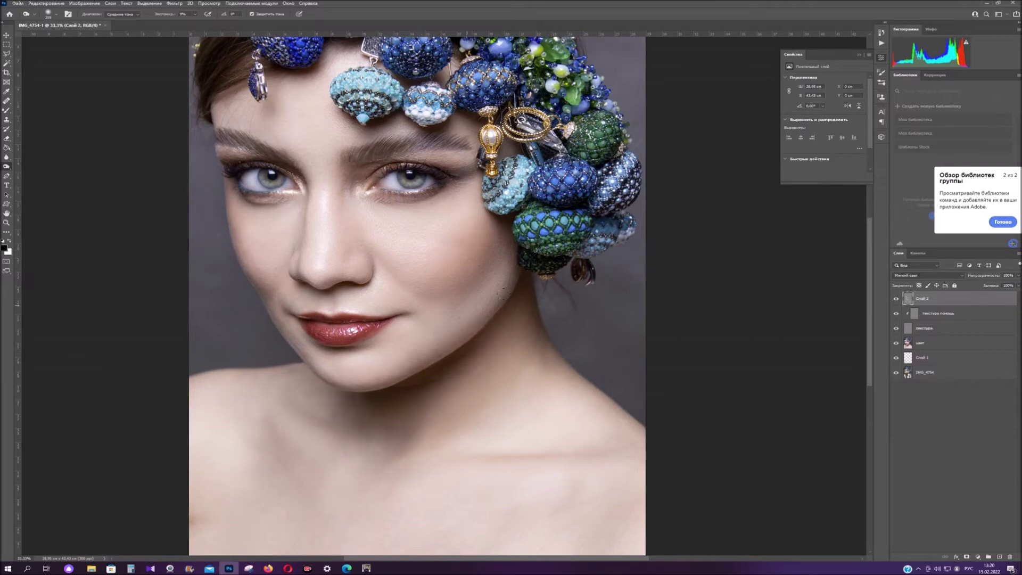
pyautogui.rightClick(479, 318)
pyautogui.press('Return')
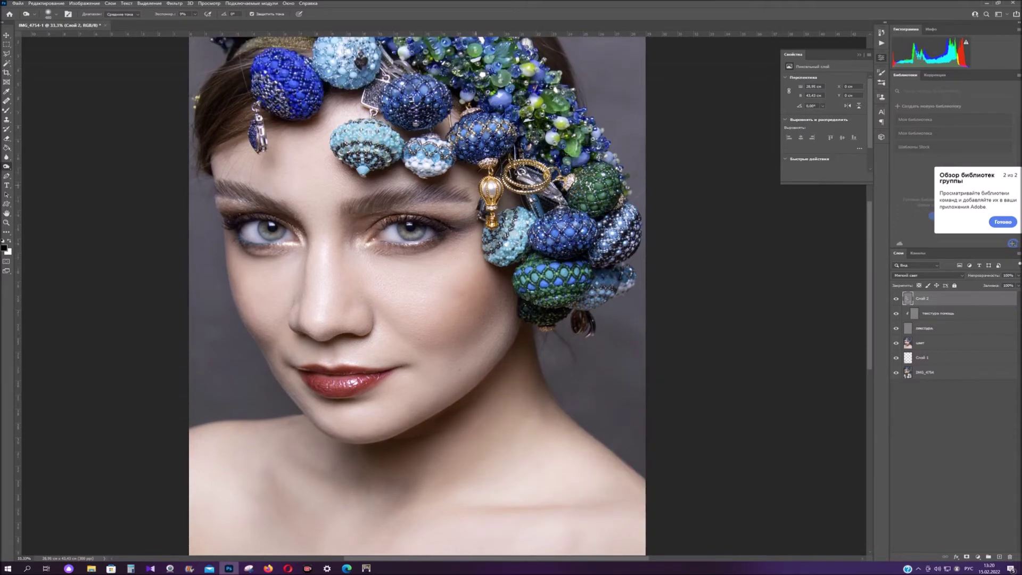
pyautogui.scroll(-4, 496, 437)
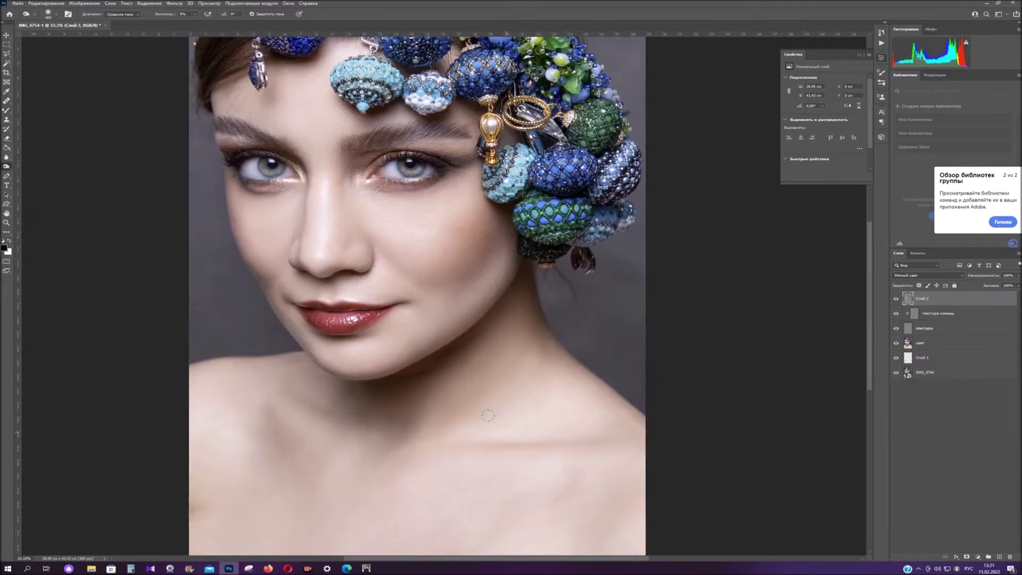
# Step: Compare the dodged and burned portrait with the original photo at a smaller zoom
pyautogui.press('z')
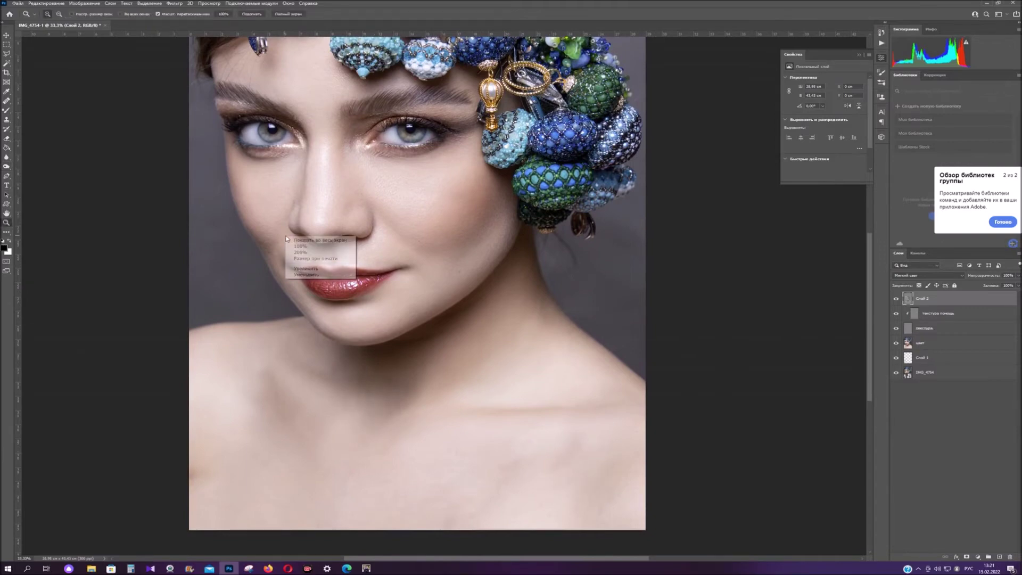
pyautogui.moveTo(578, 271); pyautogui.dragTo(563, 269)
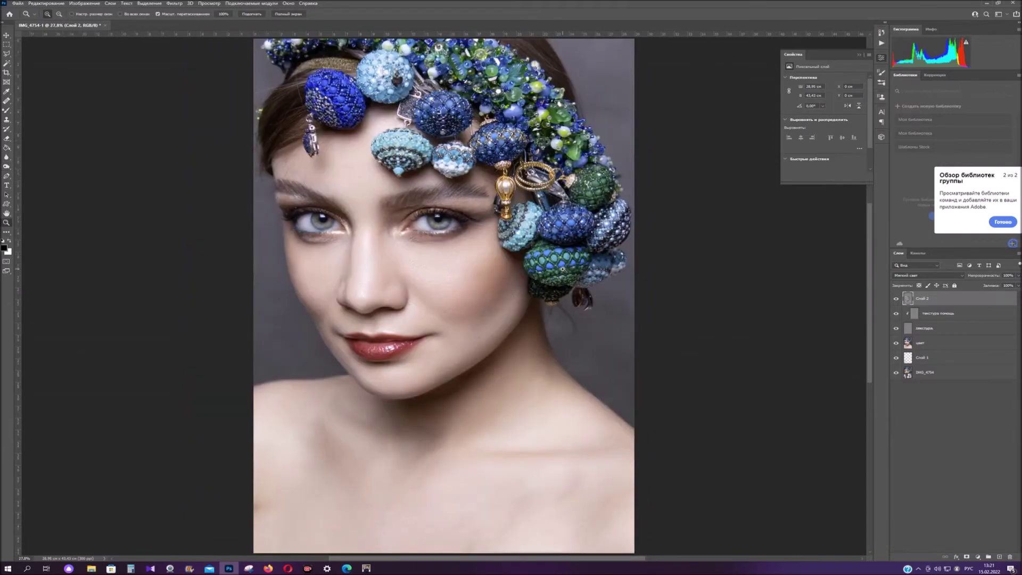
pyautogui.keyDown('alt'); pyautogui.click(896, 373); pyautogui.keyUp('alt')
pyautogui.keyDown('alt'); pyautogui.click(896, 373); pyautogui.keyUp('alt')
pyautogui.keyDown('alt'); pyautogui.click(896, 373); pyautogui.keyUp('alt')
pyautogui.keyDown('alt'); pyautogui.click(897, 373); pyautogui.keyUp('alt')
pyautogui.keyDown('alt'); pyautogui.click(897, 373); pyautogui.keyUp('alt')
pyautogui.keyDown('alt'); pyautogui.click(896, 373); pyautogui.keyUp('alt')
pyautogui.keyDown('alt'); pyautogui.click(896, 373); pyautogui.keyUp('alt')
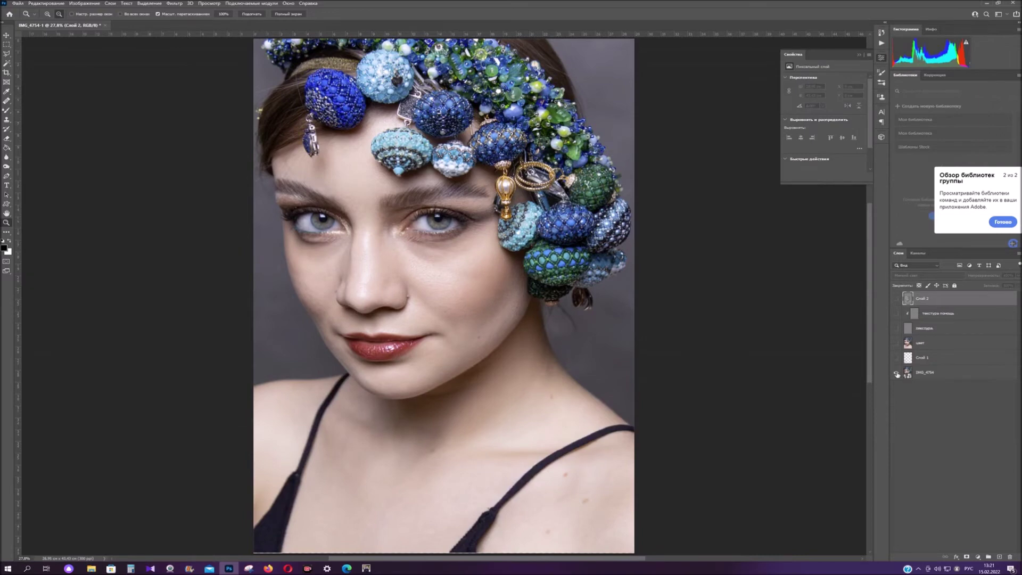
pyautogui.keyDown('alt'); pyautogui.click(896, 373); pyautogui.keyUp('alt')
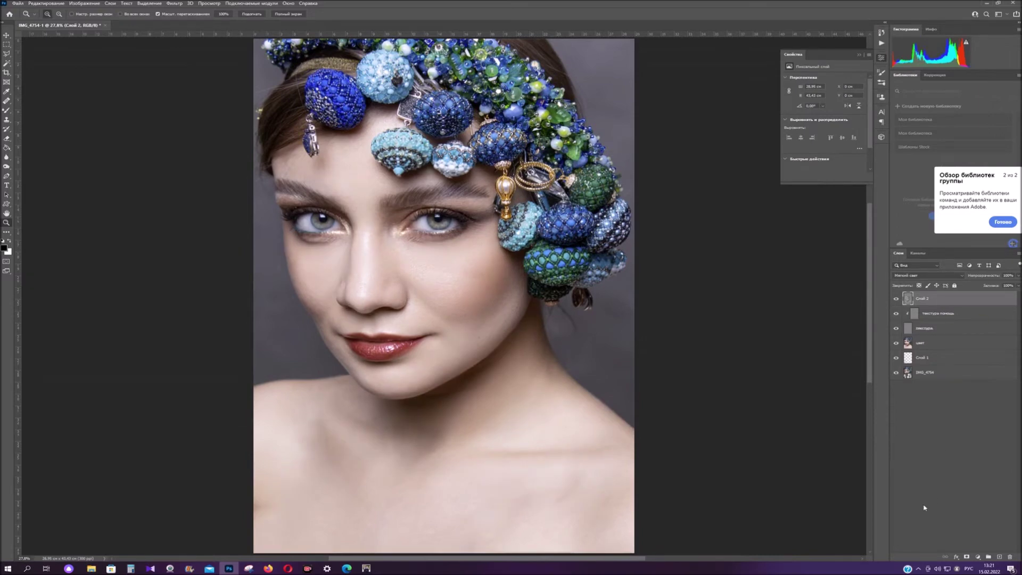
# Step: Merge all visible layers into a new layer at the top of the stack
pyautogui.click(978, 556)
pyautogui.press('Escape')
pyautogui.hotkey('ctrl', 'shift', 'alt', 'e')
# Step: Select the gray background on both sides of the model with the Magic Wand
pyautogui.click(8, 64)
pyautogui.click(266, 59)
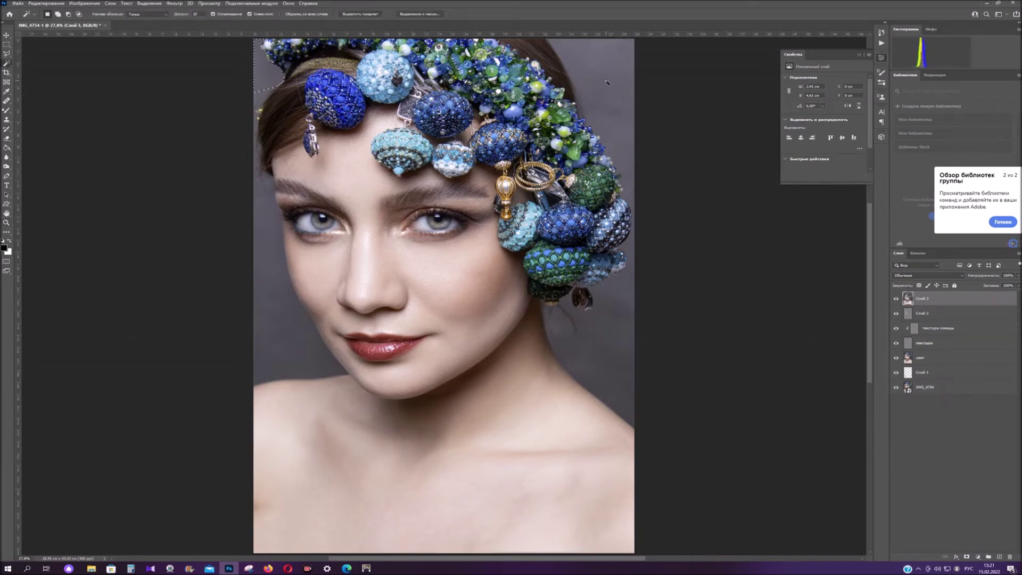
pyautogui.keyDown('shift'); pyautogui.click(608, 85); pyautogui.keyUp('shift')
pyautogui.keyDown('shift'); pyautogui.click(598, 325); pyautogui.keyUp('shift')
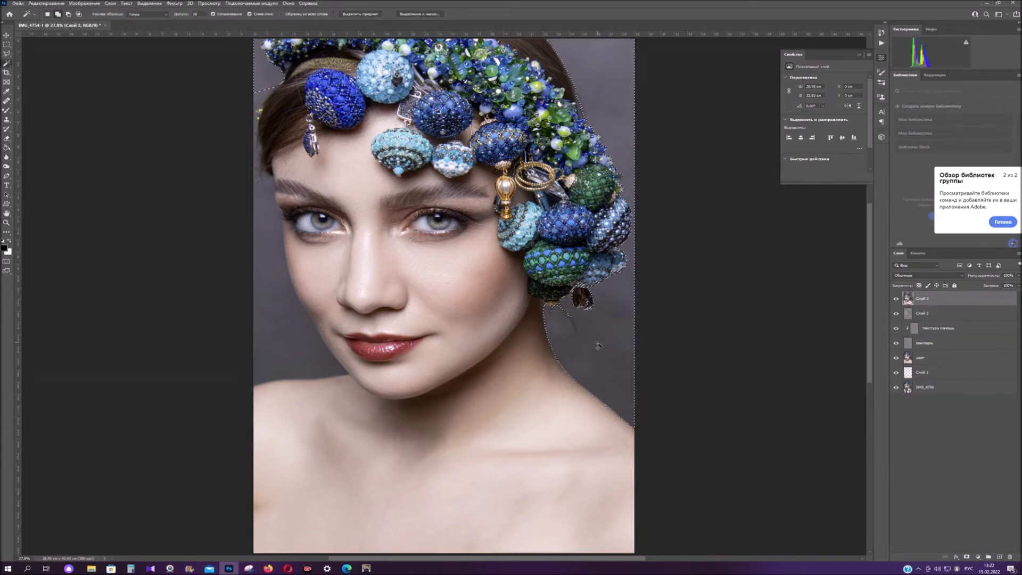
pyautogui.click(261, 159)
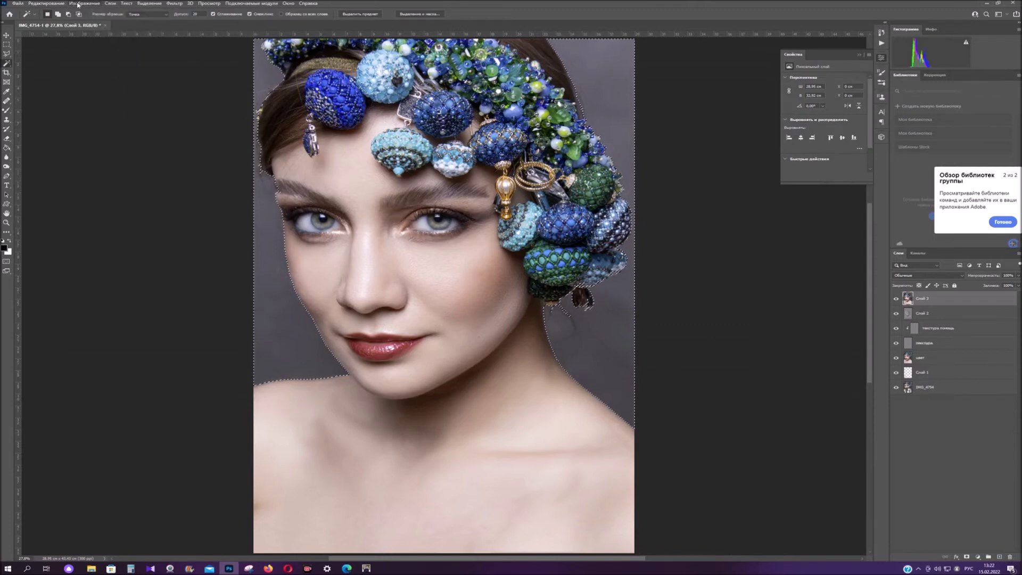
# Step: Try to contract the background selection, then undo the contraction
pyautogui.click(149, 3)
pyautogui.moveTo(186, 111)
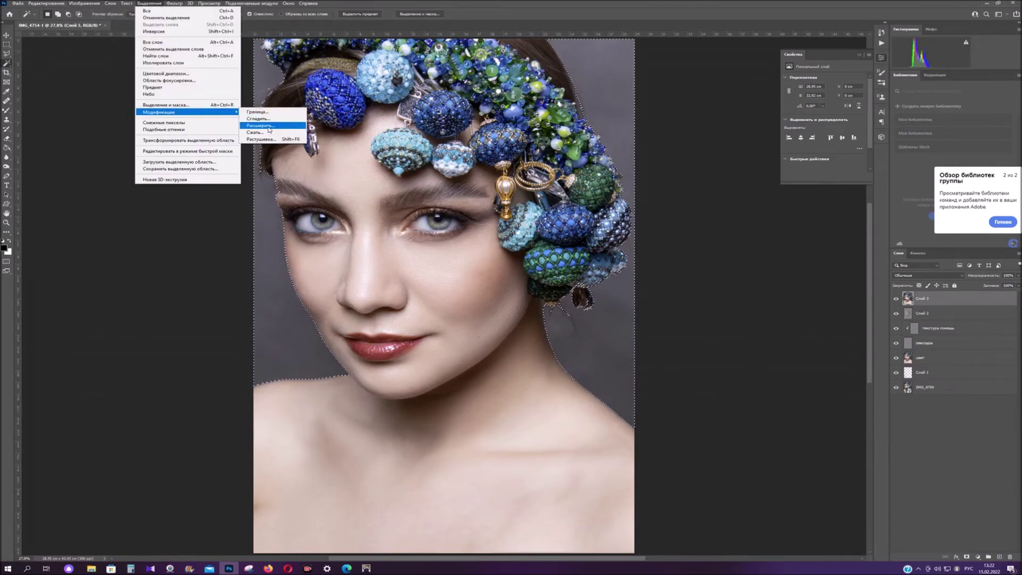
pyautogui.click(255, 132)
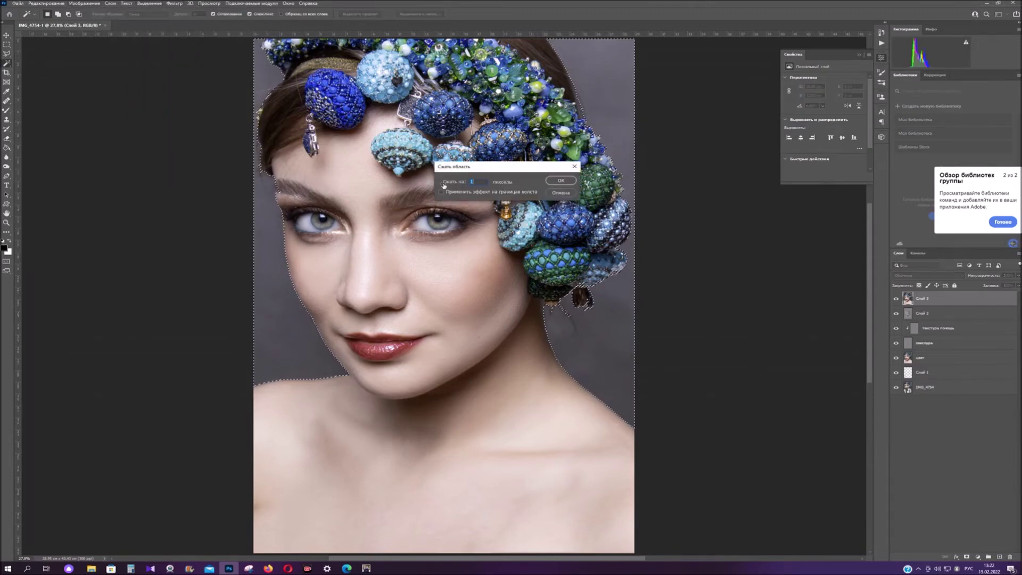
pyautogui.click(559, 181)
pyautogui.click(31, 3)
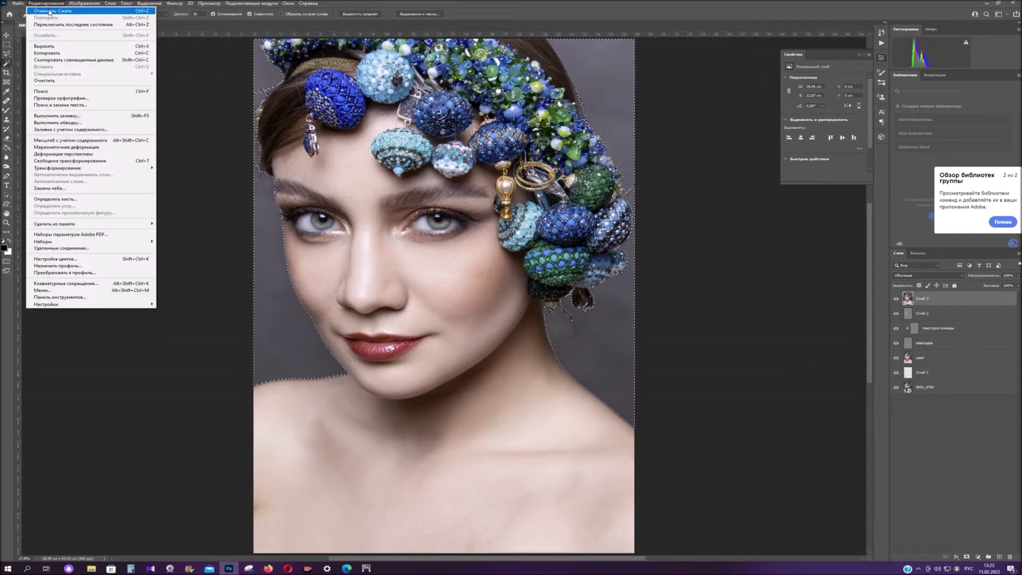
# Step: Expand the background selection outward to meet the edges of the model and headpiece
pyautogui.moveTo(150, 4)
pyautogui.moveTo(195, 112)
pyautogui.click(258, 126)
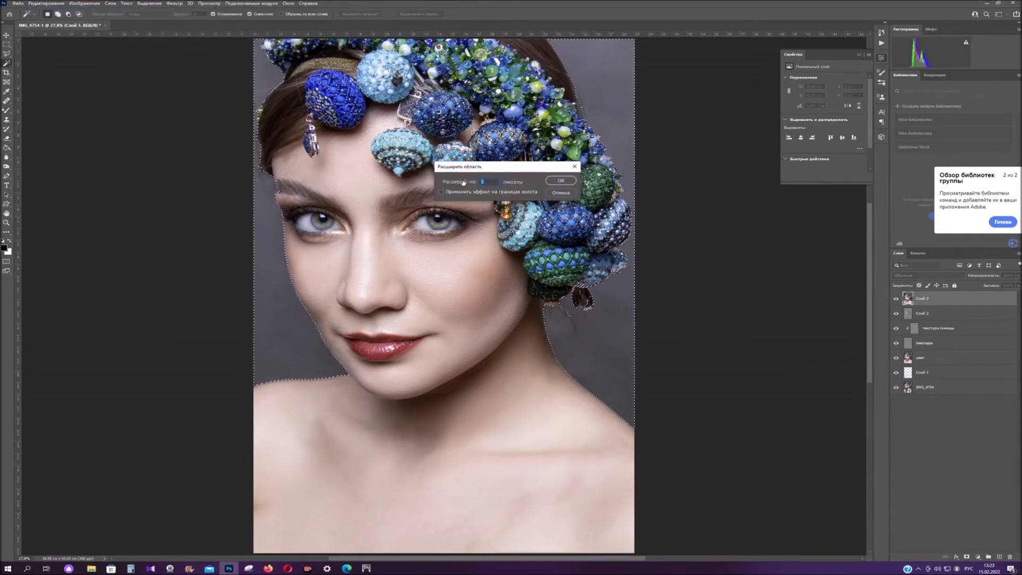
pyautogui.click(560, 181)
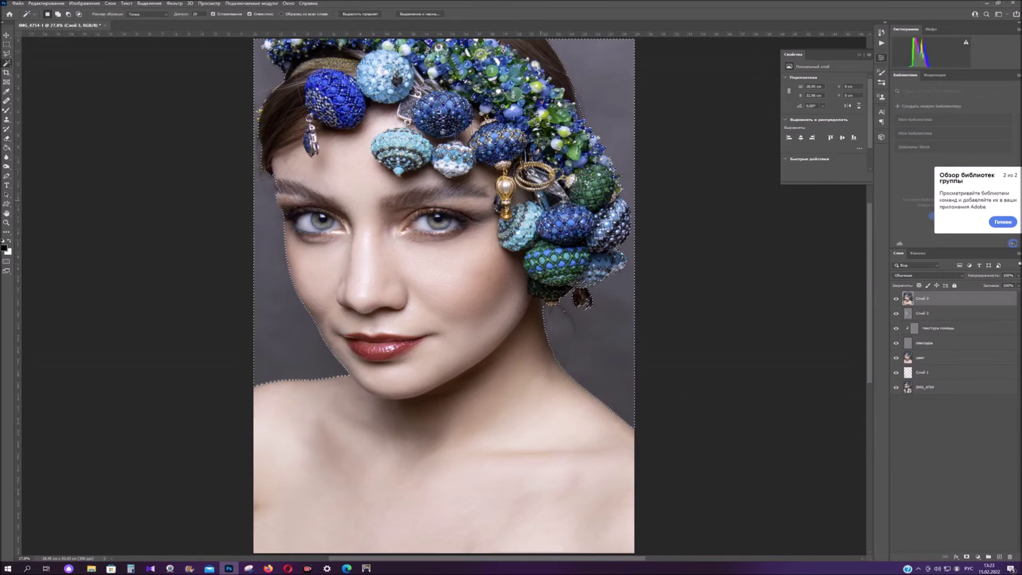
pyautogui.click(149, 3)
pyautogui.moveTo(194, 113)
pyautogui.click(259, 126)
pyautogui.click(561, 181)
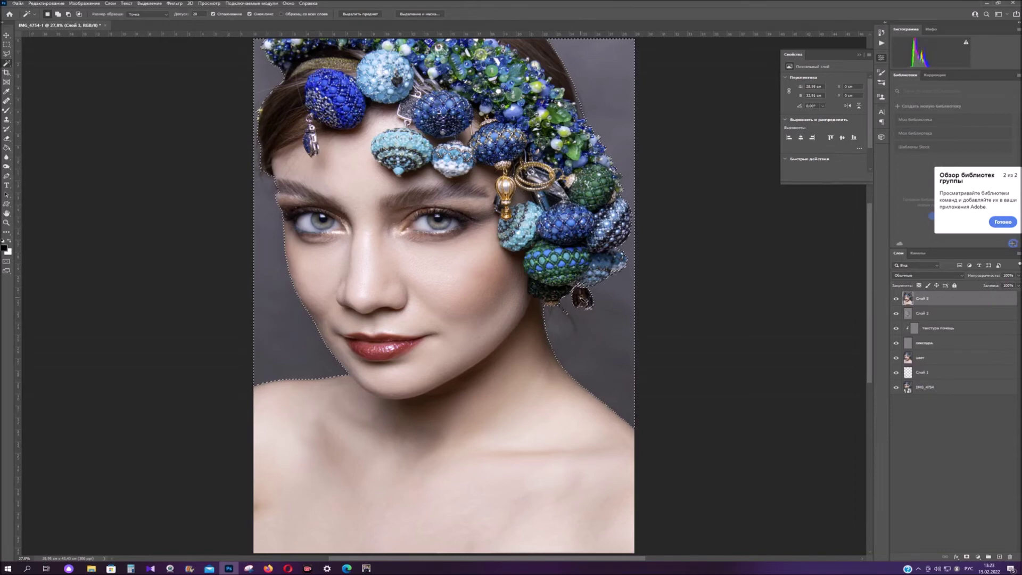
# Step: Try to subtract the area around the dangling pendant with the Quick Selection tool, undo it, and switch to adding
pyautogui.rightClick(7, 62)
pyautogui.click(37, 71)
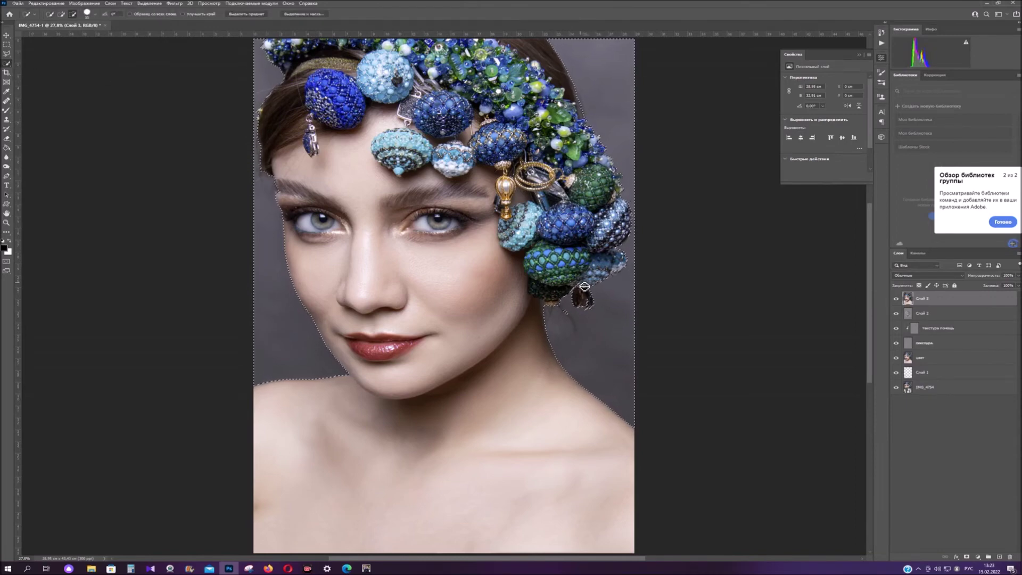
pyautogui.click(47, 3)
pyautogui.click(62, 11)
pyautogui.click(61, 14)
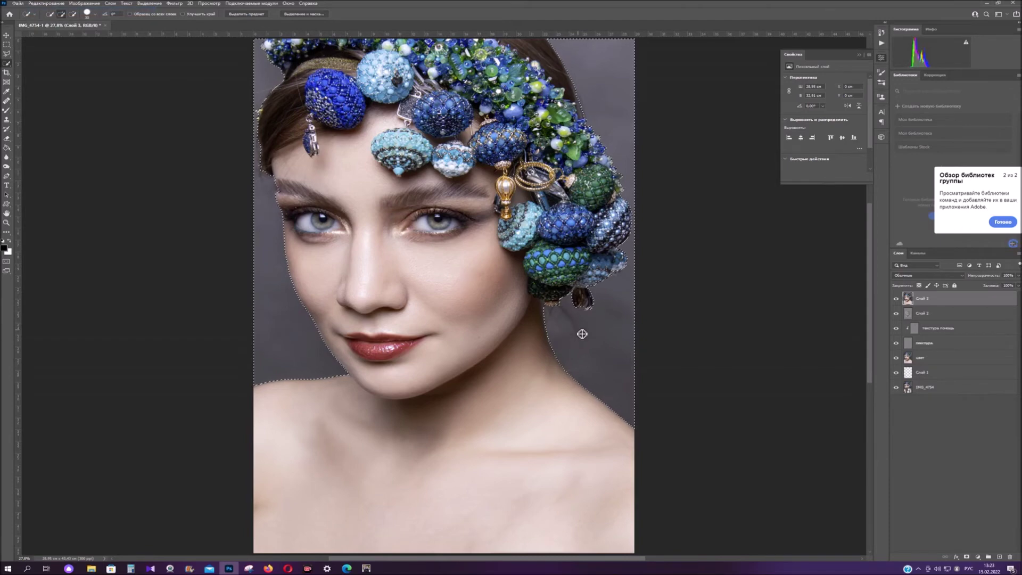
# Step: Copy the selected background to a new layer
pyautogui.click(6, 36)
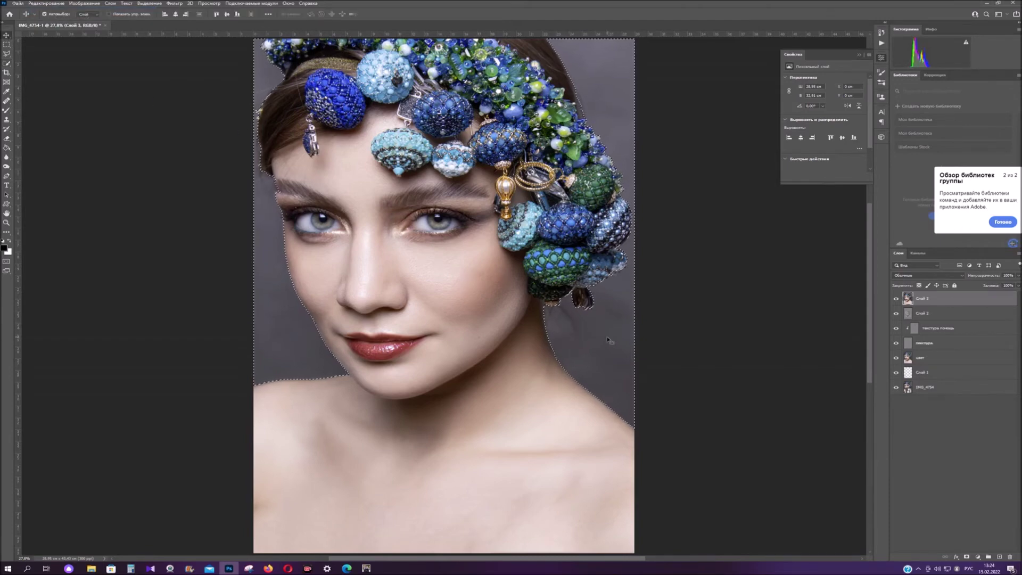
pyautogui.click(8, 67)
pyautogui.rightClick(601, 326)
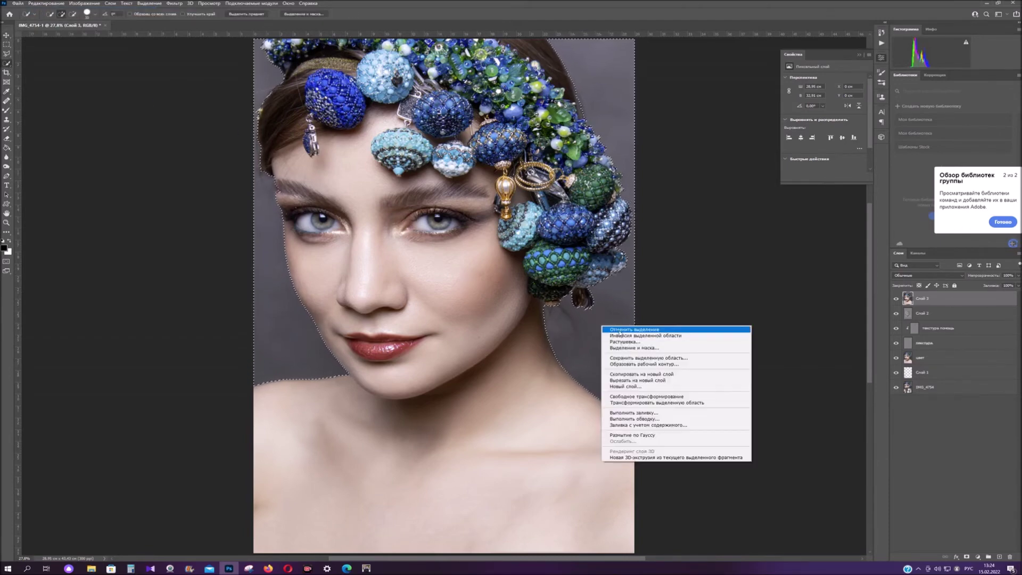
pyautogui.click(642, 374)
# Step: Load the copied background layer as a selection and apply a Gaussian Blur with a radius of about 58 pixels
pyautogui.keyDown('alt'); pyautogui.click(905, 301); pyautogui.keyUp('alt')
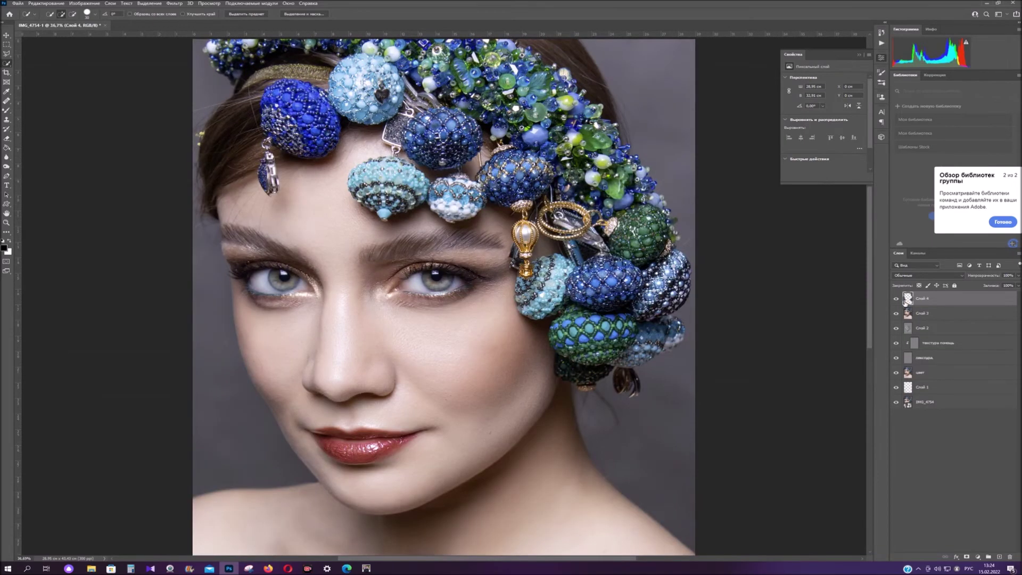
pyautogui.keyDown('ctrl'); pyautogui.click(907, 301); pyautogui.keyUp('ctrl')
pyautogui.click(174, 4)
pyautogui.moveTo(203, 121)
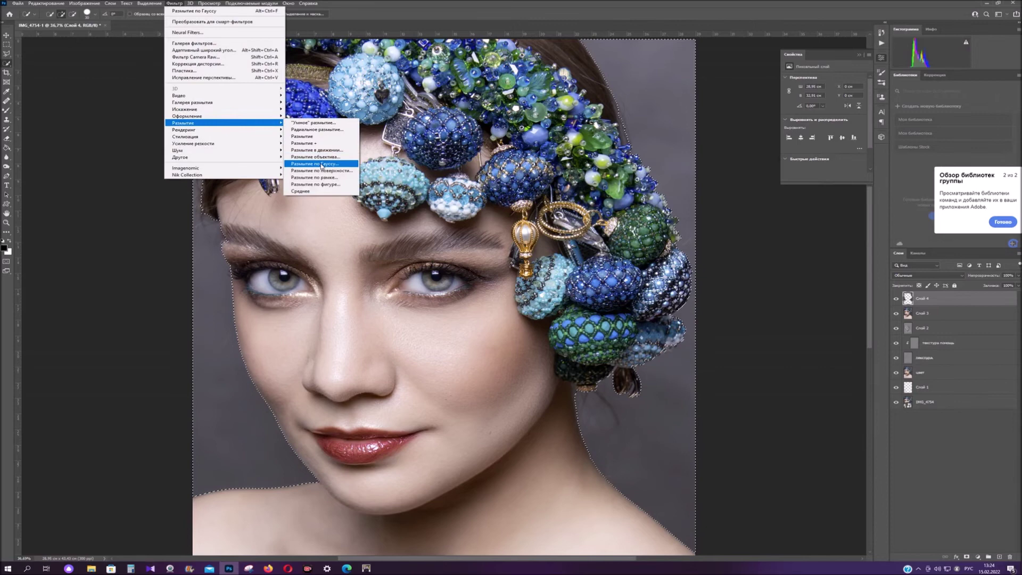
pyautogui.click(320, 168)
pyautogui.moveTo(682, 260); pyautogui.dragTo(680, 262)
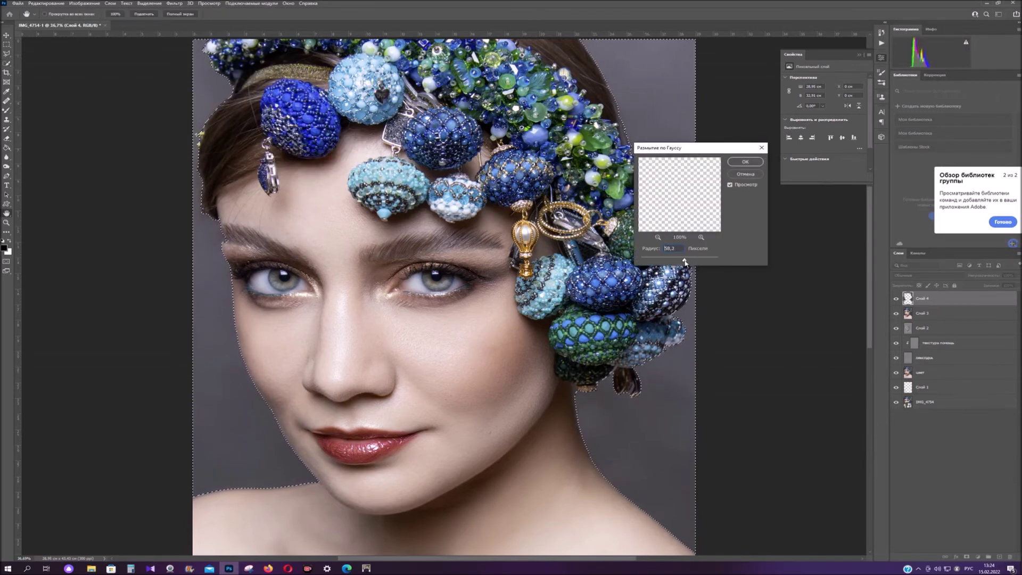
pyautogui.click(745, 161)
# Step: Apply Dust & Scratches to the copied background with a radius of about 84 pixels and a threshold of 0
pyautogui.click(174, 4)
pyautogui.moveTo(261, 149)
pyautogui.click(309, 166)
pyautogui.moveTo(448, 245); pyautogui.dragTo(478, 247)
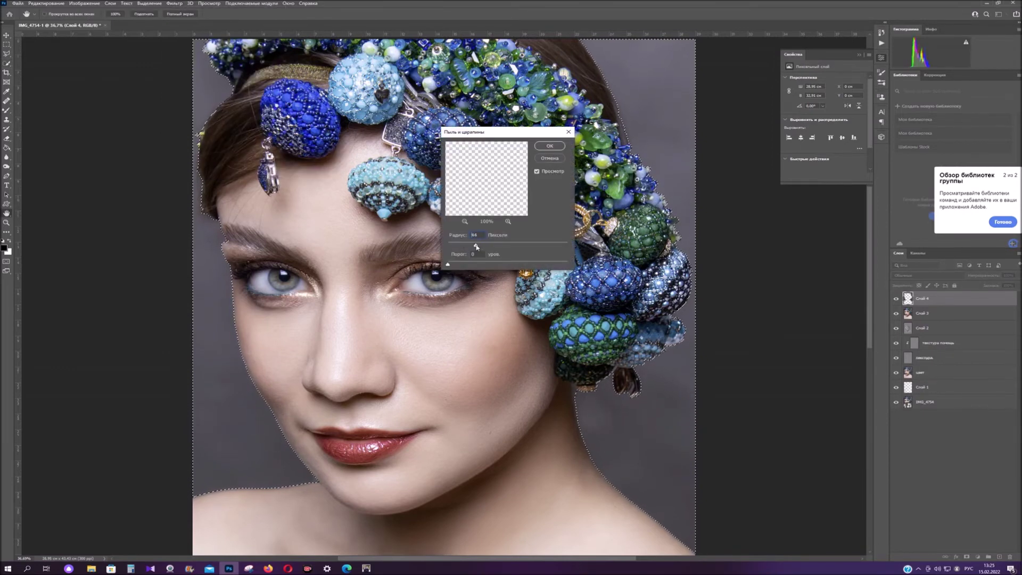
pyautogui.click(549, 146)
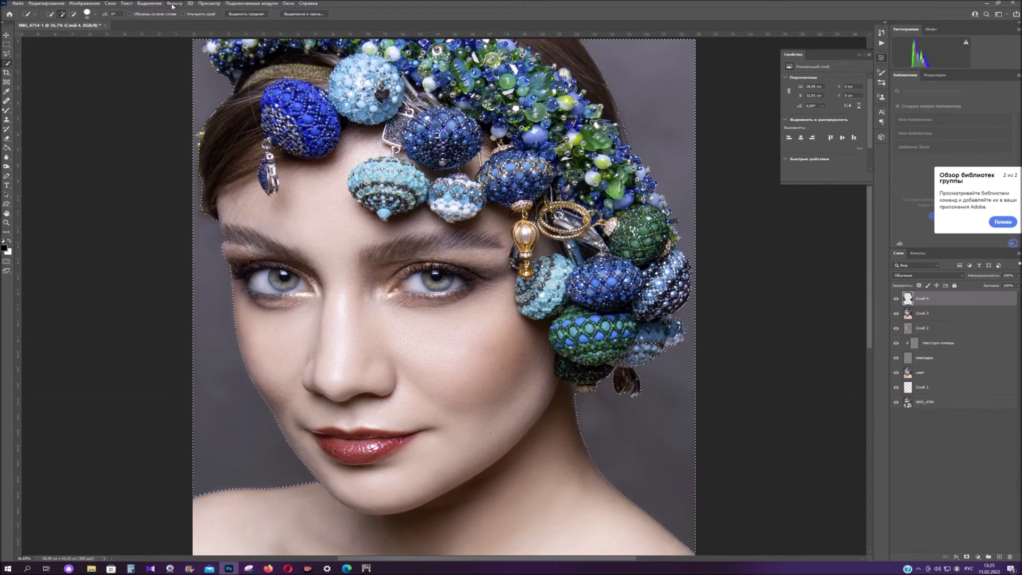
# Step: Apply a stronger Gaussian Blur to the selected background, with a radius of about 121 pixels
pyautogui.click(175, 4)
pyautogui.moveTo(261, 121)
pyautogui.click(309, 162)
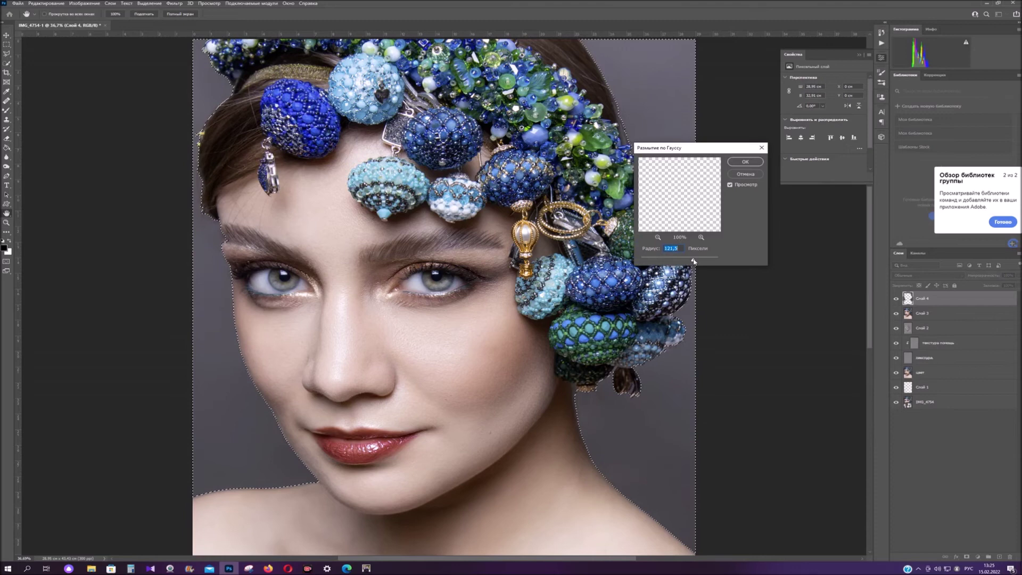
pyautogui.click(745, 161)
# Step: Add about 1% monochromatic Gaussian noise to the blurred background
pyautogui.click(174, 4)
pyautogui.moveTo(206, 144)
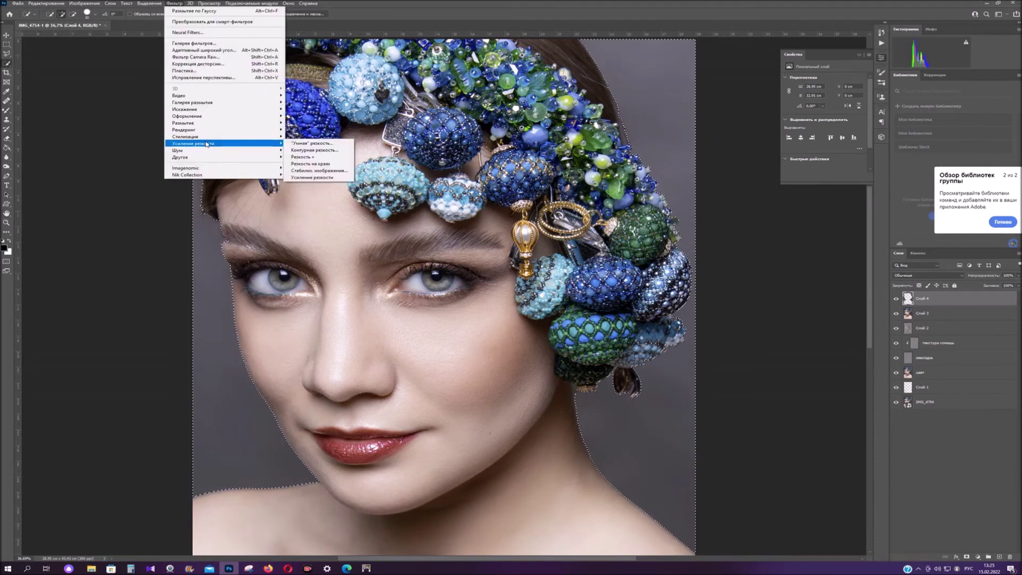
pyautogui.click(312, 150)
pyautogui.moveTo(453, 240); pyautogui.dragTo(448, 239)
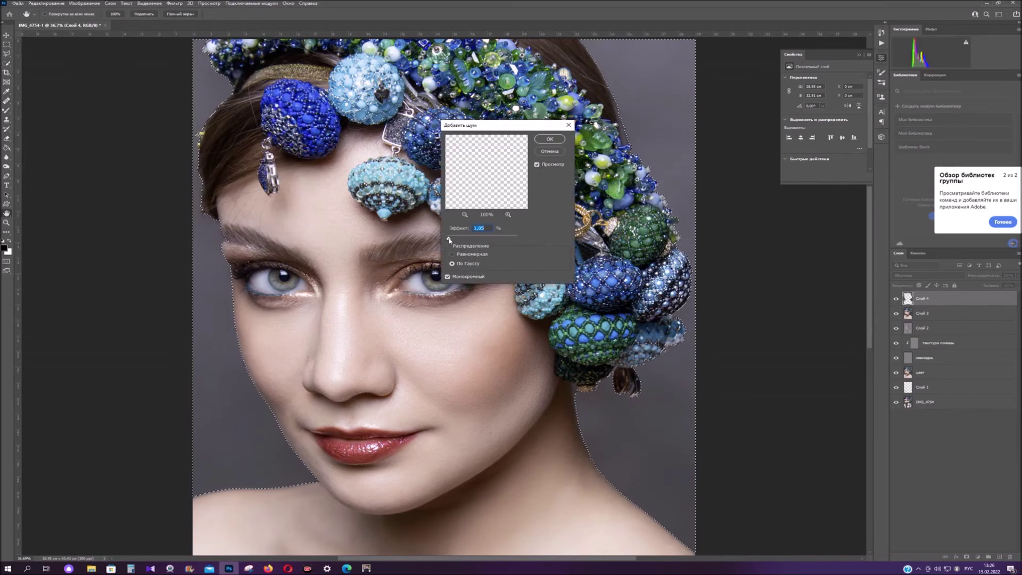
pyautogui.click(550, 139)
# Step: Clear the selection and erase the background layer's overlap along the face edge beside the outer eyebrow
pyautogui.click(149, 4)
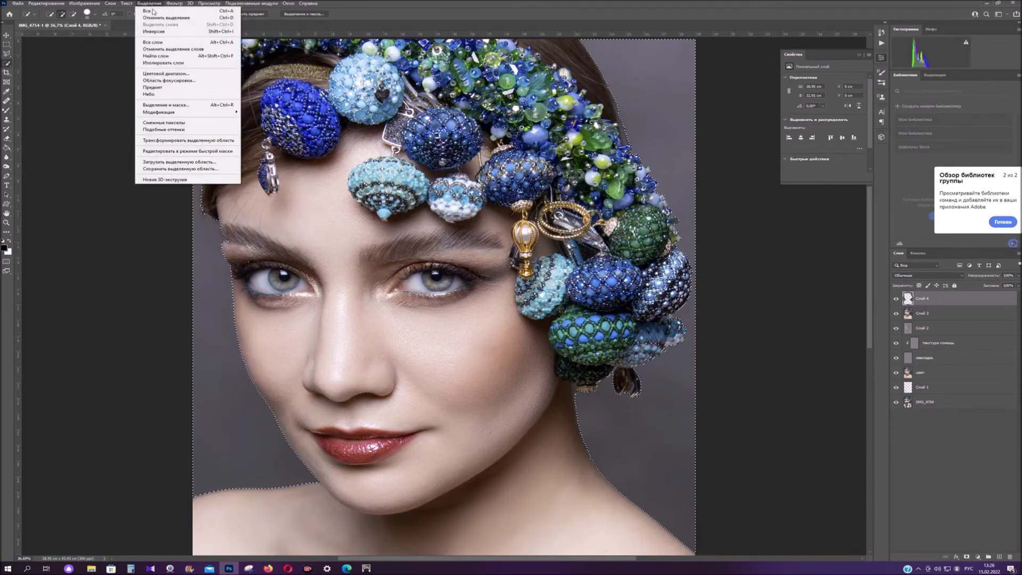
pyautogui.click(163, 17)
pyautogui.press('e')
pyautogui.rightClick(253, 230)
pyautogui.click(308, 248)
pyautogui.moveTo(228, 238)
pyautogui.mouseDown()
pyautogui.moveTo(225, 227)
pyautogui.moveTo(230, 248)
pyautogui.mouseUp()
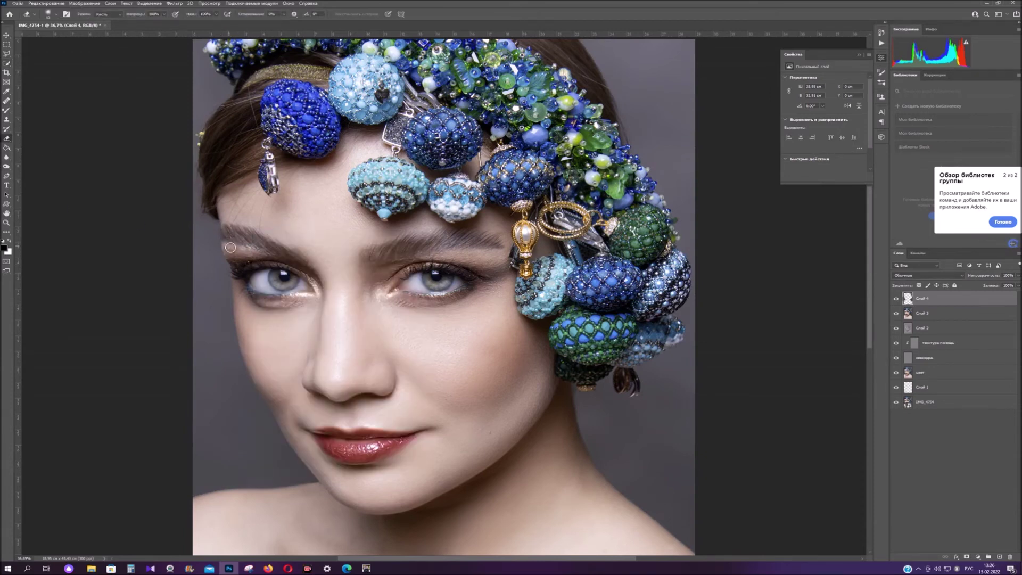
pyautogui.rightClick(241, 227)
pyautogui.press('Escape')
# Step: Examine the whole portrait by comparing the retouched version with the original image layer
pyautogui.click(6, 223)
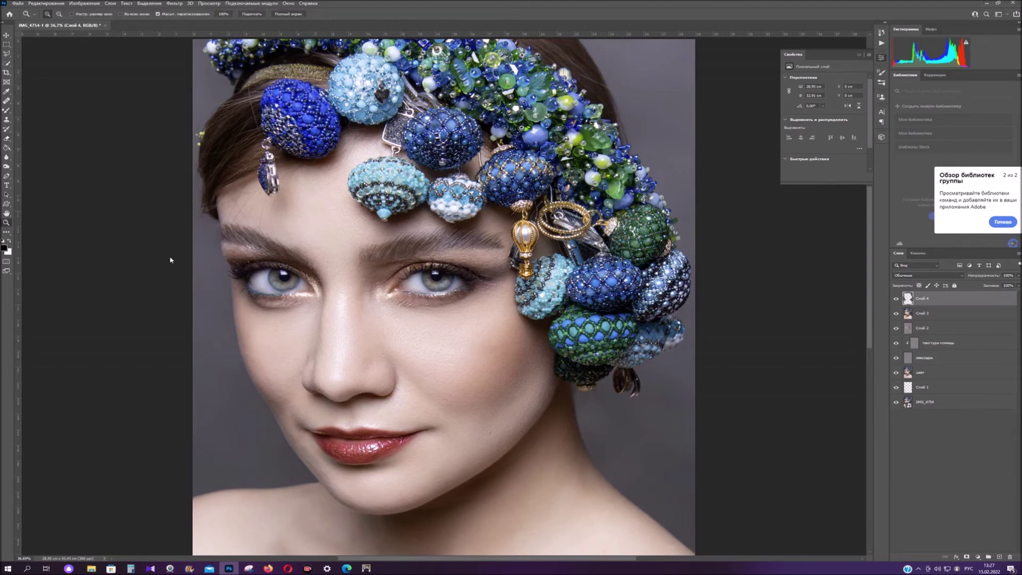
pyautogui.moveTo(524, 318); pyautogui.dragTo(500, 318)
pyautogui.keyDown('alt'); pyautogui.click(896, 403); pyautogui.keyUp('alt')
pyautogui.keyDown('alt'); pyautogui.click(896, 403); pyautogui.keyUp('alt')
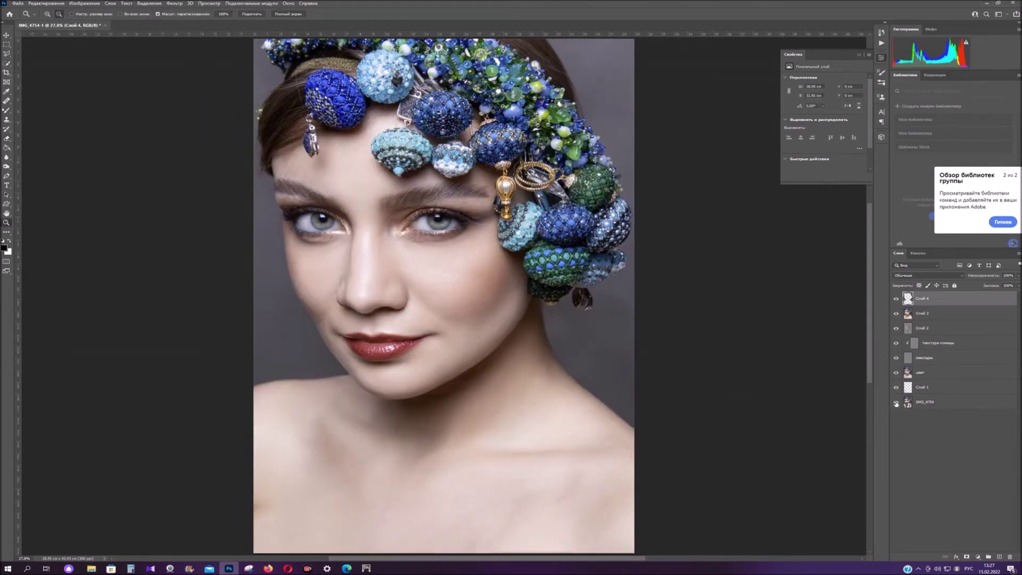
pyautogui.click(1006, 496)
pyautogui.keyDown('alt'); pyautogui.click(896, 403); pyautogui.keyUp('alt')
pyautogui.keyDown('alt'); pyautogui.click(896, 403); pyautogui.keyUp('alt')
pyautogui.keyDown('alt'); pyautogui.click(896, 403); pyautogui.keyUp('alt')
pyautogui.keyDown('alt'); pyautogui.click(896, 403); pyautogui.keyUp('alt')
# Step: Adjust the background layer with Hue/Saturation, setting hue to -32 and saturation to about +49
pyautogui.click(84, 3)
pyautogui.moveTo(159, 21)
pyautogui.click(236, 59)
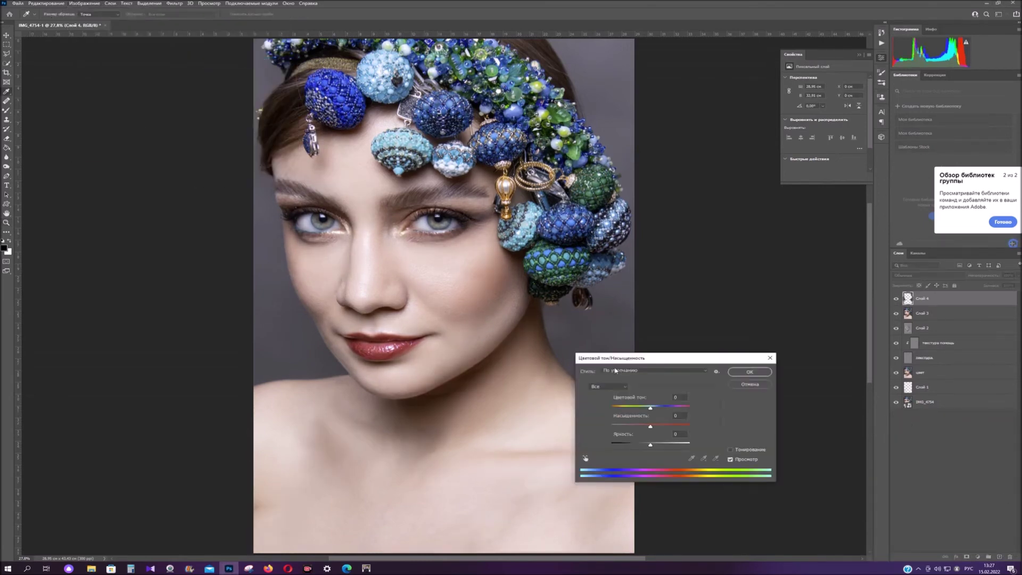
pyautogui.moveTo(650, 408); pyautogui.dragTo(671, 432)
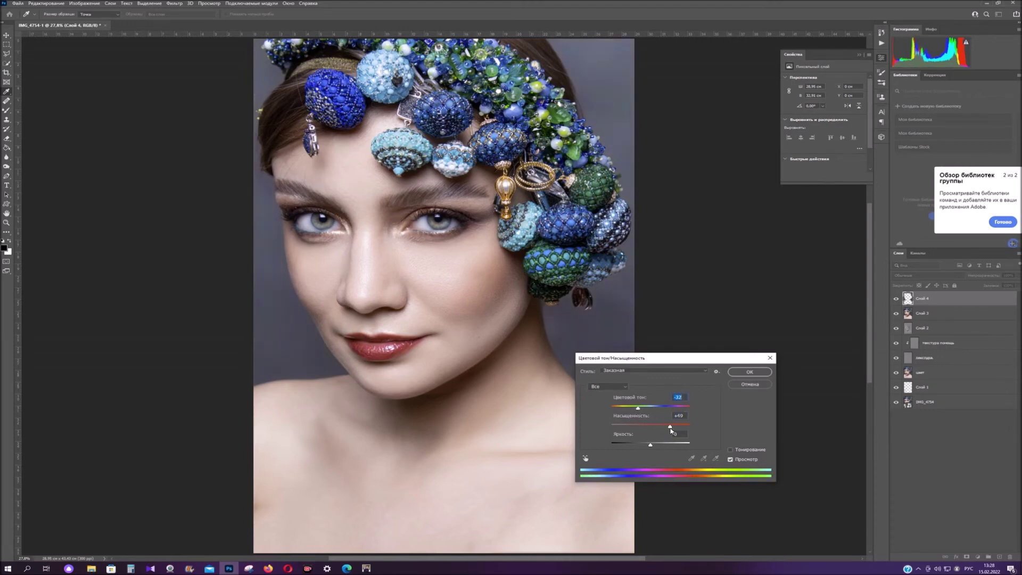
pyautogui.press('Return')
# Step: Compare the recoloured background with the original image at full view
pyautogui.press('z')
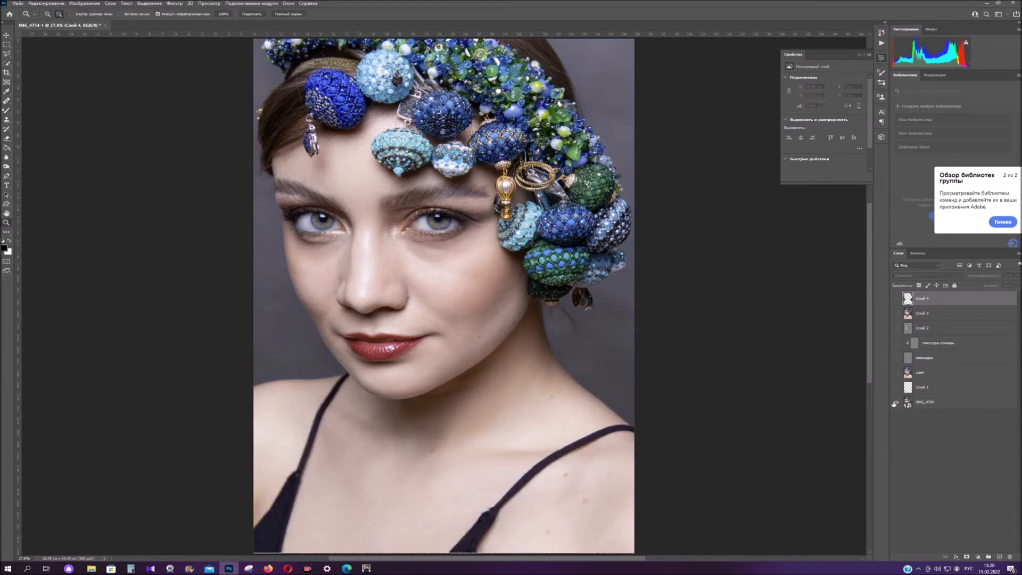
pyautogui.rightClick(474, 295)
pyautogui.click(497, 299)
pyautogui.moveTo(255, 218); pyautogui.dragTo(367, 255)
pyautogui.rightClick(379, 262)
pyautogui.click(405, 267)
pyautogui.keyDown('alt'); pyautogui.click(896, 403); pyautogui.keyUp('alt')
pyautogui.keyDown('alt'); pyautogui.click(897, 403); pyautogui.keyUp('alt')
# Step: Load the background layer as a selection and blend its uneven tones with a Mixer Brush of about 448 pixels
pyautogui.scroll(3, 233, 458)
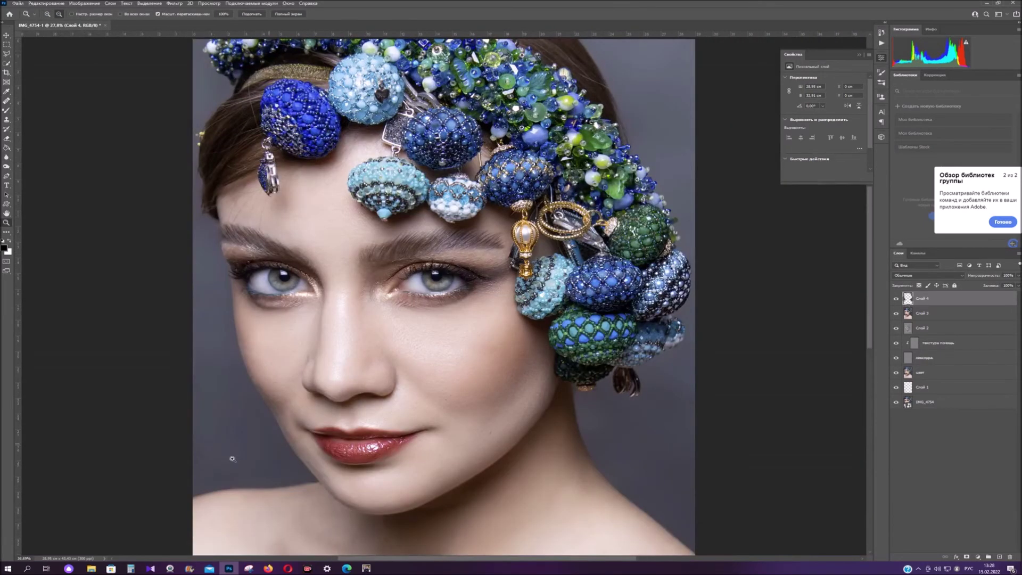
pyautogui.moveTo(870, 304); pyautogui.dragTo(871, 310)
pyautogui.keyDown('ctrl'); pyautogui.click(907, 298); pyautogui.keyUp('ctrl')
pyautogui.press('b')
pyautogui.rightClick(226, 417)
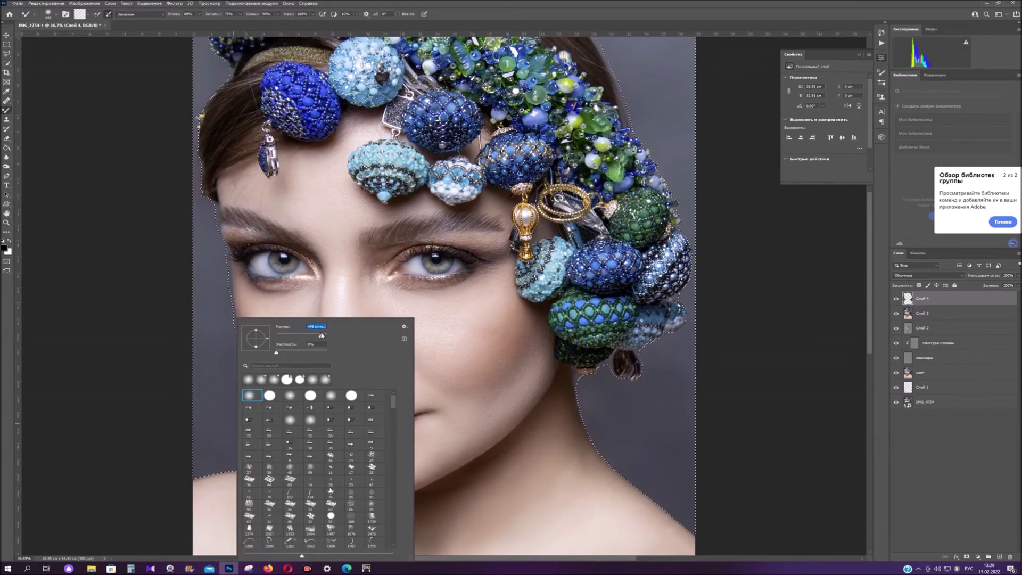
pyautogui.click(730, 126)
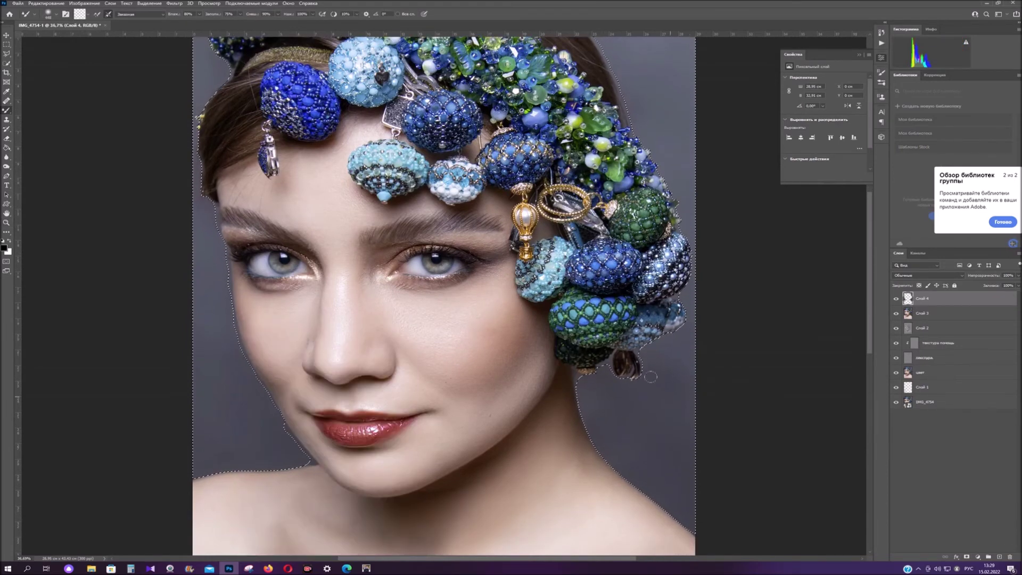
pyautogui.moveTo(197, 400)
pyautogui.mouseDown()
pyautogui.moveTo(208, 420)
pyautogui.moveTo(165, 267)
pyautogui.moveTo(171, 301)
pyautogui.mouseUp()
pyautogui.scroll(3, 643, 110)
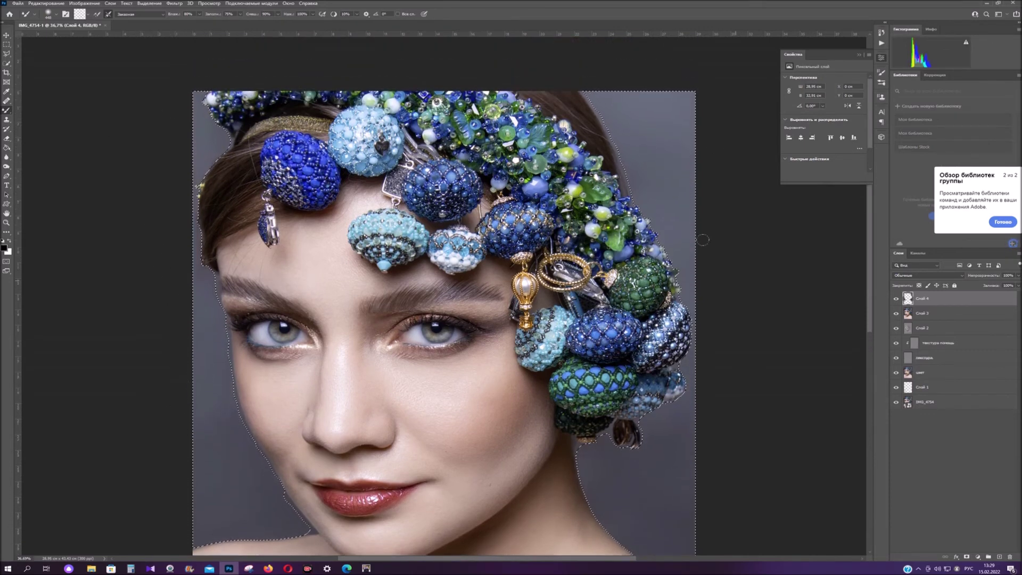
pyautogui.scroll(-3, 687, 241)
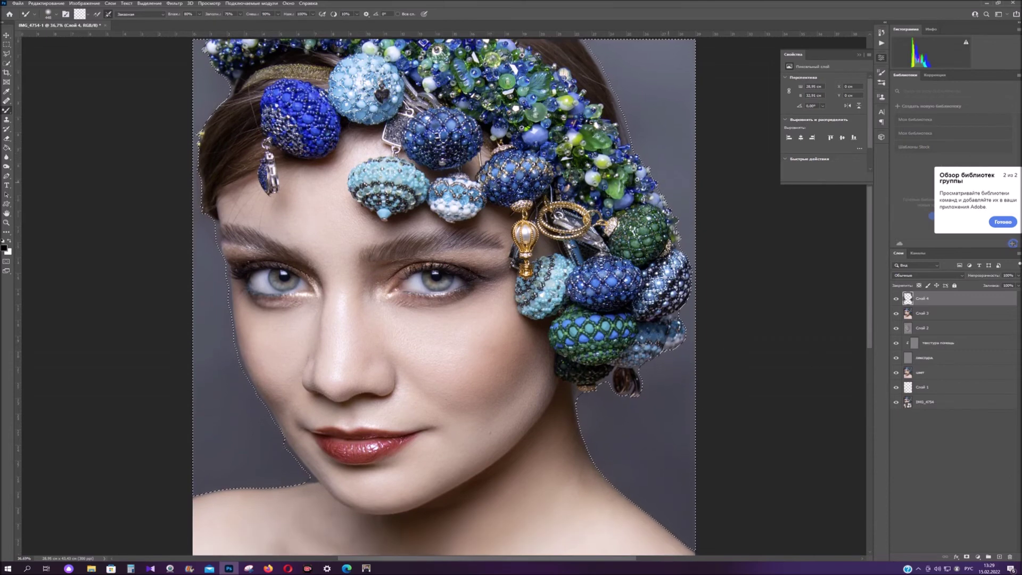
# Step: Add 1% monochromatic Gaussian noise to the blended background and clear the selection
pyautogui.click(174, 3)
pyautogui.moveTo(206, 152)
pyautogui.click(308, 150)
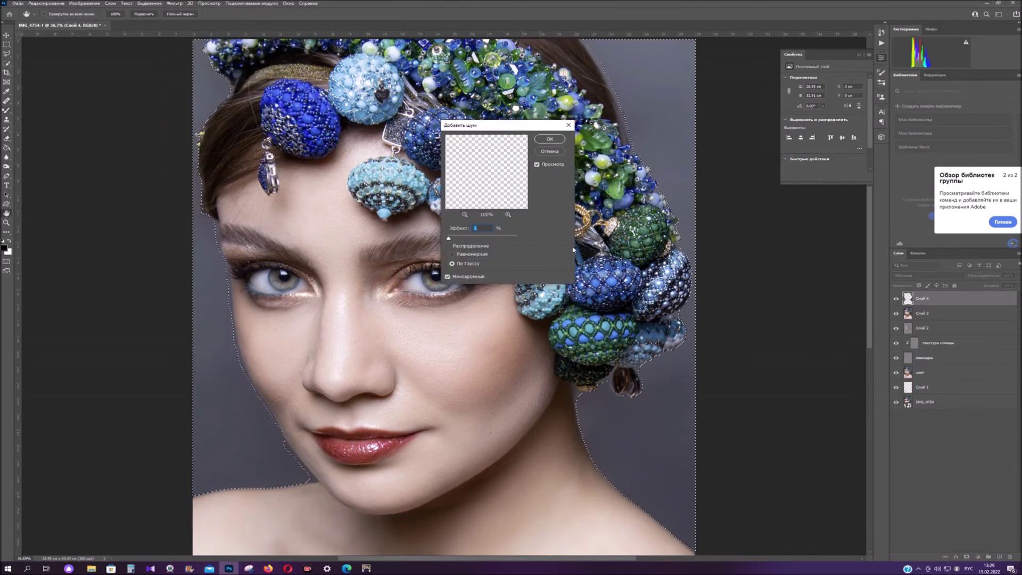
pyautogui.click(550, 139)
pyautogui.click(7, 35)
pyautogui.click(174, 4)
pyautogui.click(160, 18)
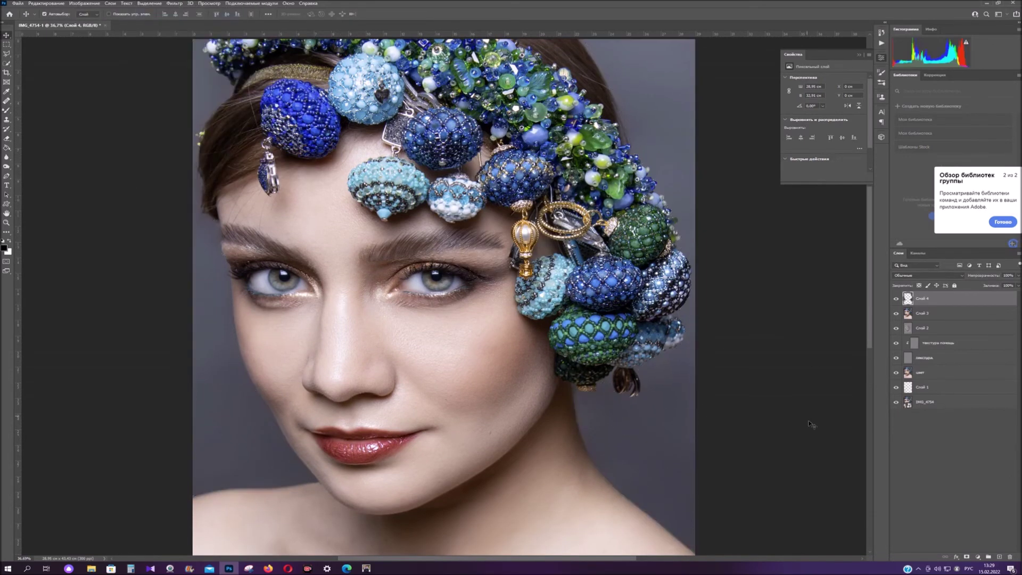
# Step: Check the finished background against the original image, close up and with the whole portrait in view
pyautogui.keyDown('alt'); pyautogui.click(896, 403); pyautogui.keyUp('alt')
pyautogui.keyDown('alt'); pyautogui.click(896, 403); pyautogui.keyUp('alt')
pyautogui.click(6, 222)
pyautogui.moveTo(745, 371); pyautogui.dragTo(705, 370)
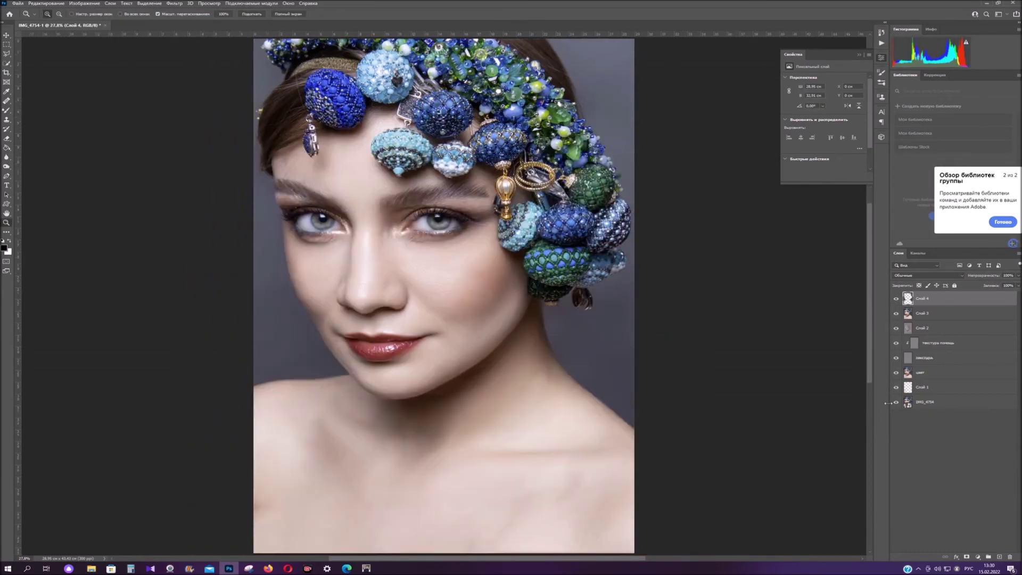
pyautogui.keyDown('alt'); pyautogui.click(896, 403); pyautogui.keyUp('alt')
pyautogui.keyDown('alt'); pyautogui.click(896, 404); pyautogui.keyUp('alt')
pyautogui.keyDown('alt'); pyautogui.click(896, 403); pyautogui.keyUp('alt')
pyautogui.keyDown('alt'); pyautogui.click(896, 404); pyautogui.keyUp('alt')
# Step: Create a new layer on top and set up the Spot Healing Brush at a small size for the forehead
pyautogui.moveTo(296, 176); pyautogui.dragTo(532, 176)
pyautogui.click(7, 101)
pyautogui.click(999, 557)
pyautogui.rightClick(463, 146)
pyautogui.click(6, 101)
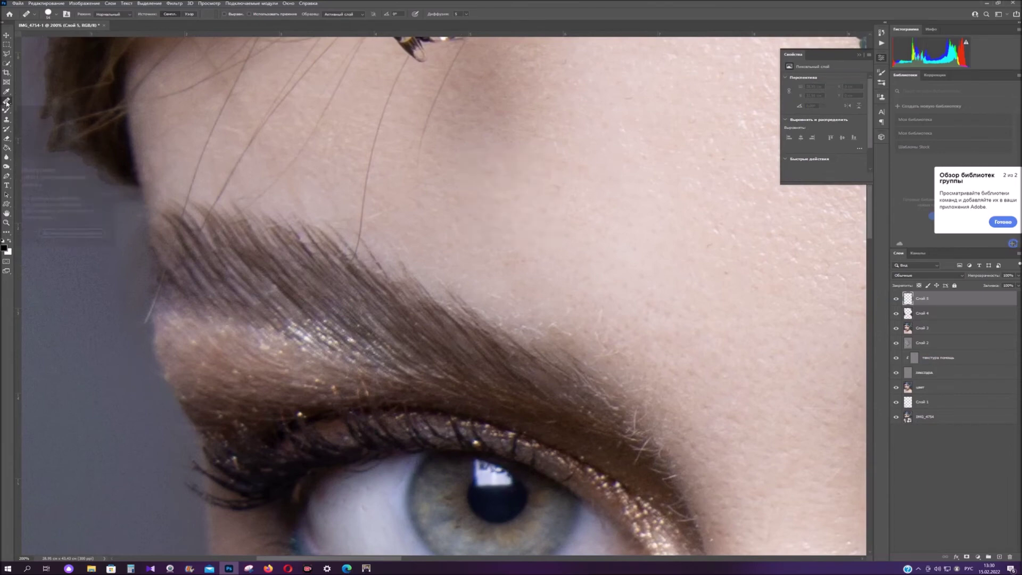
pyautogui.rightClick(7, 101)
pyautogui.click(42, 100)
pyautogui.rightClick(471, 173)
pyautogui.moveTo(517, 189); pyautogui.dragTo(497, 190)
# Step: Heal the stray hairs crossing the forehead between the eyebrow and the hanging pendant
pyautogui.moveTo(433, 114); pyautogui.dragTo(423, 144)
pyautogui.moveTo(361, 241); pyautogui.dragTo(365, 189)
pyautogui.moveTo(376, 142); pyautogui.dragTo(367, 172)
pyautogui.scroll(2, 424, 143)
pyautogui.moveTo(407, 122); pyautogui.dragTo(403, 136)
pyautogui.moveTo(392, 152); pyautogui.dragTo(375, 205)
pyautogui.moveTo(455, 123); pyautogui.dragTo(432, 171)
pyautogui.moveTo(278, 238); pyautogui.dragTo(247, 268)
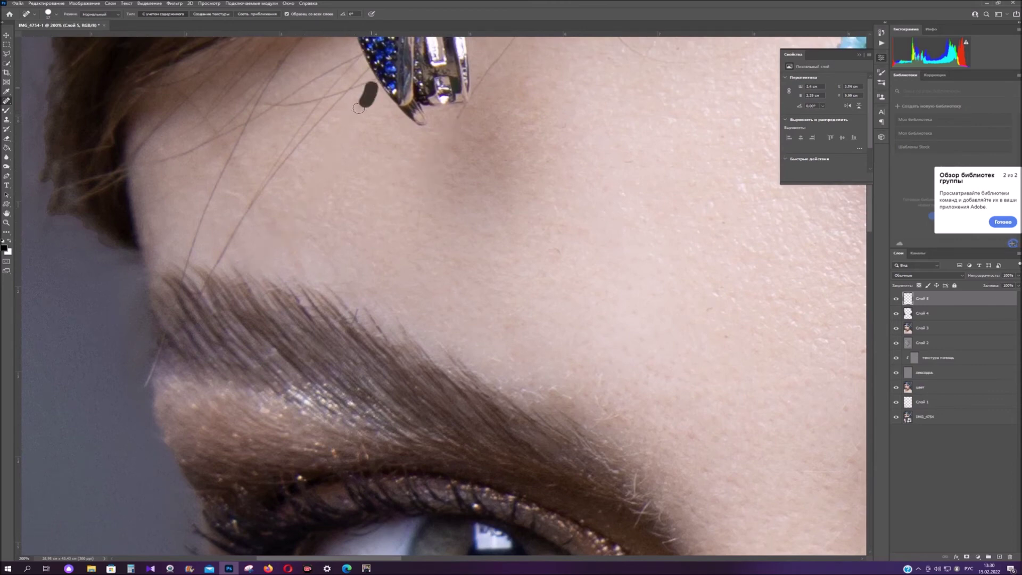
# Step: Heal the fine stray hairs on the forehead beside the pendant, on the side facing the beaded ornaments
pyautogui.scroll(1, 464, 138)
pyautogui.scroll(1, 463, 137)
pyautogui.moveTo(527, 94); pyautogui.dragTo(496, 130)
pyautogui.moveTo(493, 133); pyautogui.dragTo(472, 171)
pyautogui.scroll(2, 567, 128)
pyautogui.moveTo(521, 116); pyautogui.dragTo(468, 155)
pyautogui.moveTo(603, 83)
pyautogui.mouseDown()
pyautogui.moveTo(607, 128)
pyautogui.moveTo(639, 178)
pyautogui.mouseUp()
# Step: Remove the stray hairs at the outer end of the eyebrow and just above it with a finer healing brush
pyautogui.moveTo(145, 504); pyautogui.dragTo(155, 485)
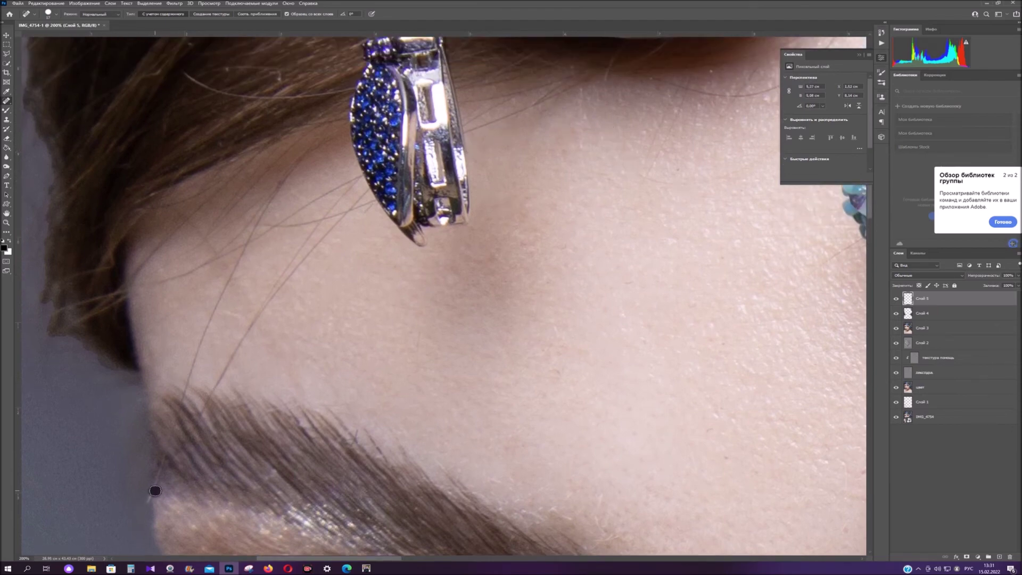
pyautogui.moveTo(190, 370); pyautogui.dragTo(198, 349)
pyautogui.moveTo(217, 382); pyautogui.dragTo(251, 334)
pyautogui.rightClick(307, 335)
pyautogui.moveTo(208, 417); pyautogui.dragTo(208, 417)
pyautogui.moveTo(214, 316); pyautogui.dragTo(198, 349)
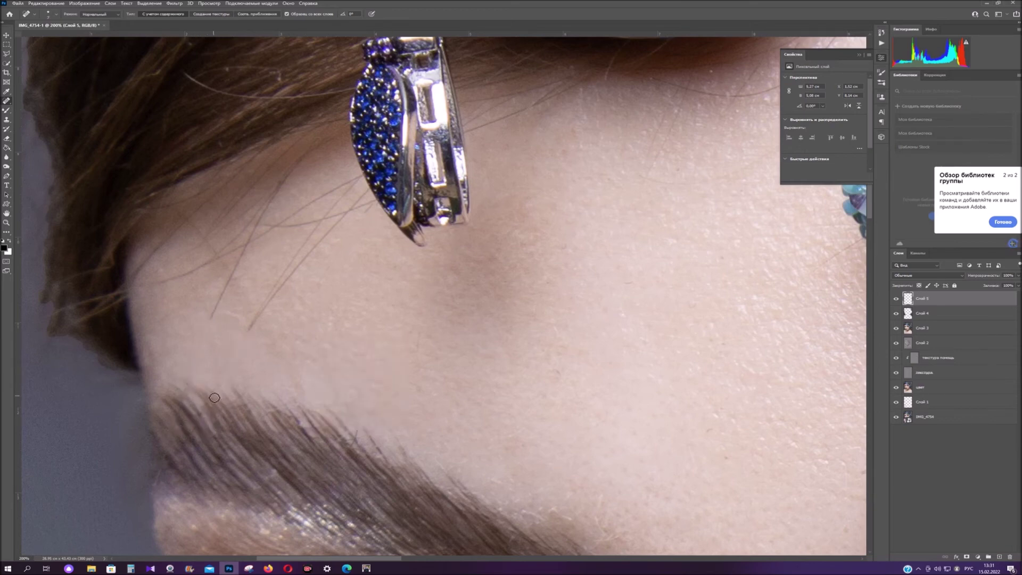
# Step: Resize the healing brush and remove the long loose strands between the pendant and the temple
pyautogui.scroll(1, 327, 331)
pyautogui.rightClick(295, 281)
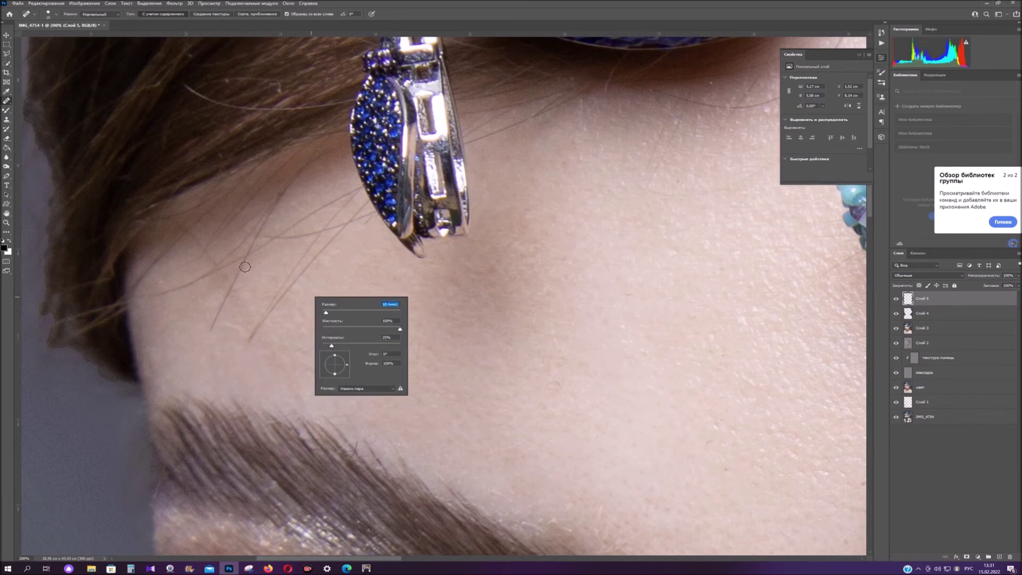
pyautogui.press('Return')
pyautogui.moveTo(246, 264); pyautogui.dragTo(213, 325)
pyautogui.moveTo(293, 279); pyautogui.dragTo(245, 345)
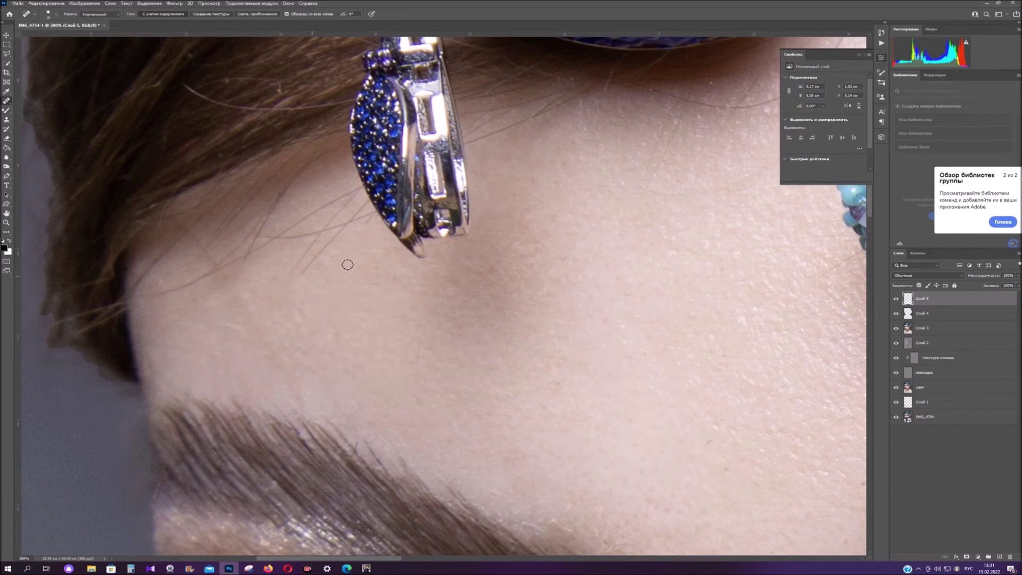
pyautogui.moveTo(321, 235); pyautogui.dragTo(282, 282)
pyautogui.moveTo(372, 201); pyautogui.dragTo(338, 237)
pyautogui.moveTo(352, 195); pyautogui.dragTo(248, 246)
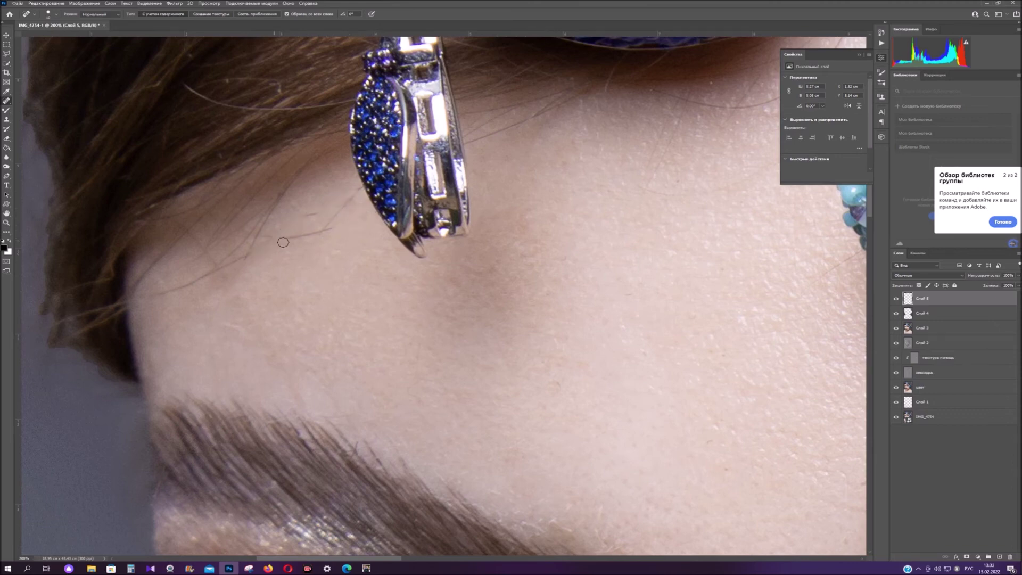
# Step: Heal the remaining loose strands along the hairline at the temple and around the pendant
pyautogui.moveTo(363, 190); pyautogui.dragTo(316, 239)
pyautogui.moveTo(251, 255); pyautogui.dragTo(177, 287)
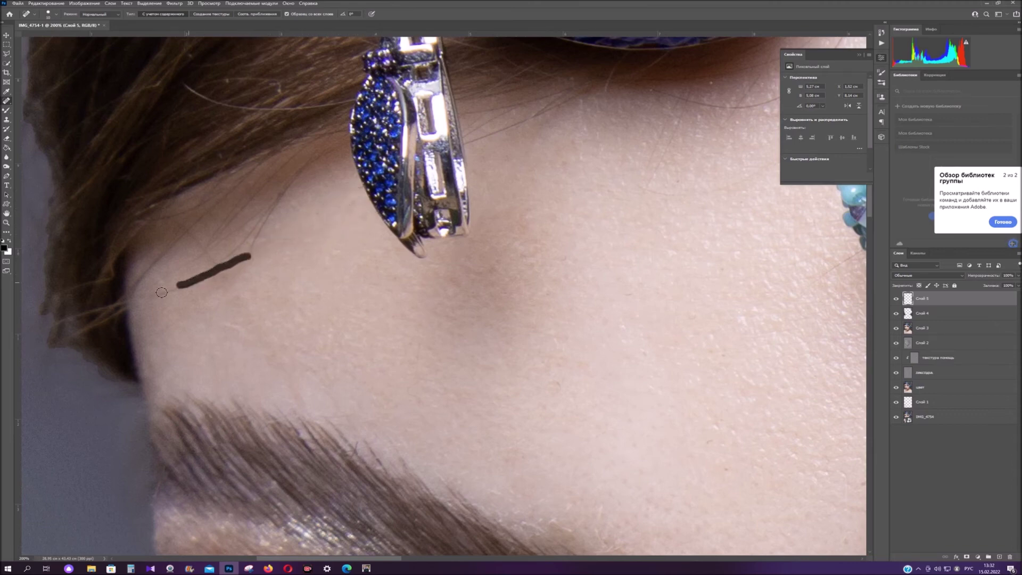
pyautogui.moveTo(225, 239); pyautogui.dragTo(167, 280)
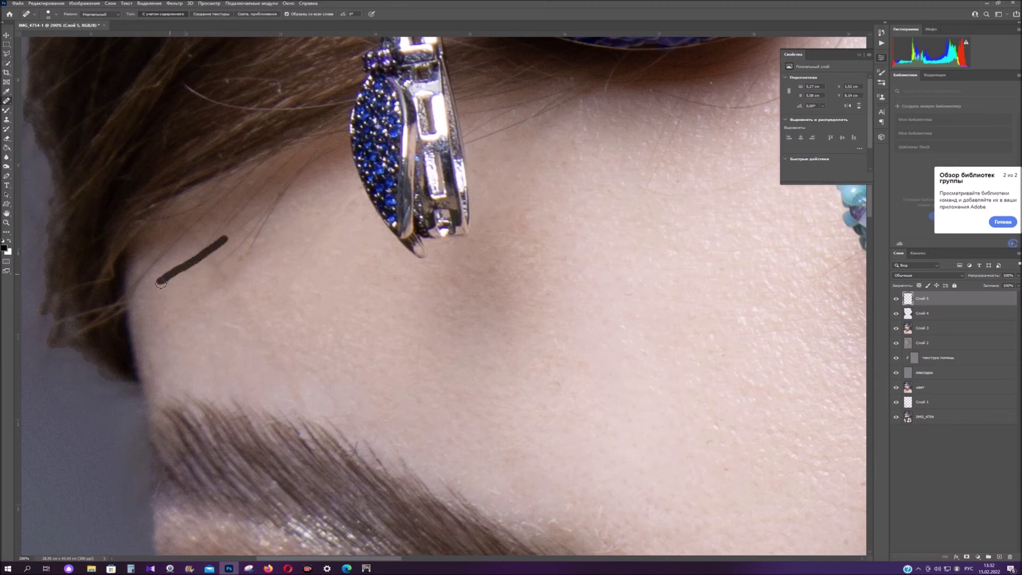
pyautogui.moveTo(226, 260); pyautogui.dragTo(202, 273)
pyautogui.moveTo(265, 221); pyautogui.dragTo(214, 274)
pyautogui.moveTo(264, 223)
pyautogui.mouseDown()
pyautogui.moveTo(250, 256)
pyautogui.moveTo(211, 246)
pyautogui.mouseUp()
pyautogui.moveTo(263, 186); pyautogui.dragTo(219, 221)
pyautogui.moveTo(275, 162)
pyautogui.mouseDown()
pyautogui.moveTo(247, 195)
pyautogui.moveTo(256, 216)
pyautogui.mouseUp()
pyautogui.moveTo(297, 181); pyautogui.dragTo(274, 205)
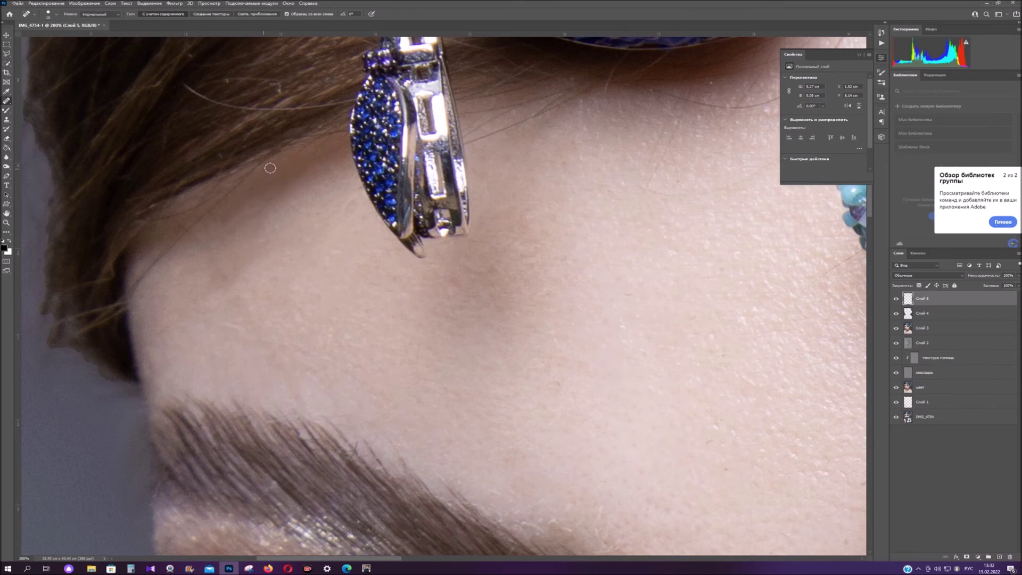
pyautogui.moveTo(521, 124); pyautogui.dragTo(459, 142)
pyautogui.moveTo(236, 198)
pyautogui.mouseDown()
pyautogui.moveTo(190, 229)
pyautogui.moveTo(134, 292)
pyautogui.mouseUp()
pyautogui.moveTo(173, 247); pyautogui.dragTo(164, 258)
# Step: Compare the cleaned forehead and hairline with the original image
pyautogui.keyDown('alt'); pyautogui.click(897, 417); pyautogui.keyUp('alt')
pyautogui.keyDown('alt'); pyautogui.click(896, 418); pyautogui.keyUp('alt')
pyautogui.keyDown('alt'); pyautogui.click(896, 417); pyautogui.keyUp('alt')
pyautogui.keyDown('alt'); pyautogui.click(896, 418); pyautogui.keyUp('alt')
pyautogui.keyDown('alt'); pyautogui.click(896, 417); pyautogui.keyUp('alt')
pyautogui.keyDown('alt'); pyautogui.click(896, 417); pyautogui.keyUp('alt')
# Step: Heal the stray hairs and dark marks on the central forehead near the light-blue beaded ornament
pyautogui.moveTo(392, 559); pyautogui.dragTo(434, 559)
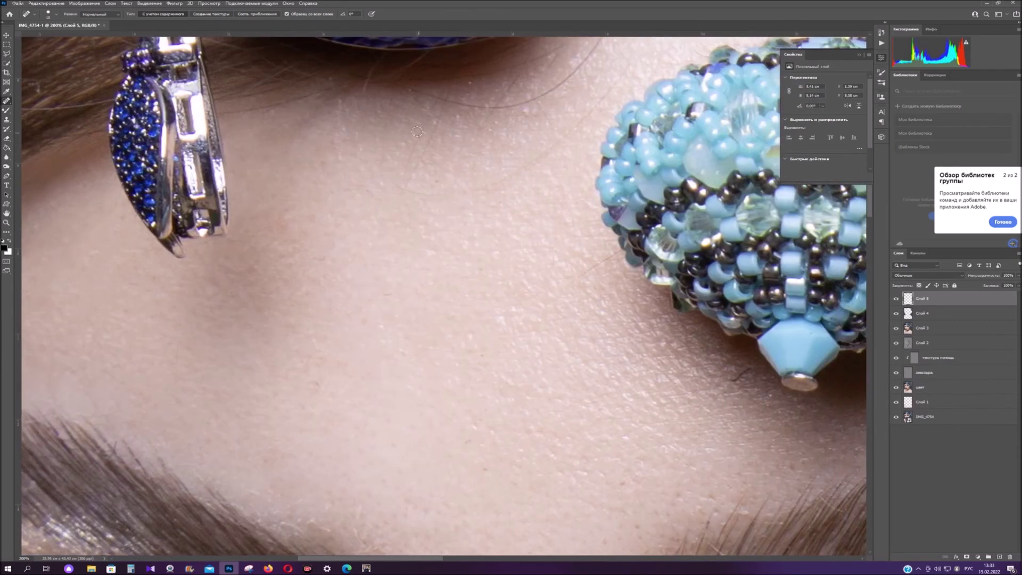
pyautogui.moveTo(445, 105); pyautogui.dragTo(407, 179)
pyautogui.moveTo(554, 145); pyautogui.dragTo(536, 163)
pyautogui.moveTo(618, 85); pyautogui.dragTo(615, 94)
pyautogui.moveTo(587, 271); pyautogui.dragTo(577, 283)
pyautogui.moveTo(751, 368); pyautogui.dragTo(725, 379)
pyautogui.scroll(1, 725, 380)
# Step: Examine the retouch in the full portrait by repeatedly comparing it with the original image layer
pyautogui.click(6, 222)
pyautogui.rightClick(250, 243)
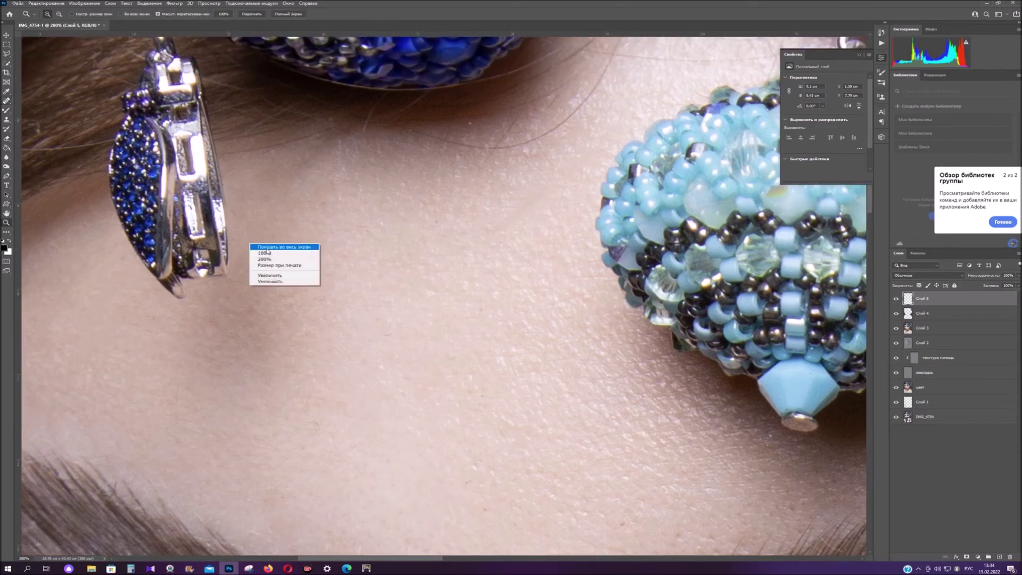
pyautogui.click(267, 248)
pyautogui.click(290, 168)
pyautogui.click(290, 168)
pyautogui.click(290, 168)
pyautogui.click(290, 168)
pyautogui.rightClick(318, 185)
pyautogui.click(334, 188)
pyautogui.keyDown('alt'); pyautogui.click(896, 418); pyautogui.keyUp('alt')
pyautogui.keyDown('alt'); pyautogui.click(896, 417); pyautogui.keyUp('alt')
pyautogui.keyDown('alt'); pyautogui.click(896, 418); pyautogui.keyUp('alt')
pyautogui.keyDown('alt'); pyautogui.click(896, 418); pyautogui.keyUp('alt')
pyautogui.keyDown('alt'); pyautogui.click(896, 418); pyautogui.keyUp('alt')
pyautogui.keyDown('alt'); pyautogui.click(896, 417); pyautogui.keyUp('alt')
pyautogui.keyDown('alt'); pyautogui.click(895, 418); pyautogui.keyUp('alt')
pyautogui.keyDown('alt'); pyautogui.click(896, 418); pyautogui.keyUp('alt')
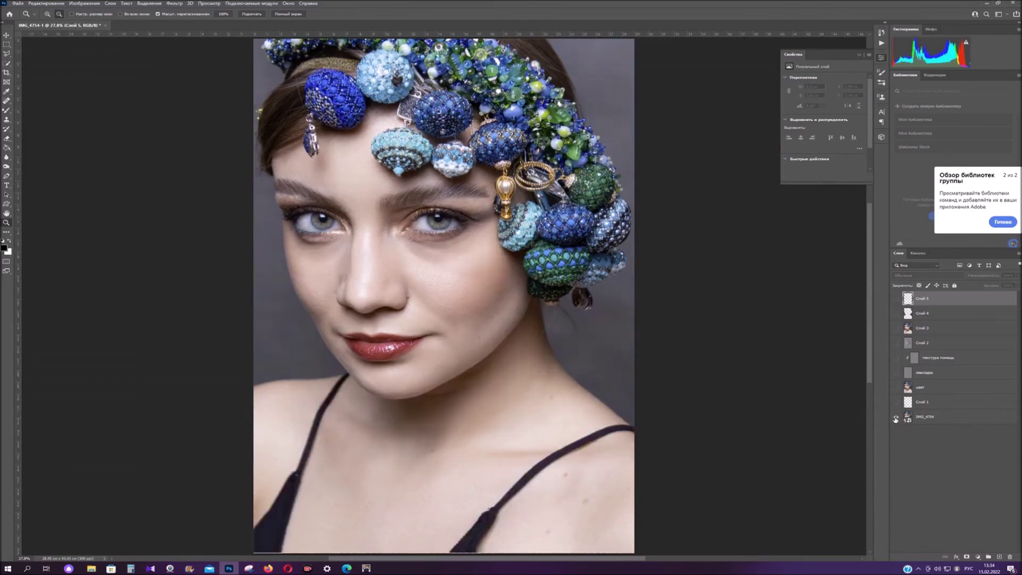
pyautogui.keyDown('alt'); pyautogui.click(896, 418); pyautogui.keyUp('alt')
# Step: Heal the stray hair beside the dark-blue beaded ornament at the temple
pyautogui.click(283, 61)
pyautogui.click(283, 61)
pyautogui.click(284, 61)
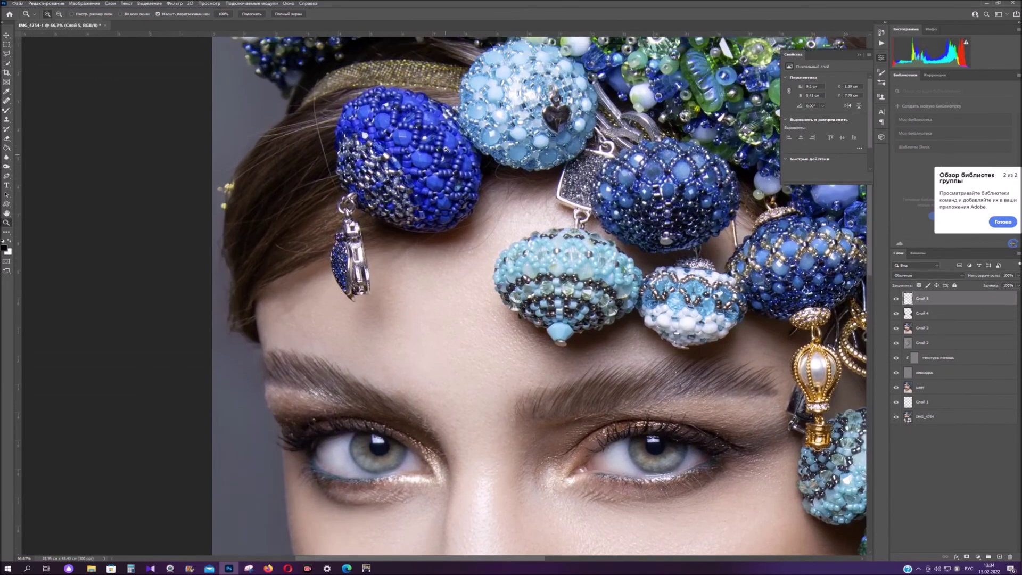
pyautogui.scroll(2, 284, 66)
pyautogui.click(6, 101)
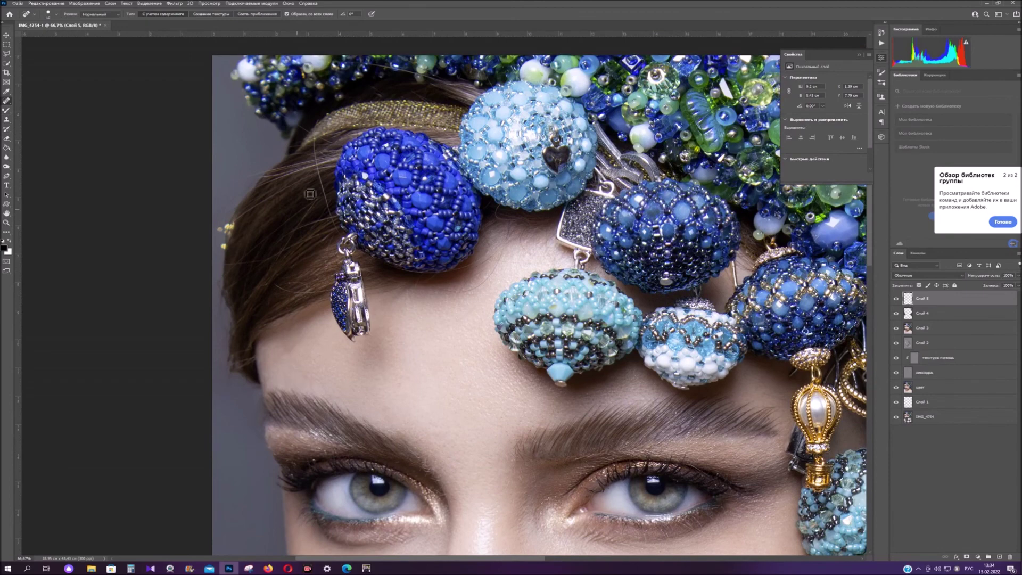
pyautogui.click(325, 185)
pyautogui.press('h')
pyautogui.rightClick(330, 260)
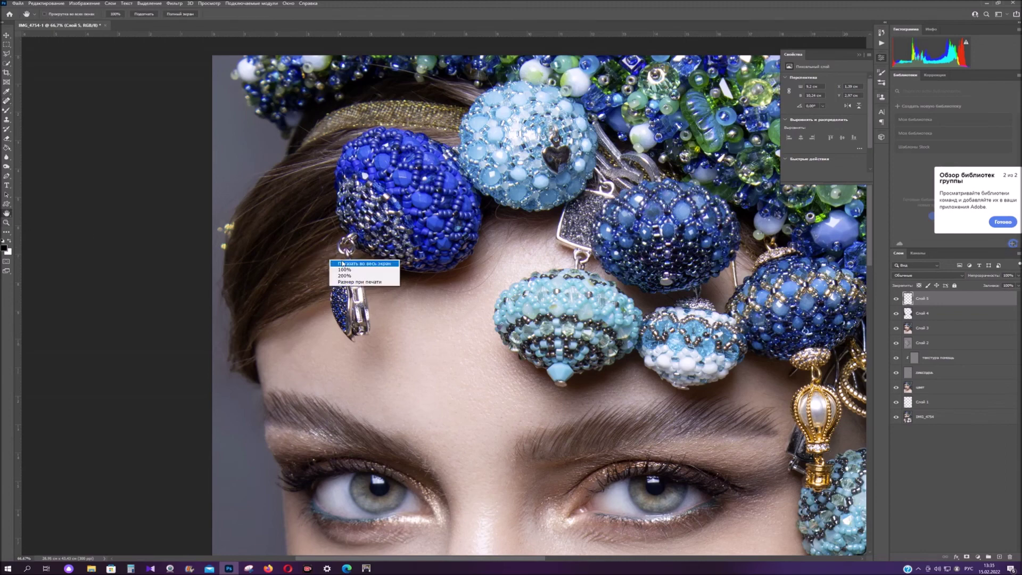
pyautogui.click(351, 263)
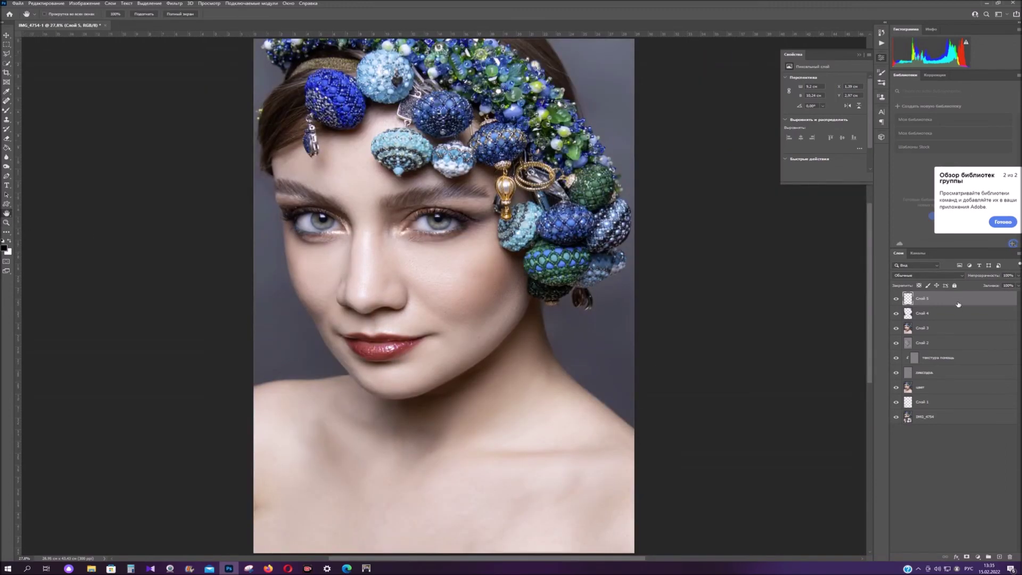
# Step: Stamp all visible layers onto a new top layer, apply a filter to it, and compare the result with the original image
pyautogui.hotkey('ctrl', 'alt', 'shift', 'e')
pyautogui.click(174, 4)
pyautogui.moveTo(240, 142)
pyautogui.click(318, 151)
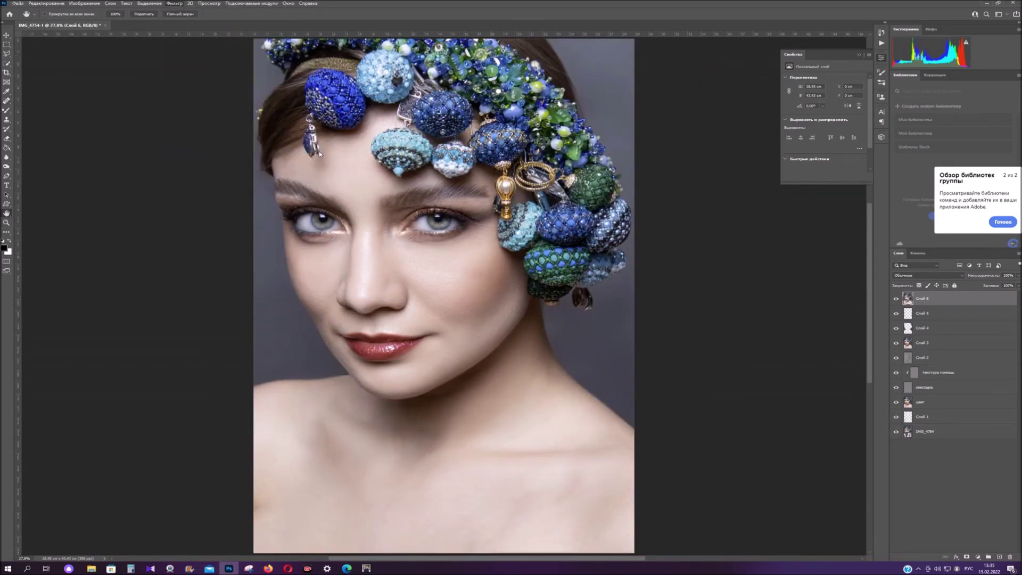
pyautogui.click(677, 93)
pyautogui.keyDown('alt'); pyautogui.click(896, 433); pyautogui.keyUp('alt')
pyautogui.keyDown('alt'); pyautogui.click(897, 433); pyautogui.keyUp('alt')
pyautogui.keyDown('alt'); pyautogui.click(896, 432); pyautogui.keyUp('alt')
pyautogui.keyDown('alt'); pyautogui.click(896, 432); pyautogui.keyUp('alt')
# Step: Add a Selective Color adjustment layer, tune several colour ranges with black at +3 for Blacks, and compare with the original image
pyautogui.click(977, 556)
pyautogui.click(969, 559)
pyautogui.click(820, 87)
pyautogui.click(819, 93)
pyautogui.moveTo(824, 130); pyautogui.dragTo(825, 145)
pyautogui.click(814, 88)
pyautogui.click(817, 133)
pyautogui.click(813, 88)
pyautogui.click(816, 145)
pyautogui.keyDown('alt'); pyautogui.click(897, 448); pyautogui.keyUp('alt')
pyautogui.keyDown('alt'); pyautogui.click(897, 448); pyautogui.keyUp('alt')
pyautogui.keyDown('alt'); pyautogui.click(897, 448); pyautogui.keyUp('alt')
pyautogui.keyDown('alt'); pyautogui.click(897, 448); pyautogui.keyUp('alt')
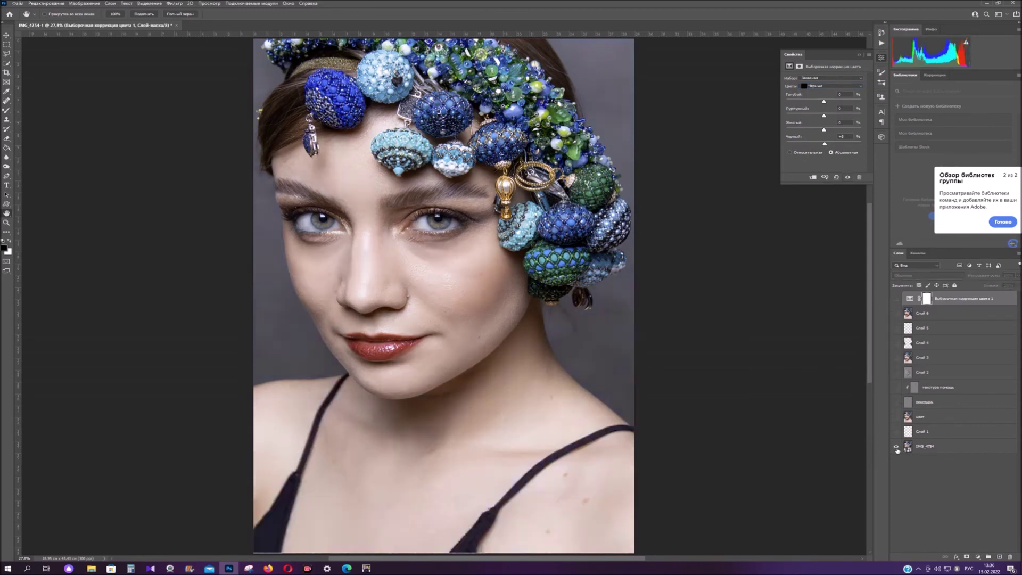
# Step: Add a Vibrance adjustment layer with slightly raised vibrance and a Hue/Saturation adjustment layer above it
pyautogui.click(978, 557)
pyautogui.click(952, 483)
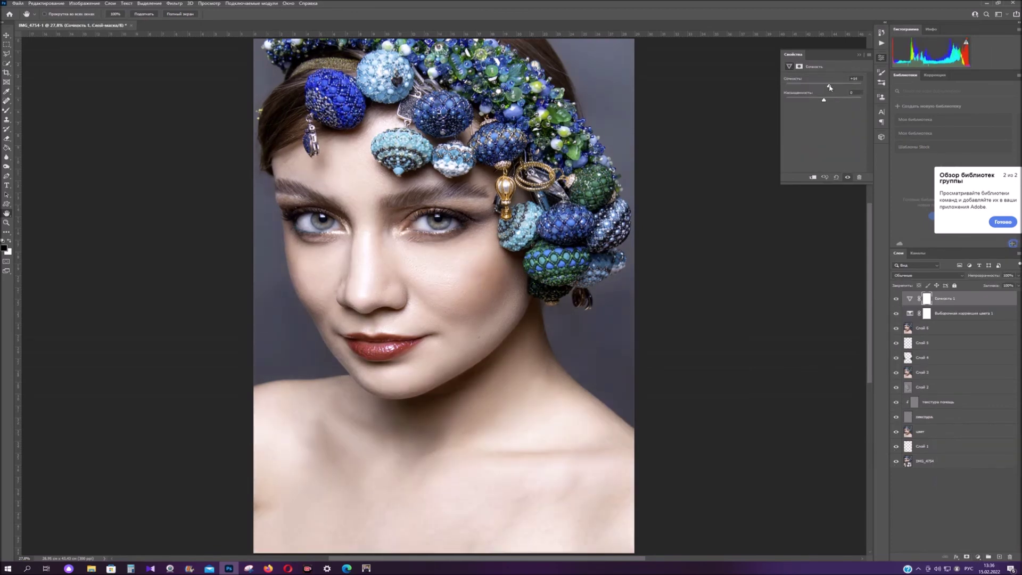
pyautogui.click(977, 556)
pyautogui.click(953, 498)
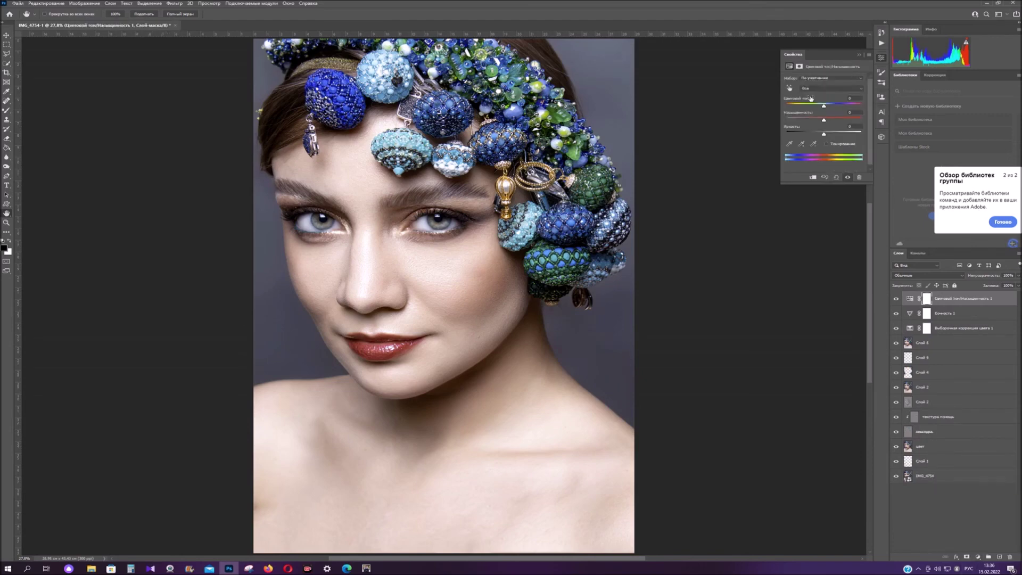
# Step: Increase the saturation of individual colour ranges in the Hue/Saturation adjustment layer
pyautogui.click(809, 92)
pyautogui.click(811, 116)
pyautogui.moveTo(823, 120); pyautogui.dragTo(837, 123)
pyautogui.click(838, 89)
pyautogui.click(829, 133)
pyautogui.click(826, 89)
pyautogui.click(821, 122)
pyautogui.moveTo(824, 121); pyautogui.dragTo(834, 125)
pyautogui.rightClick(1004, 295)
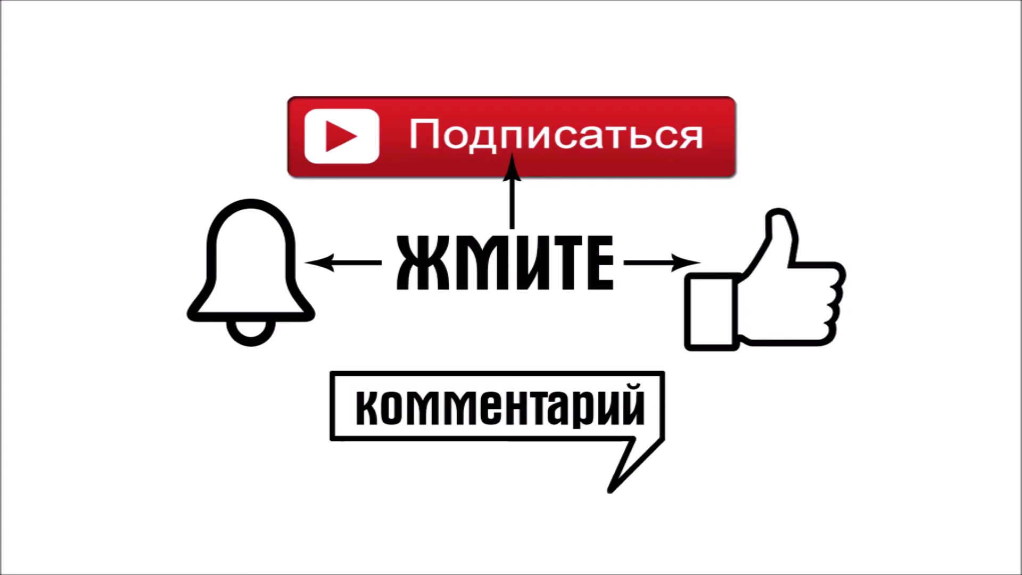